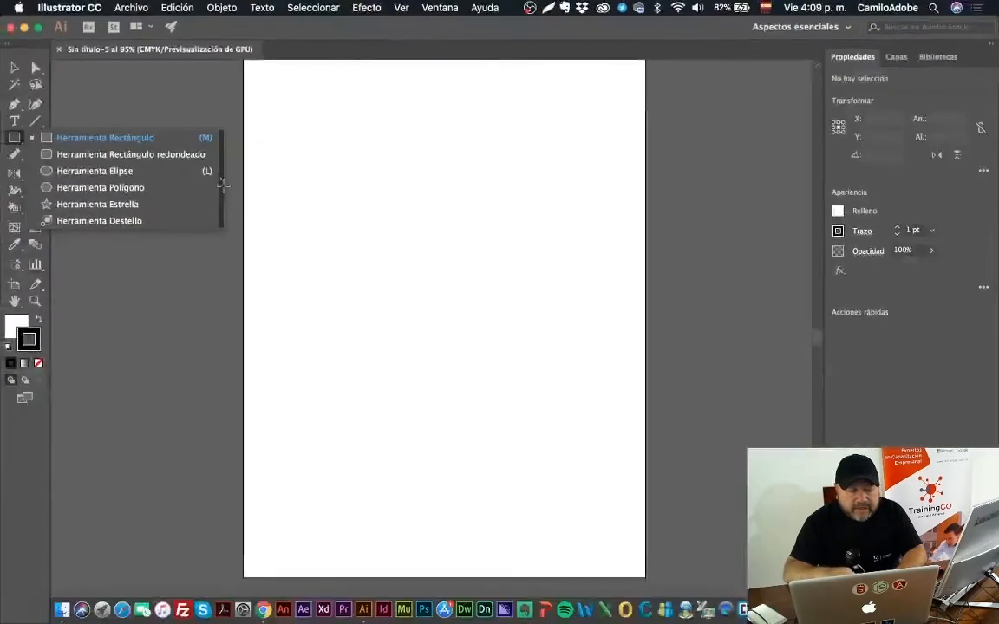
# Step: Detach the shape tools as a floating palette over the artboard and draw a square about 30 mm wide below it
pyautogui.moveTo(222, 183); pyautogui.dragTo(224, 176)
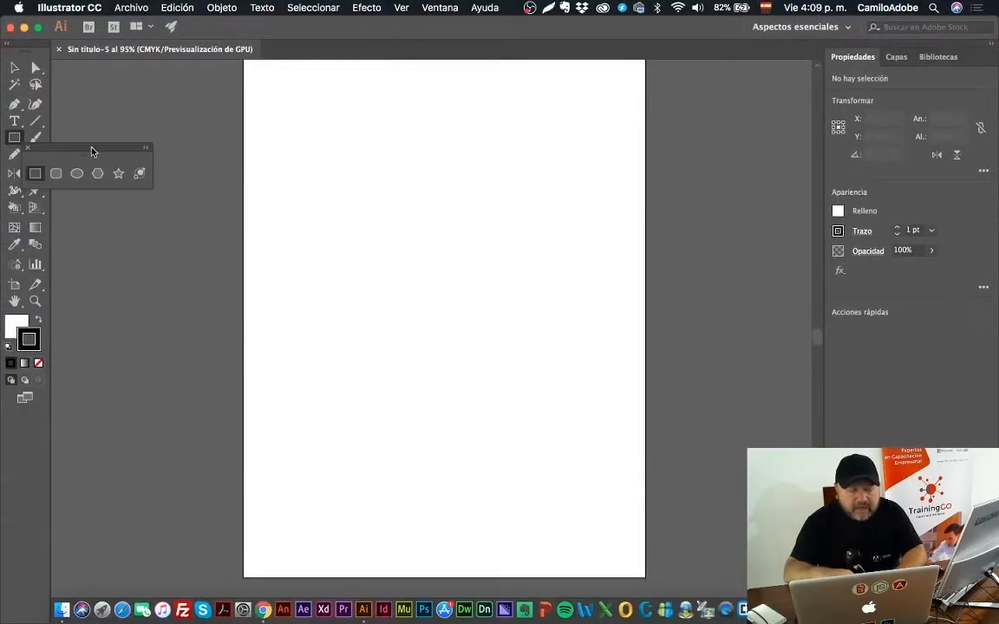
pyautogui.moveTo(93, 152); pyautogui.dragTo(360, 182)
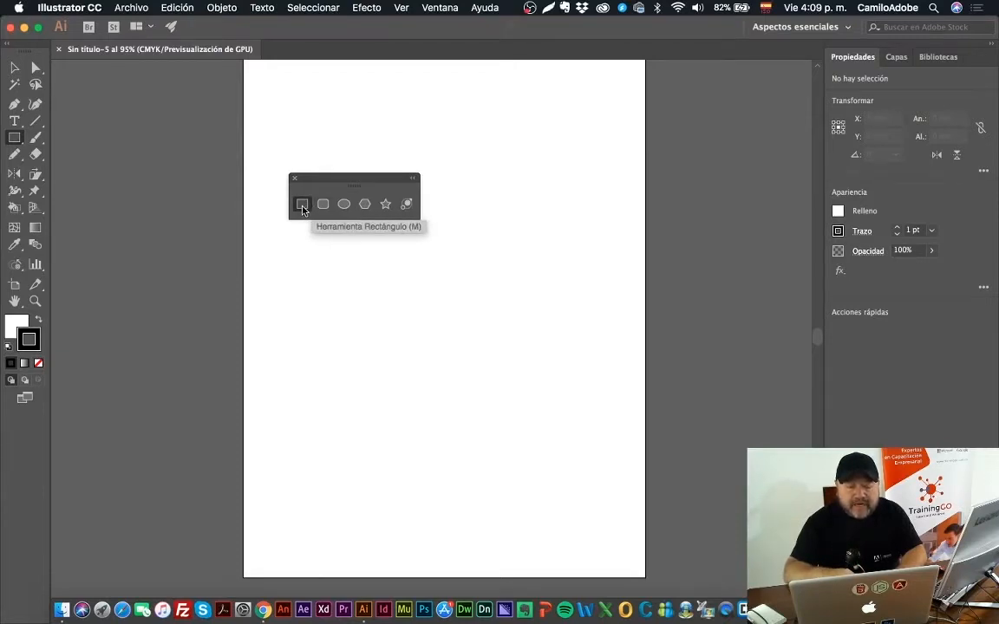
pyautogui.moveTo(314, 247); pyautogui.dragTo(370, 303)
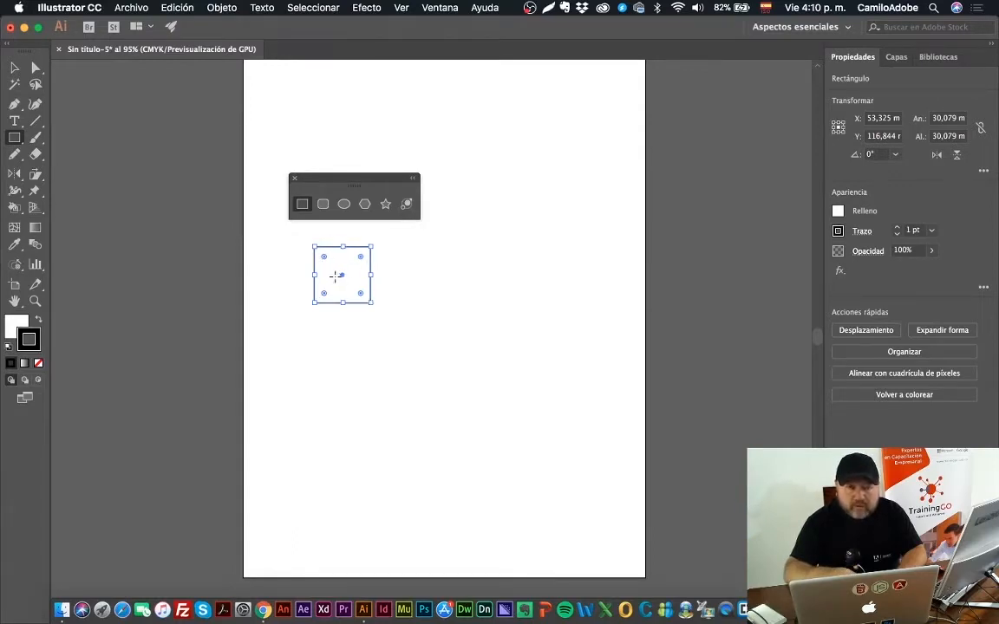
pyautogui.click(14, 67)
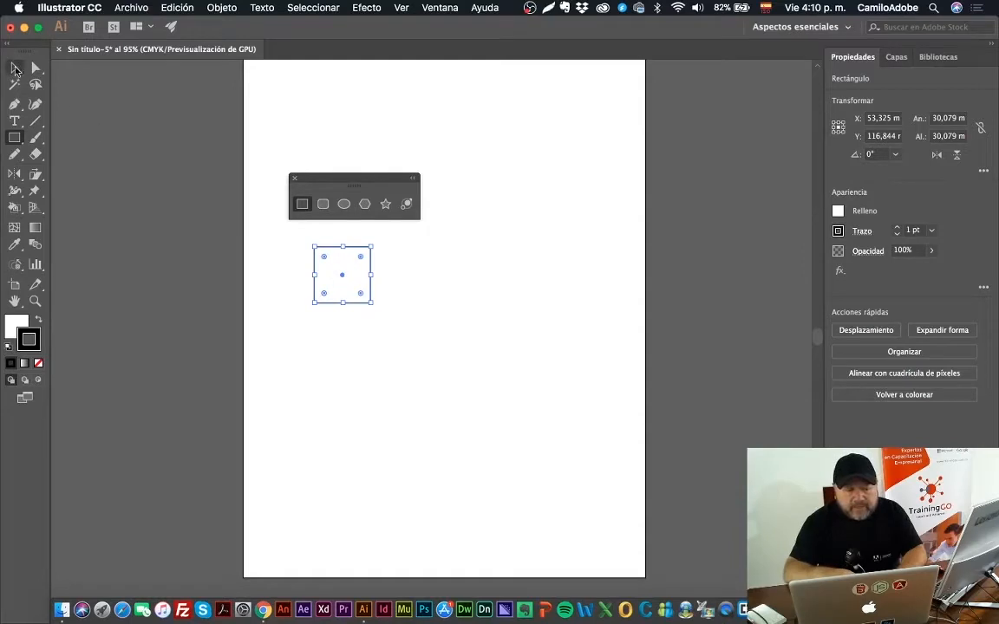
pyautogui.click(239, 232)
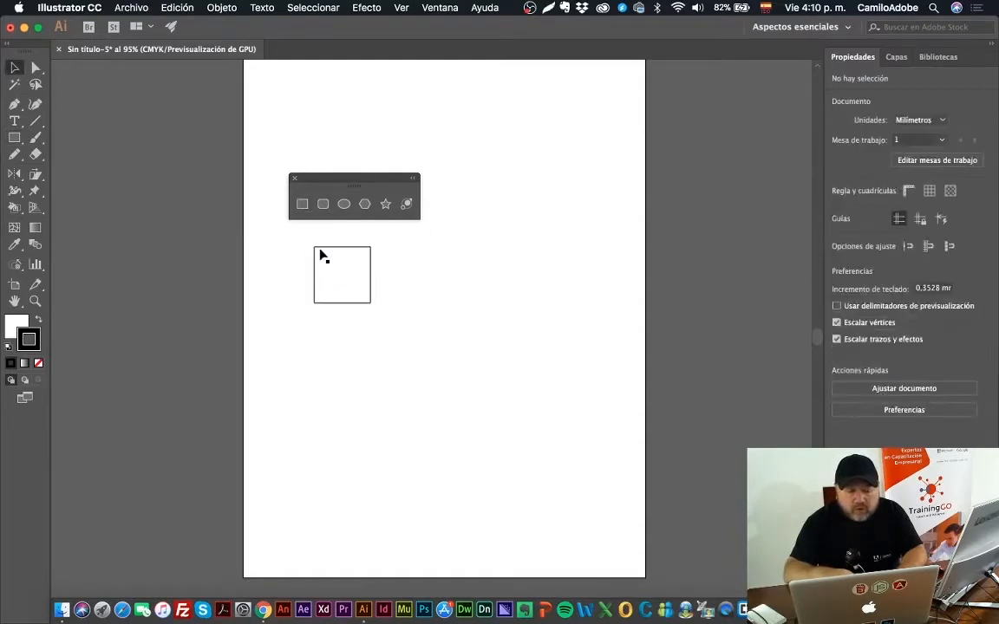
# Step: Fill the square with a teal color from the Muestras swatches
pyautogui.click(360, 303)
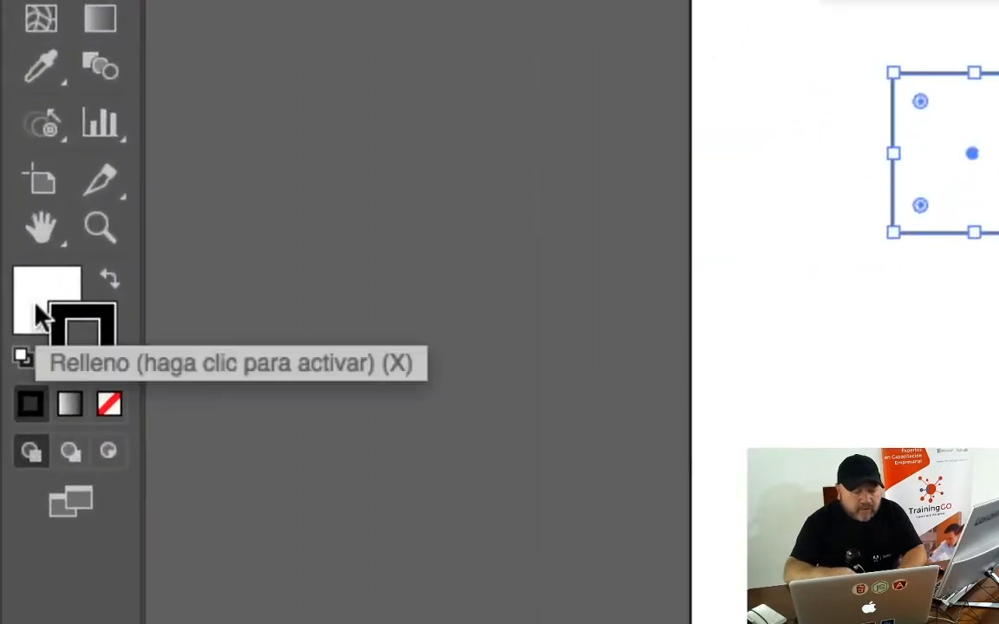
pyautogui.click(36, 305)
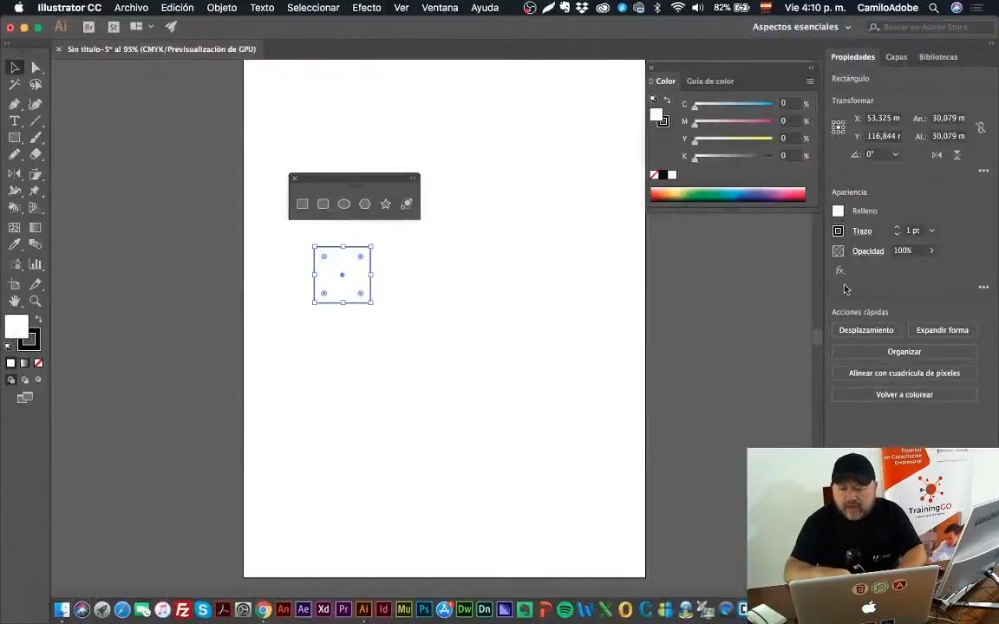
pyautogui.click(439, 8)
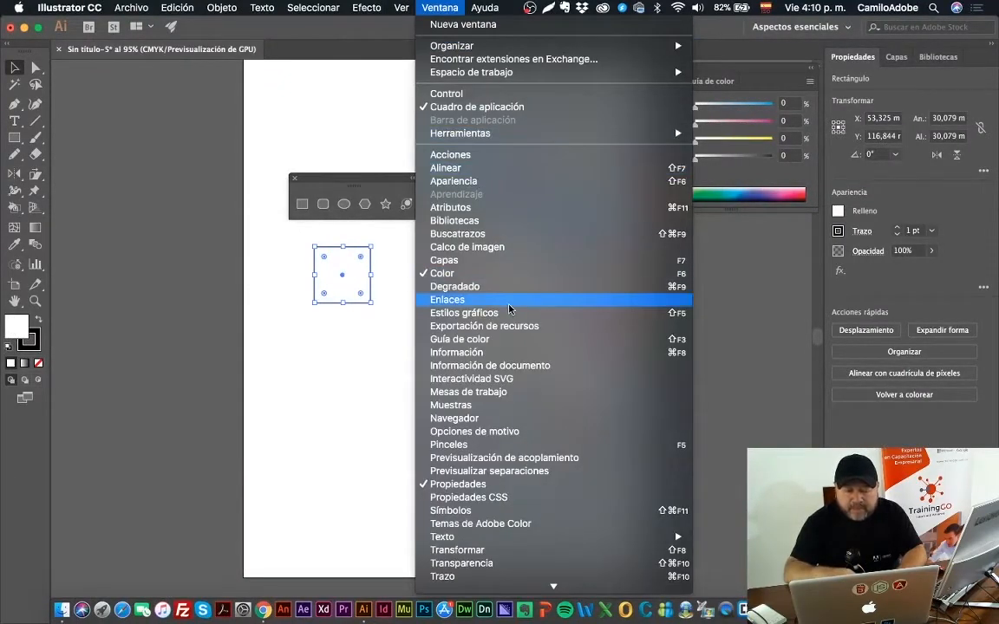
pyautogui.click(526, 405)
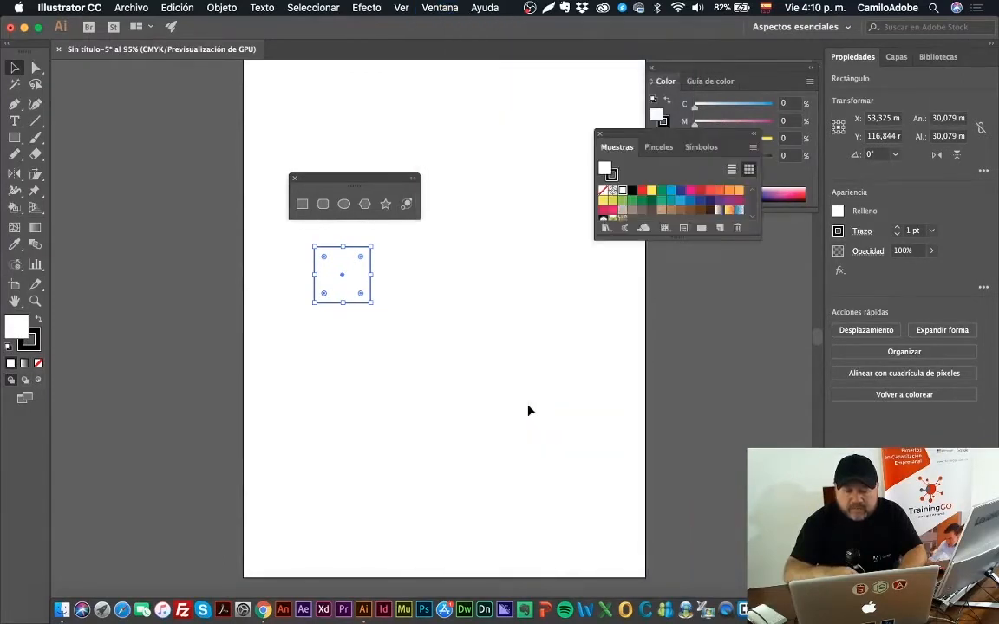
pyautogui.click(672, 201)
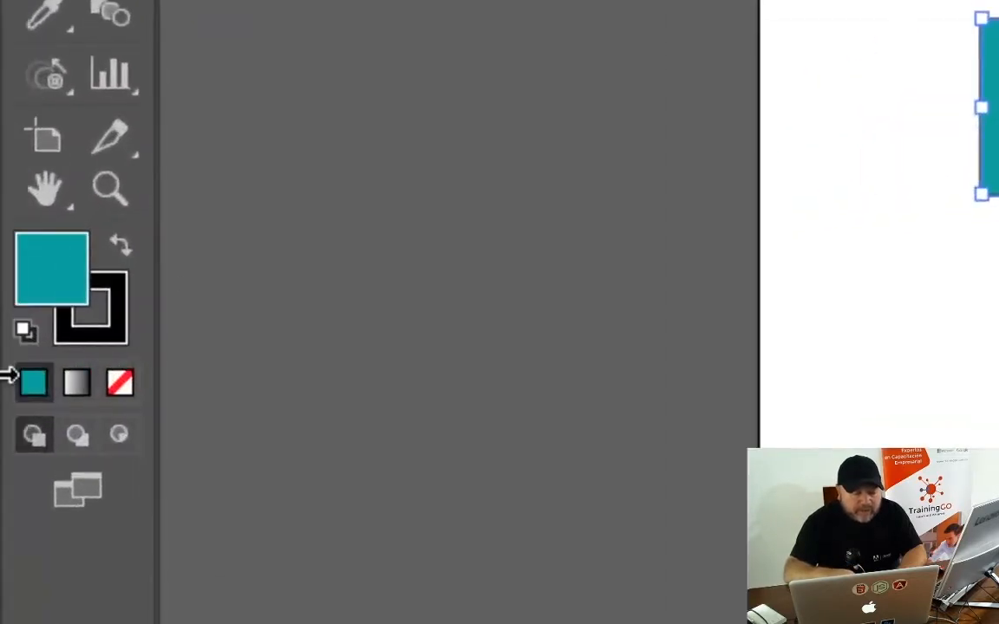
# Step: Apply the red swatch to the square's stroke and deselect the square to check its outline up close
pyautogui.click(113, 290)
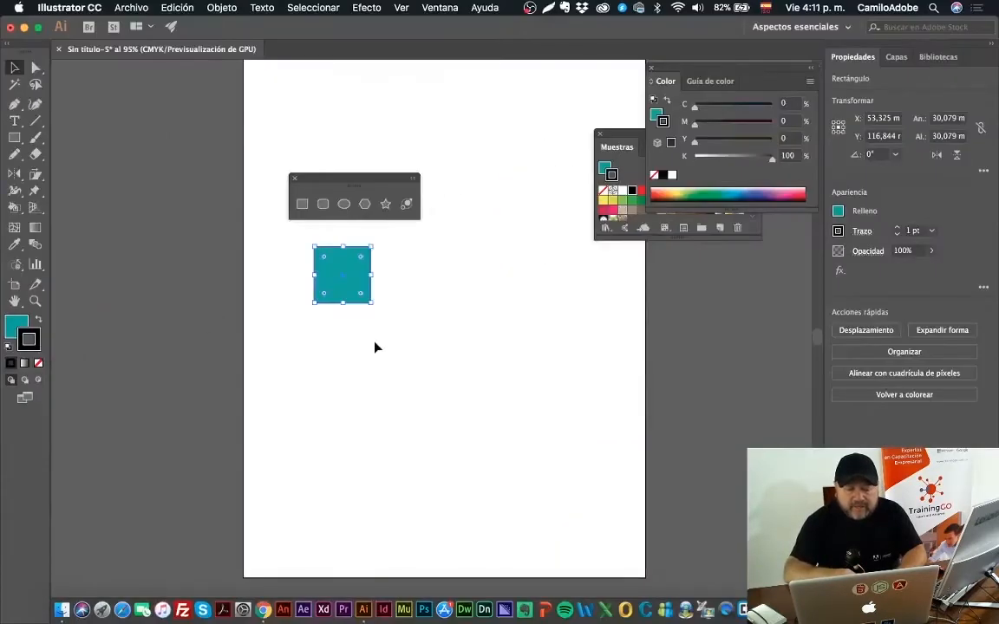
pyautogui.click(617, 146)
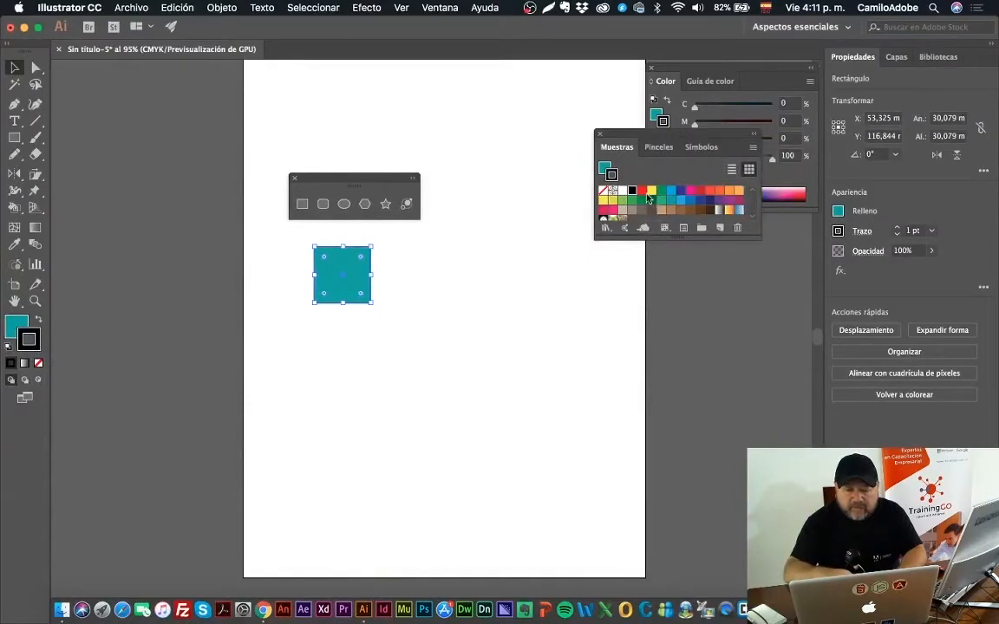
pyautogui.click(644, 193)
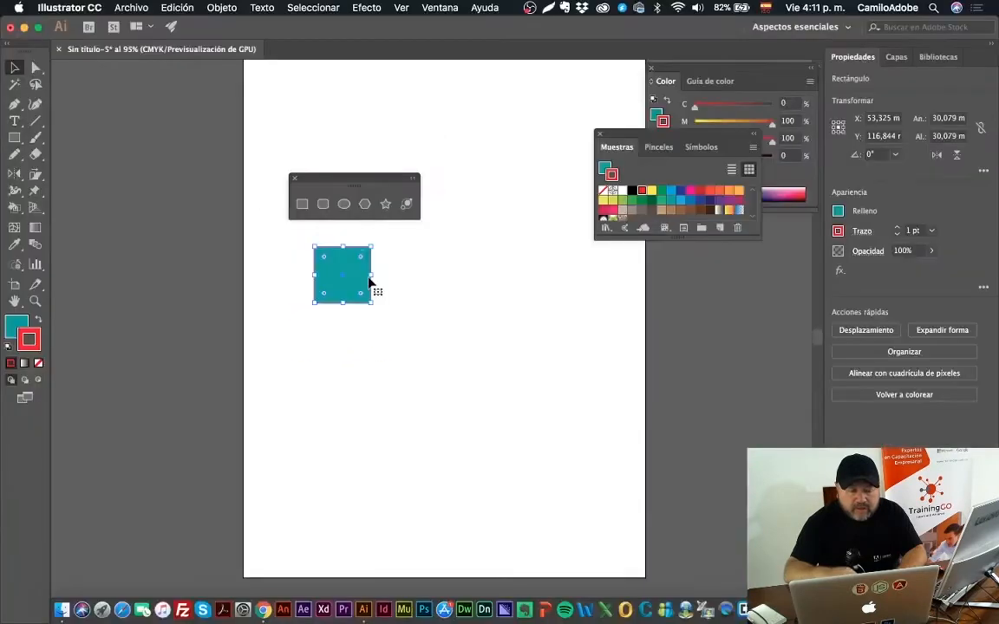
pyautogui.press('z')
pyautogui.click(354, 274)
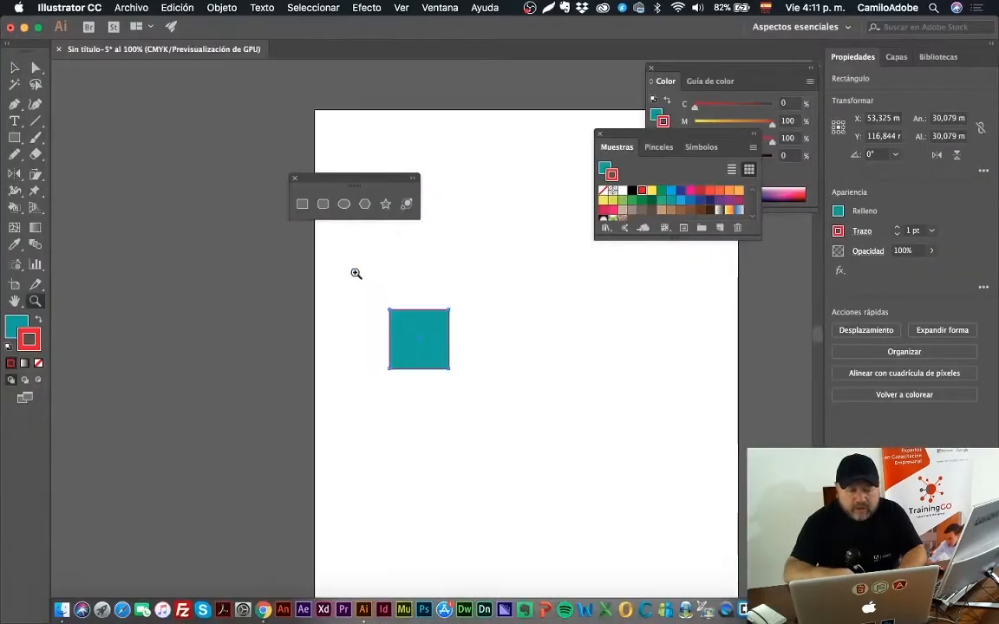
pyautogui.click(462, 355)
pyautogui.click(382, 315)
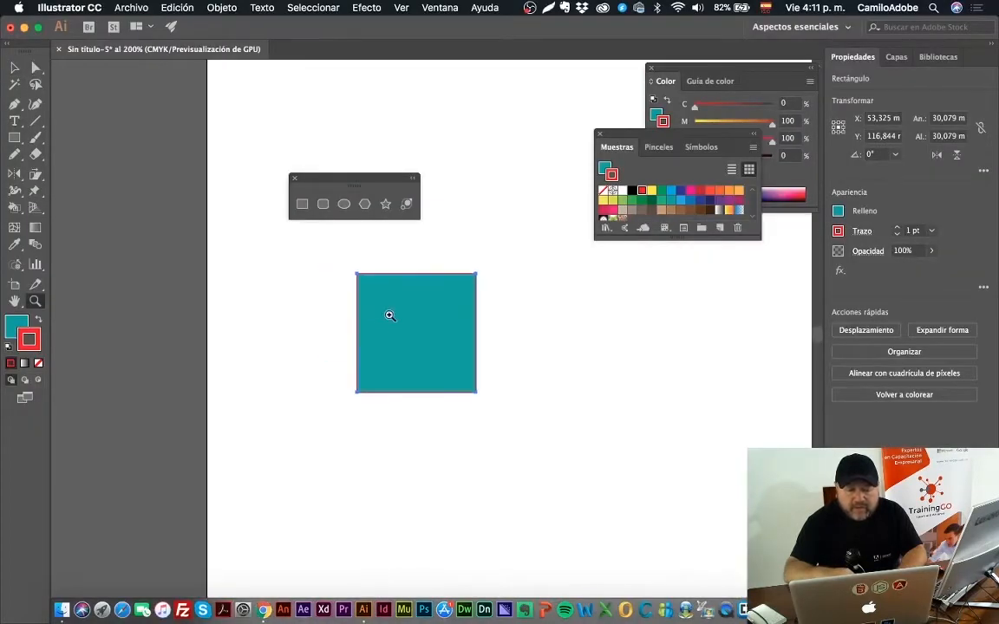
pyautogui.press('v')
pyautogui.click(303, 316)
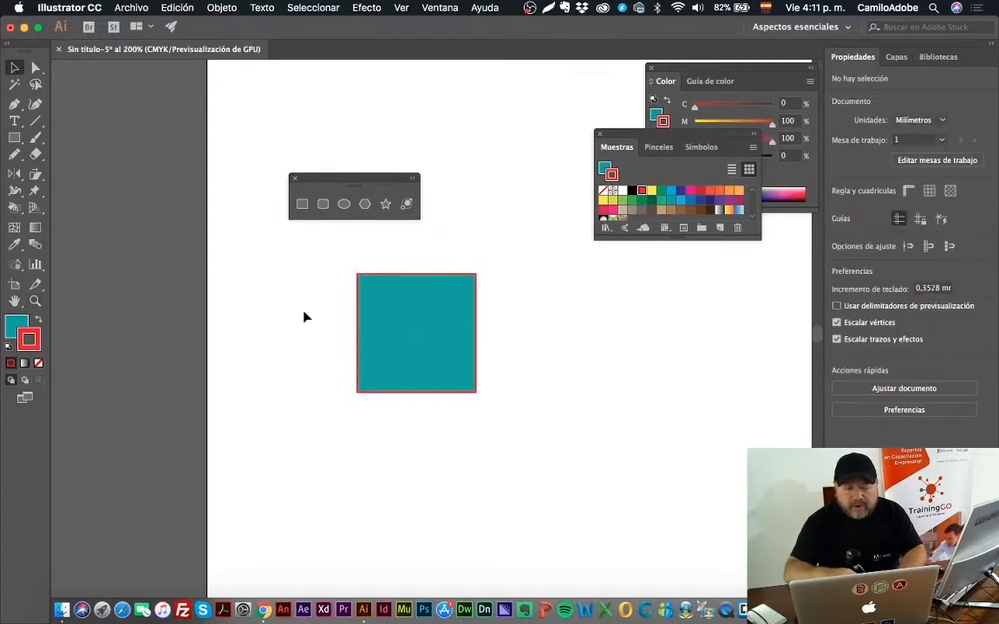
# Step: Reselect the square and close the floating Muestras and Color panels
pyautogui.click(423, 321)
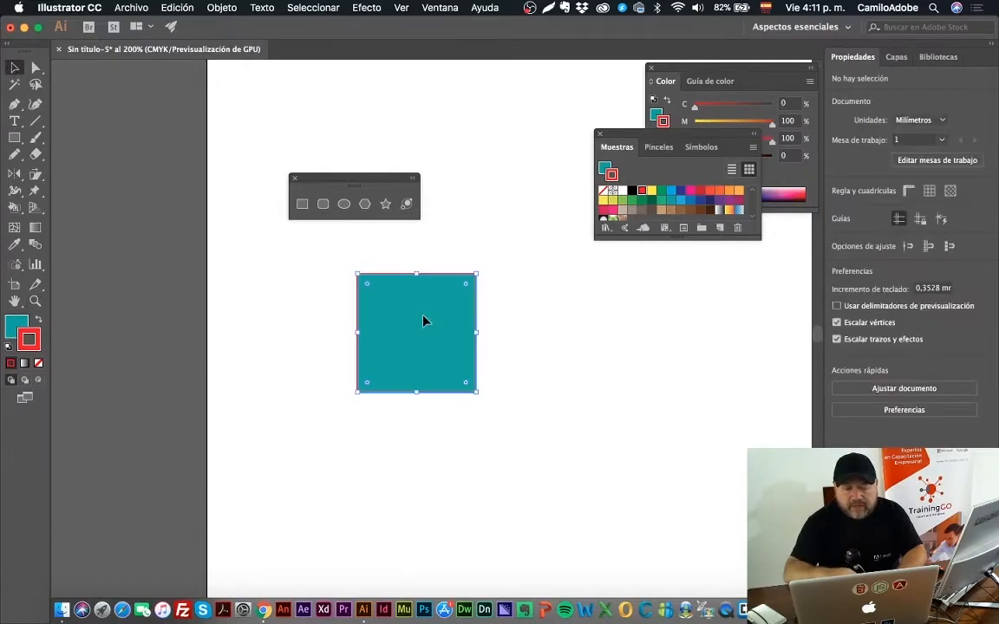
pyautogui.click(600, 135)
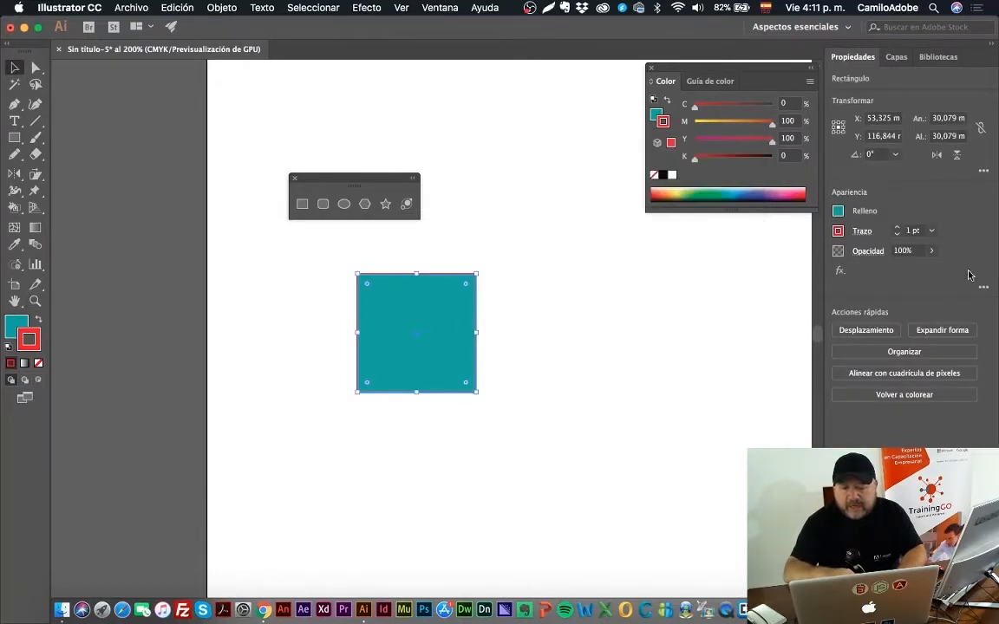
pyautogui.click(651, 67)
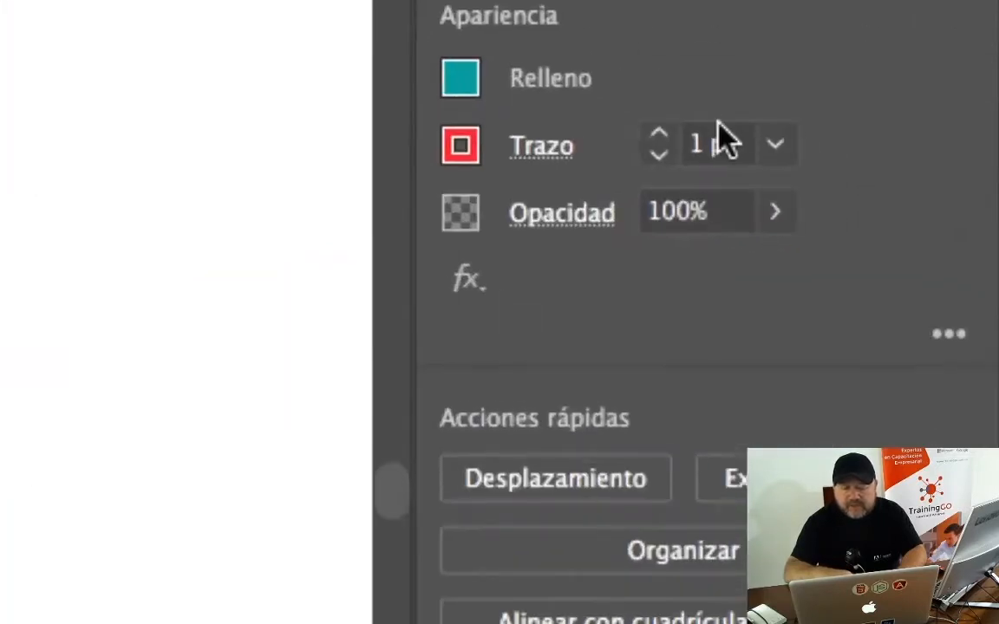
# Step: Examine the square's fill swatches in its appearance properties and alternate the active attribute between fill and stroke
pyautogui.click(476, 81)
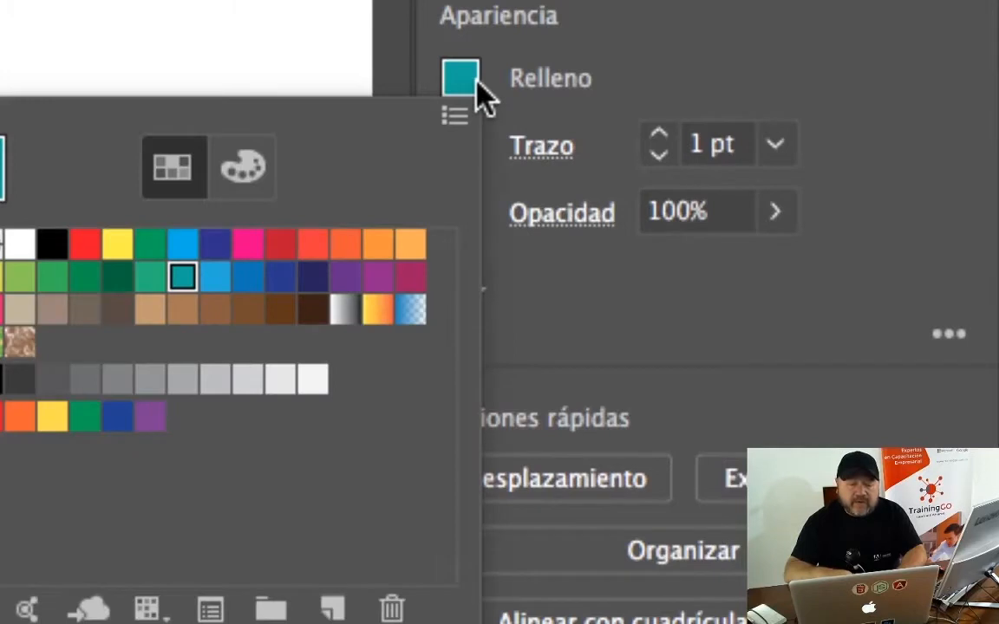
pyautogui.click(562, 43)
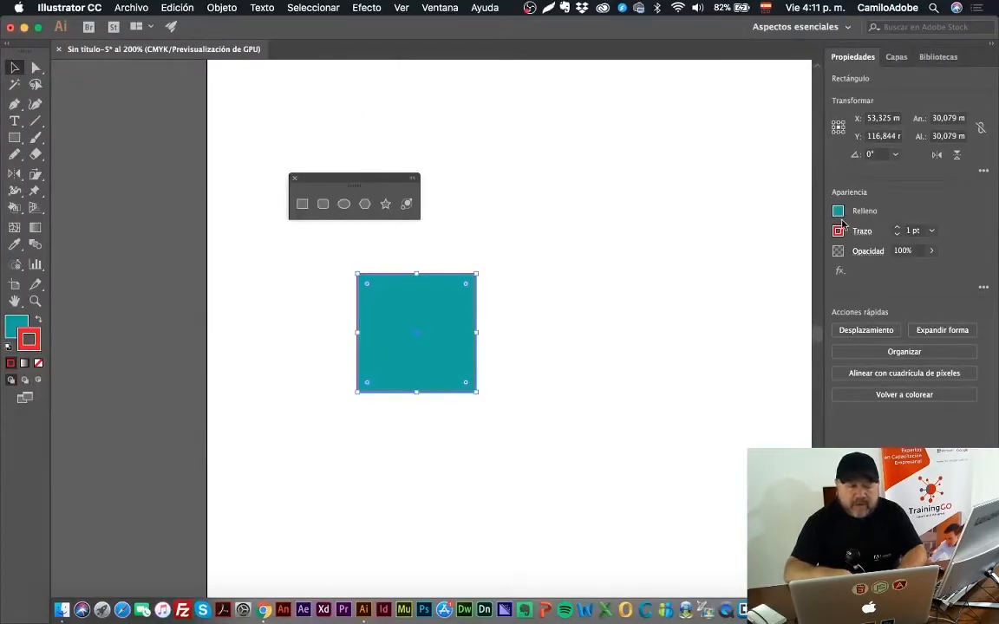
pyautogui.click(14, 327)
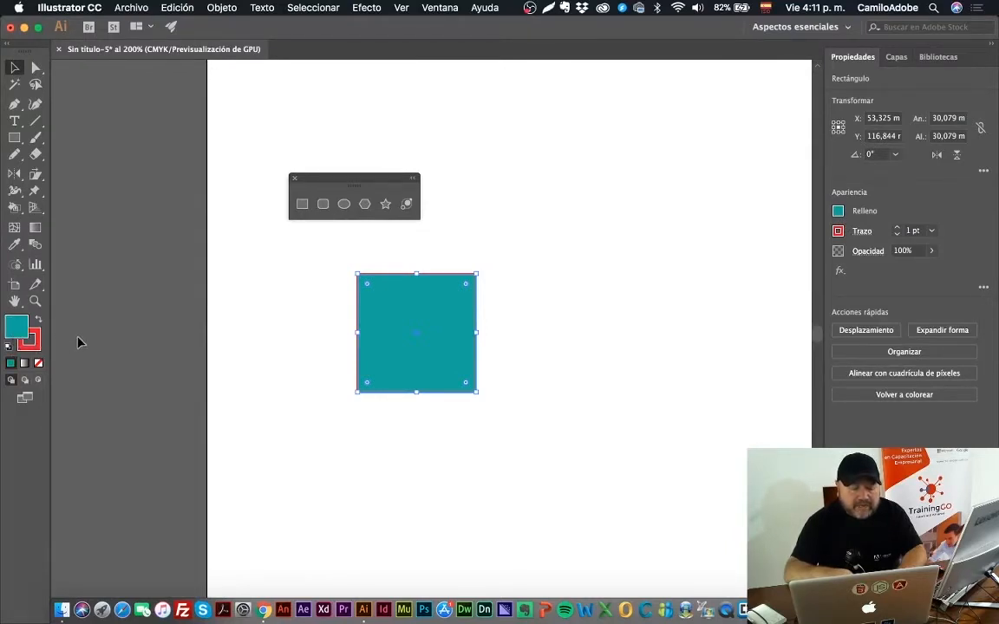
pyautogui.press('x')
pyautogui.press('x')
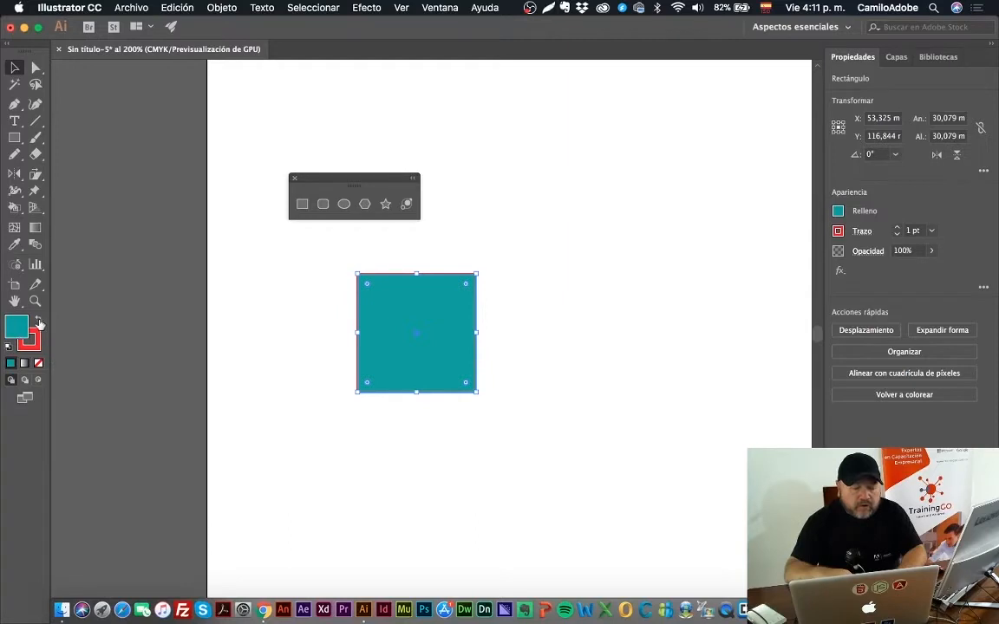
# Step: Swap the square's fill and stroke colors back and forth, and reset it to the default white fill and black stroke
pyautogui.click(39, 323)
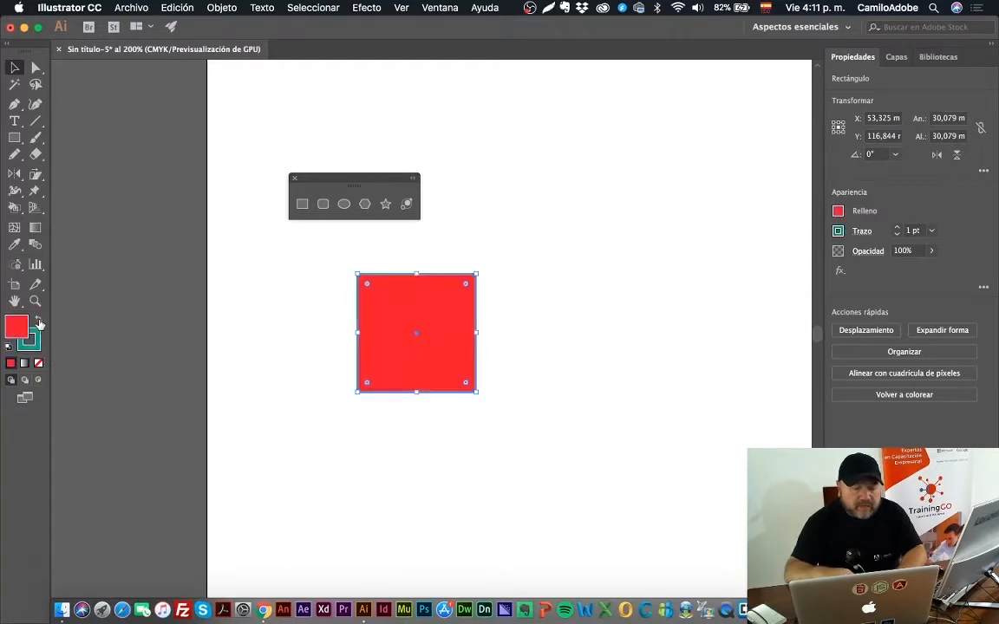
pyautogui.click(39, 322)
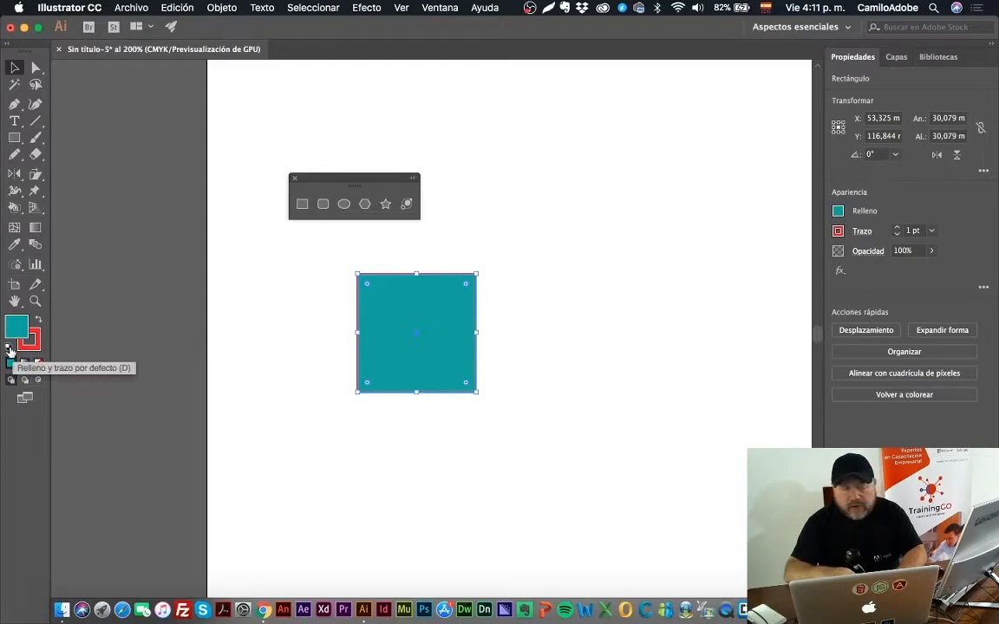
pyautogui.click(10, 350)
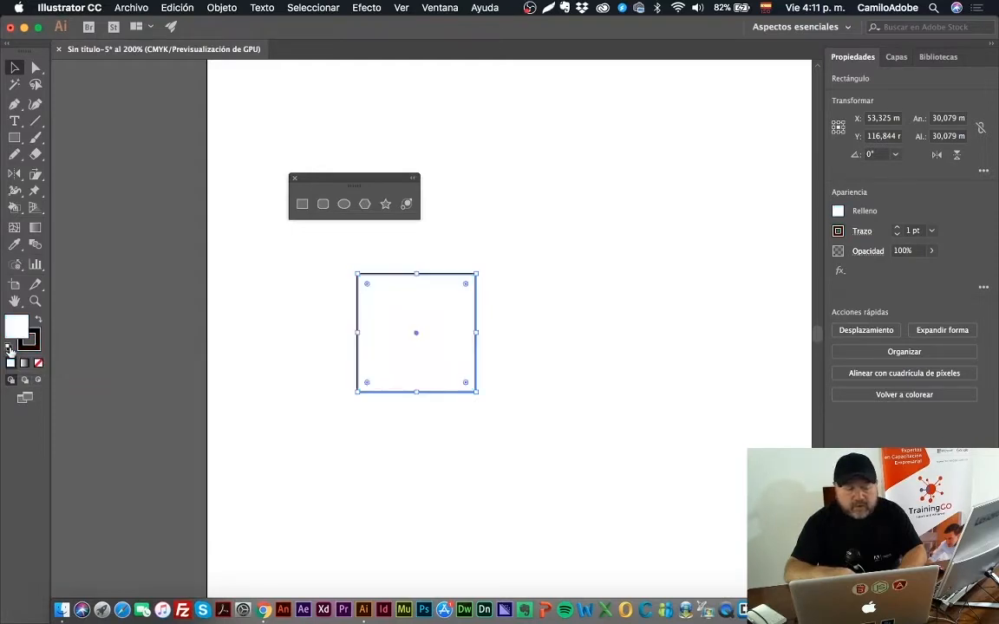
pyautogui.click(82, 350)
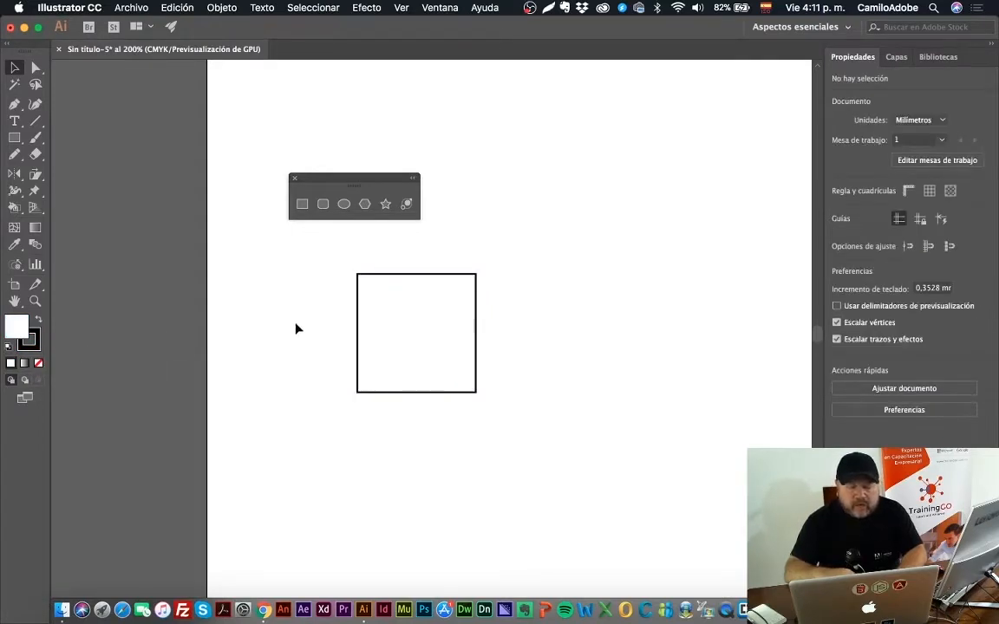
# Step: Move the square up beside the shape palette and round its four corners slightly
pyautogui.click(386, 289)
pyautogui.moveTo(386, 290); pyautogui.dragTo(488, 162)
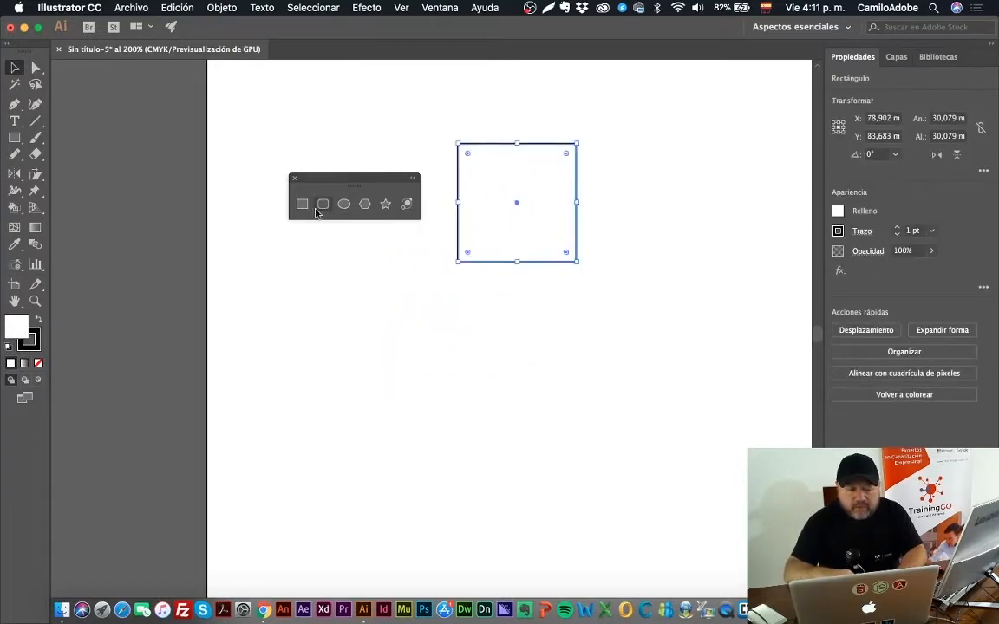
pyautogui.moveTo(380, 185); pyautogui.dragTo(379, 156)
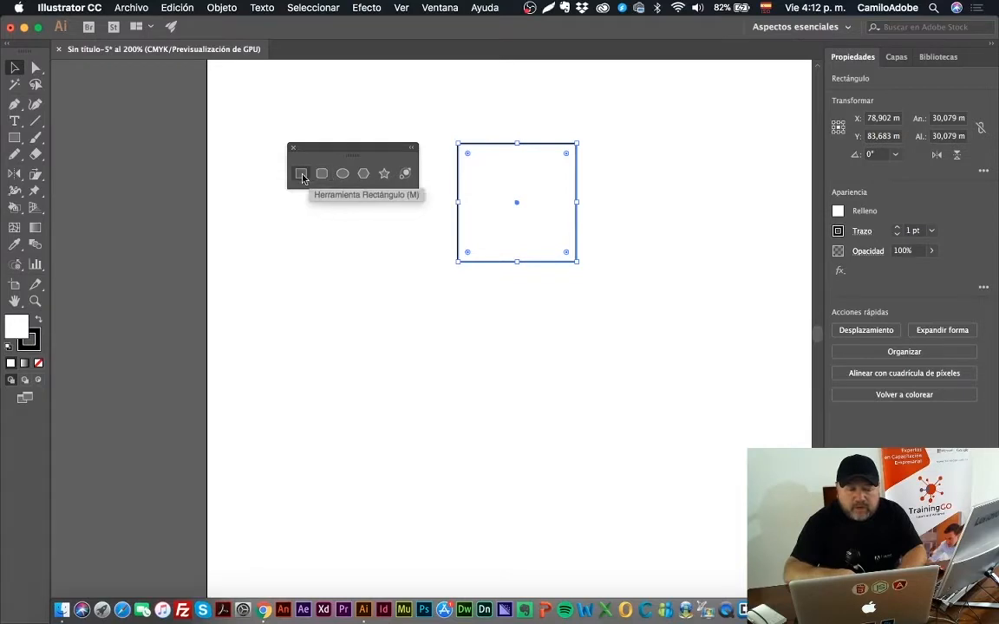
pyautogui.click(301, 173)
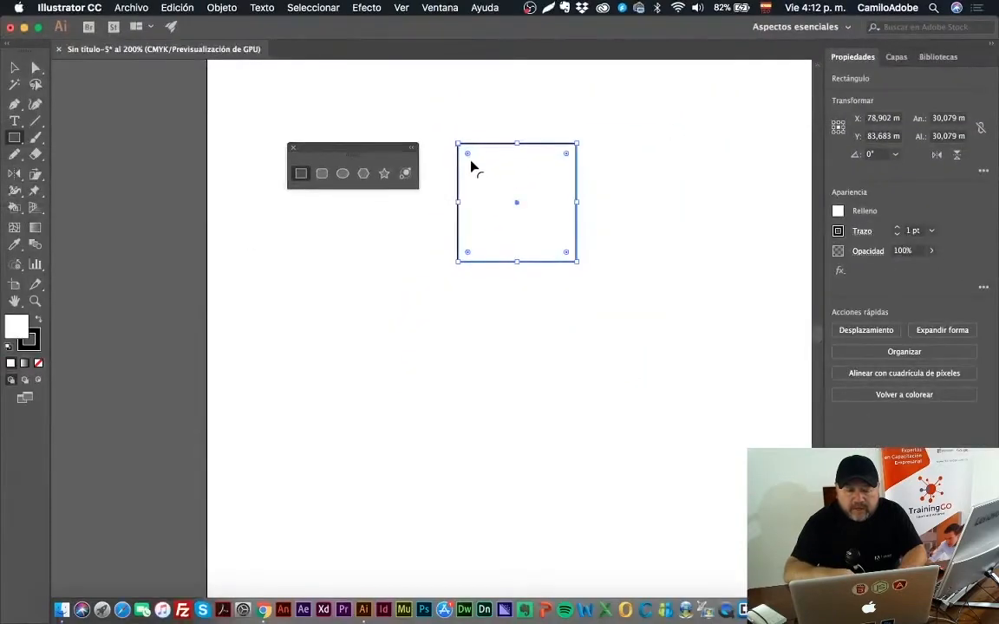
pyautogui.moveTo(469, 158); pyautogui.dragTo(472, 156)
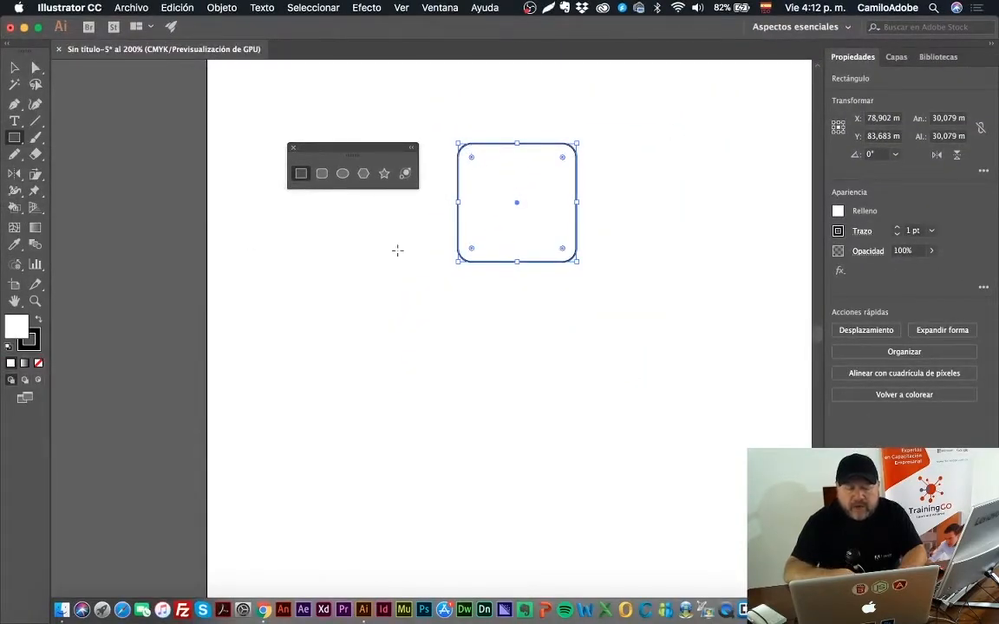
# Step: Create a 30.0789 mm square rounded rectangle with a 10 mm corner radius below the existing rounded square
pyautogui.click(322, 174)
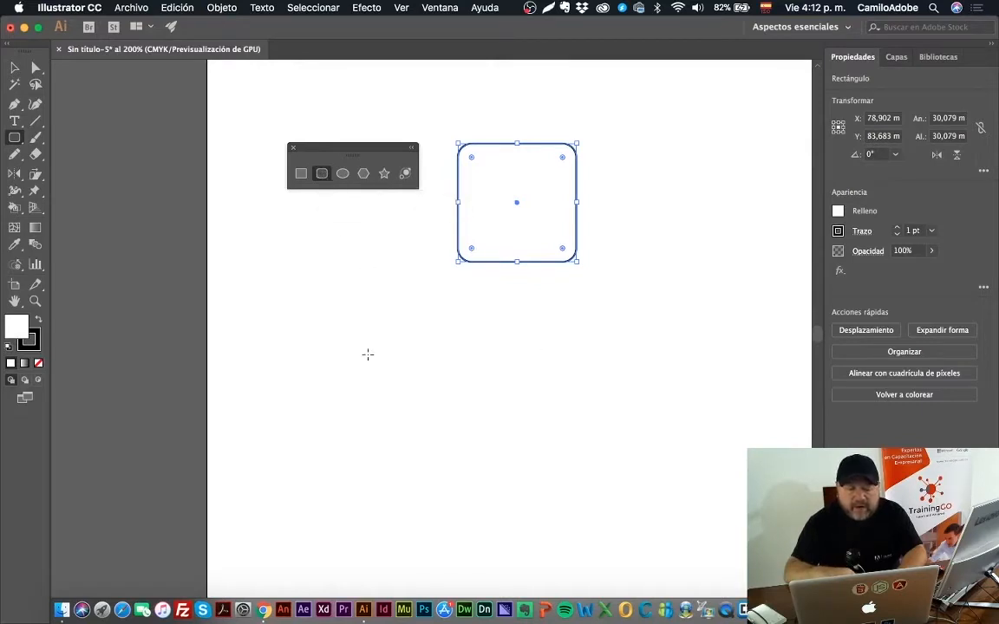
pyautogui.click(407, 292)
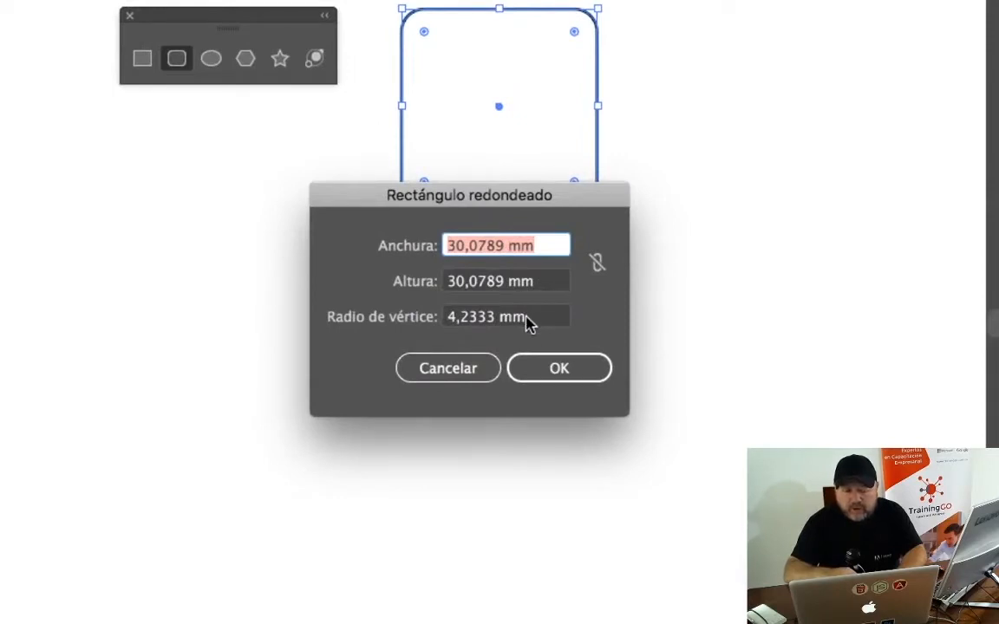
pyautogui.press('Tab')
pyautogui.press('Tab')
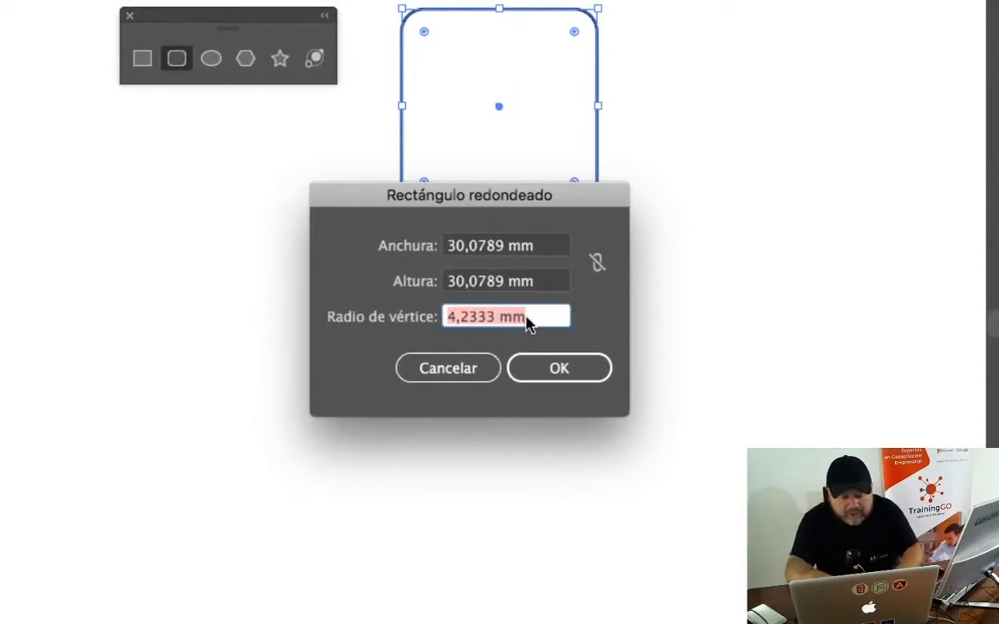
pyautogui.write('20')
pyautogui.press('BackSpace')
pyautogui.press('BackSpace')
pyautogui.write('10')
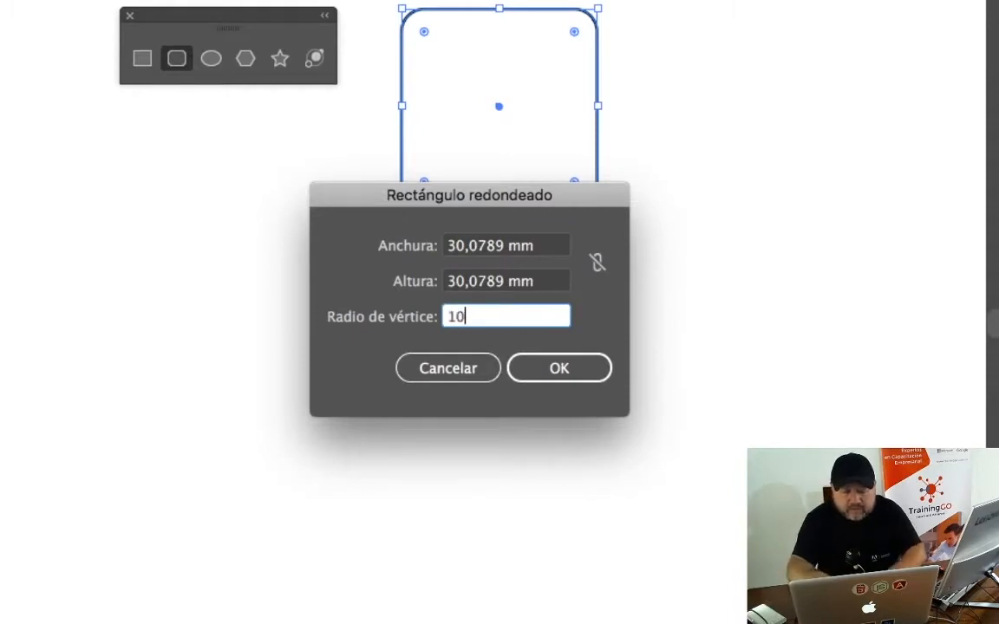
pyautogui.press('Return')
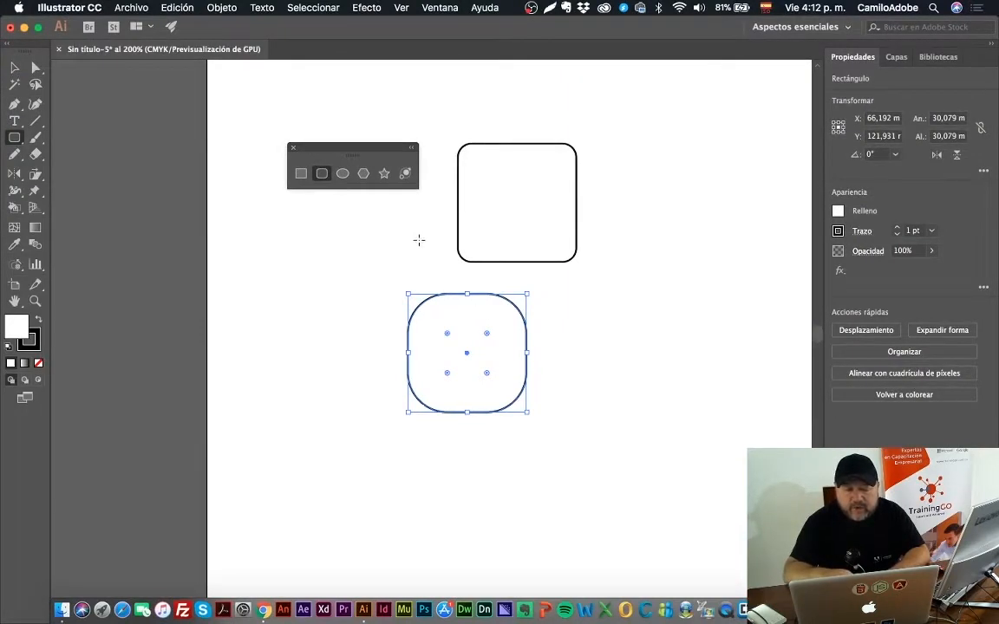
# Step: Delete the new rounded rectangle below the original square
pyautogui.click(12, 66)
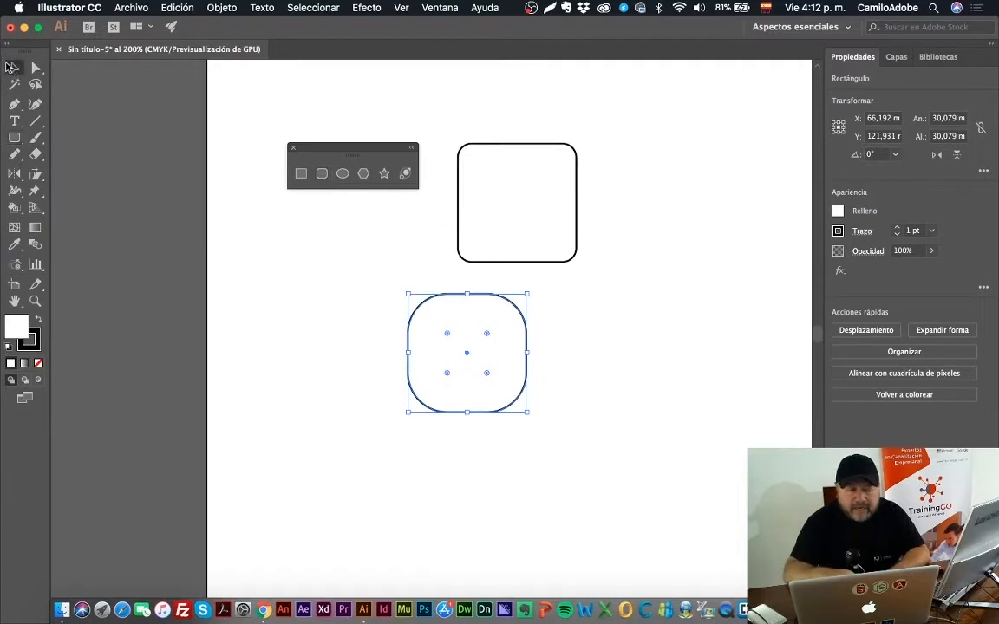
pyautogui.click(252, 283)
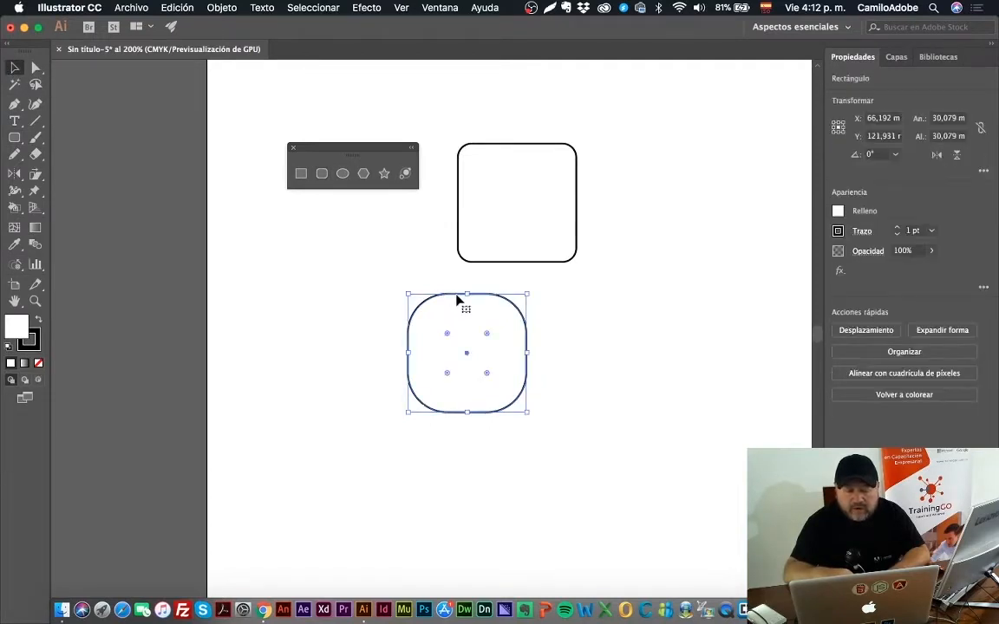
pyautogui.press('Delete')
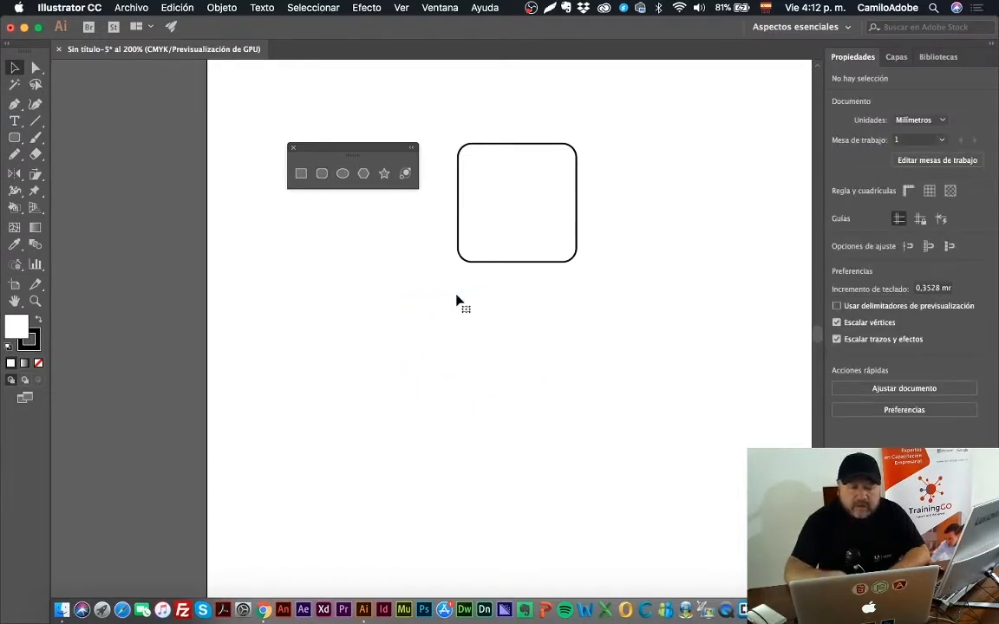
# Step: Draw a circle about 22.6 mm in diameter beneath the shape palette, and draw and undo a wide ellipse beside it
pyautogui.click(342, 174)
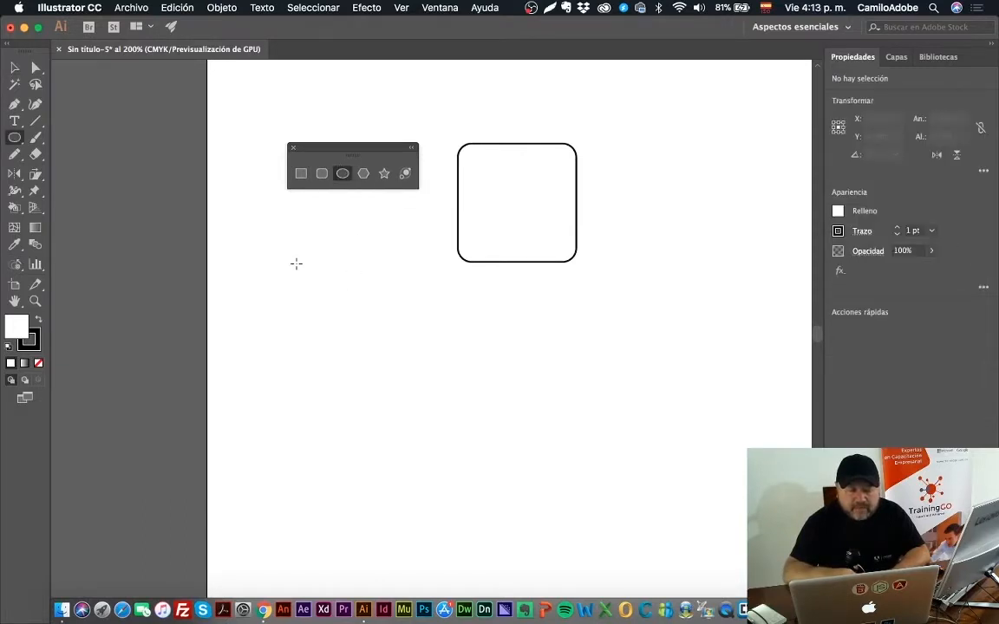
pyautogui.moveTo(296, 263); pyautogui.dragTo(387, 352)
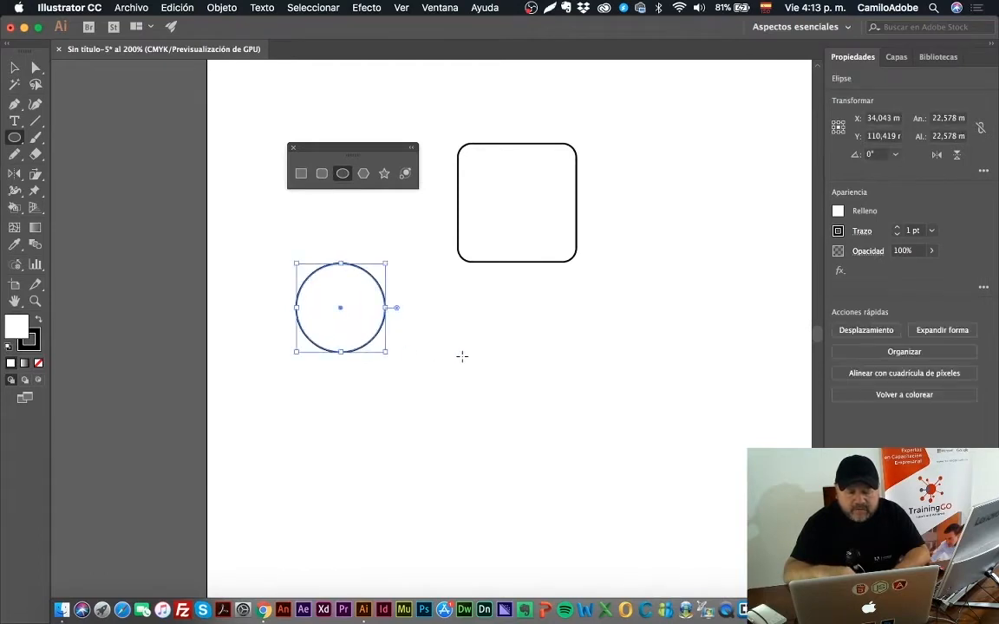
pyautogui.moveTo(464, 298); pyautogui.dragTo(628, 347)
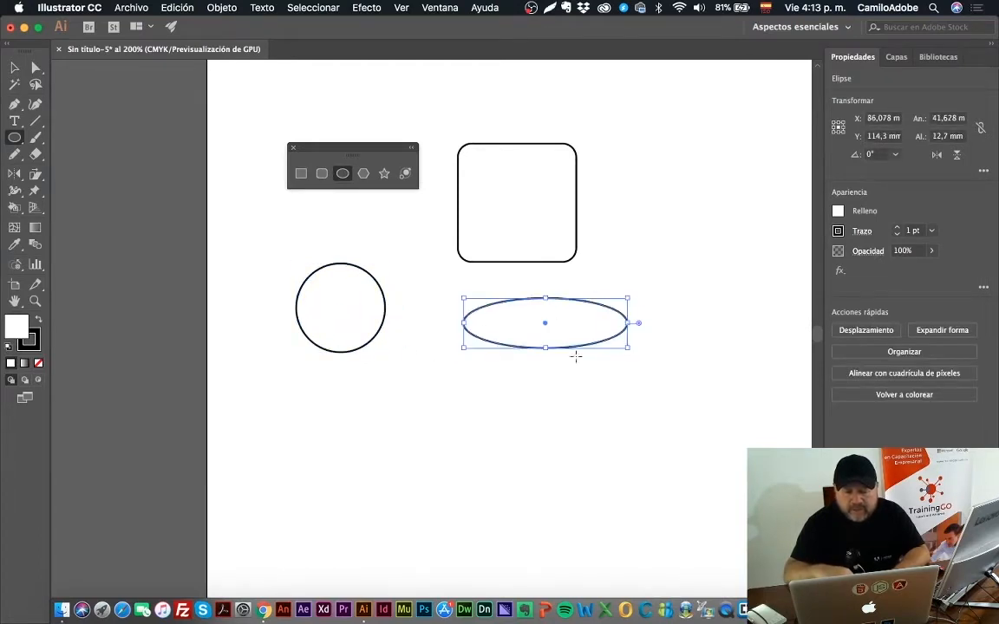
pyautogui.press('super+z')
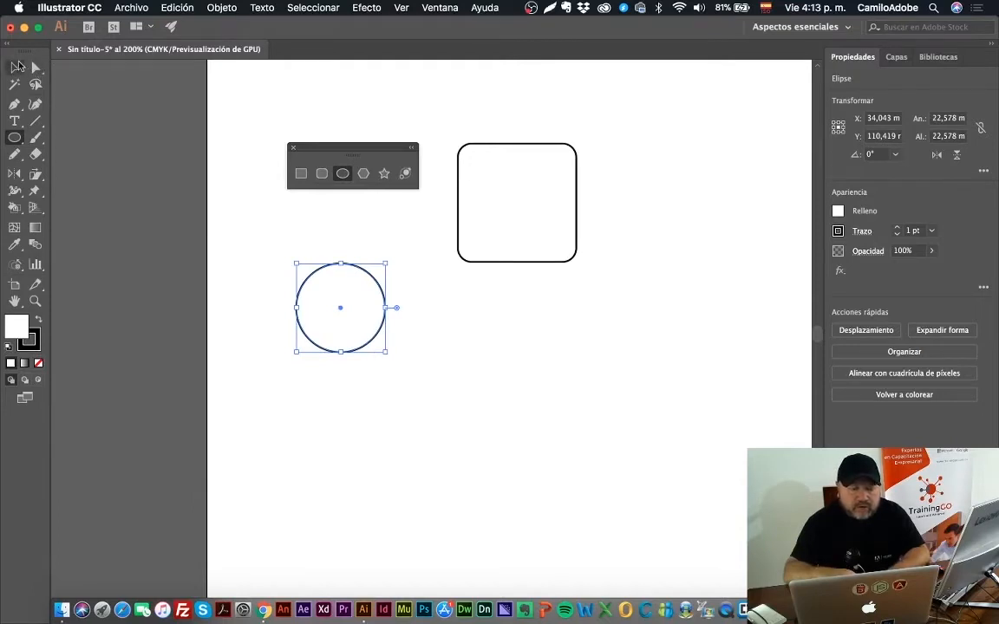
# Step: Cut a pie opening of about 34° into the circle, and place the floating Transformar panel beside the rounded square
pyautogui.click(15, 67)
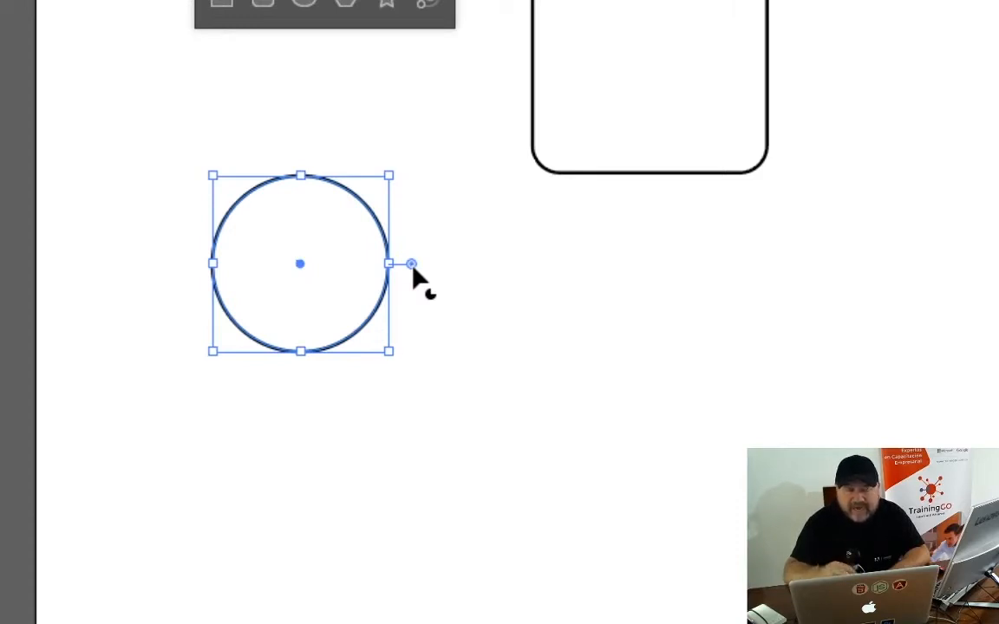
pyautogui.moveTo(413, 269); pyautogui.dragTo(401, 205)
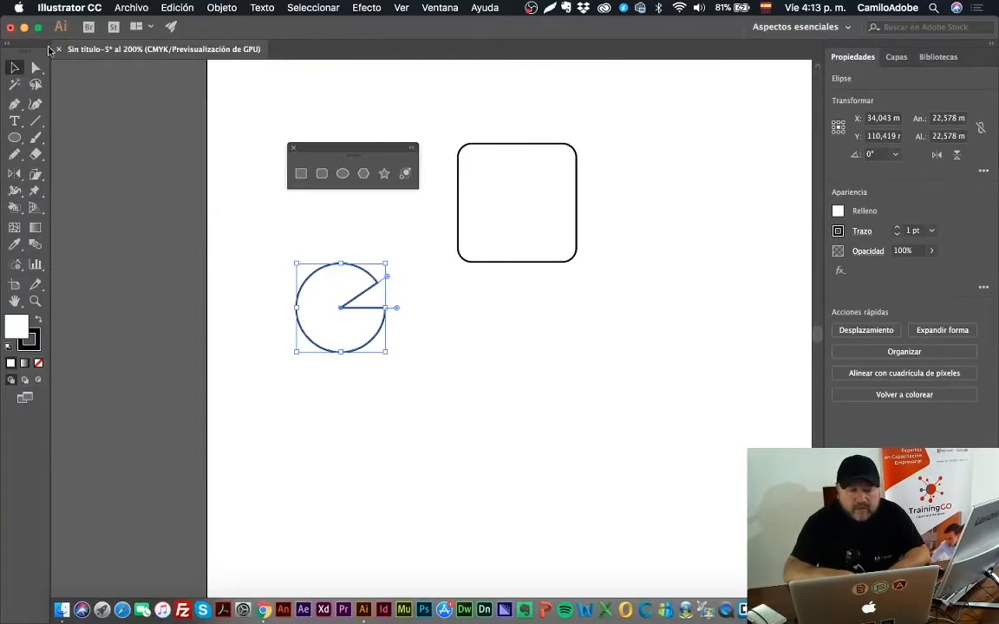
pyautogui.click(439, 9)
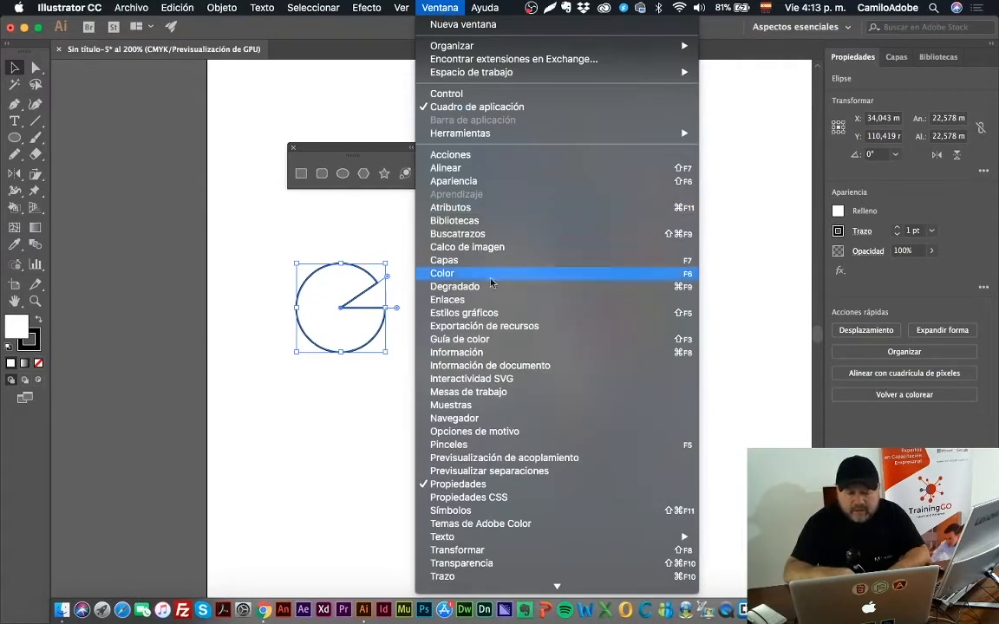
pyautogui.click(515, 551)
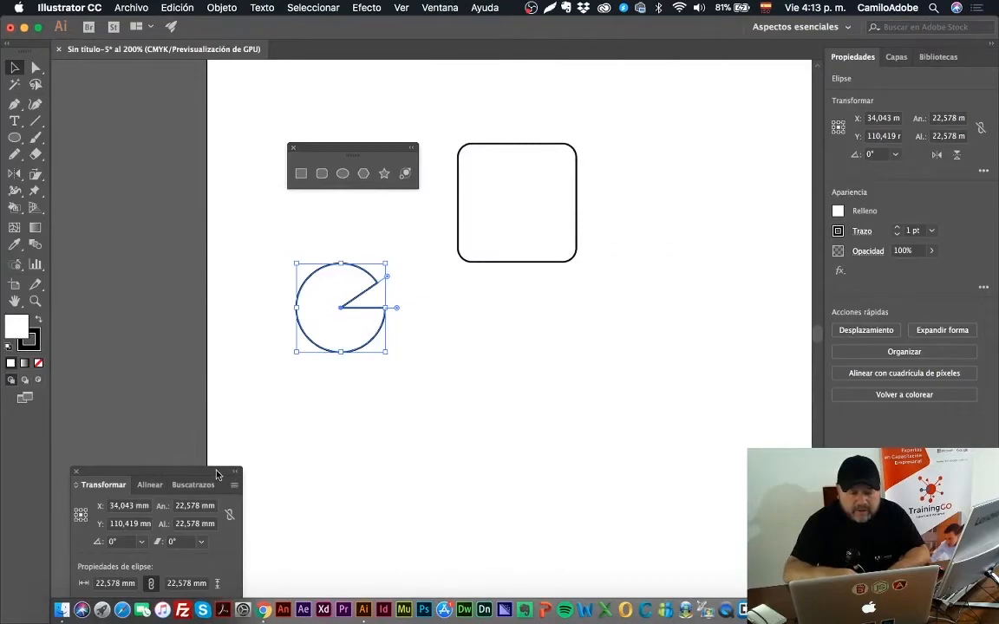
pyautogui.moveTo(217, 476); pyautogui.dragTo(763, 97)
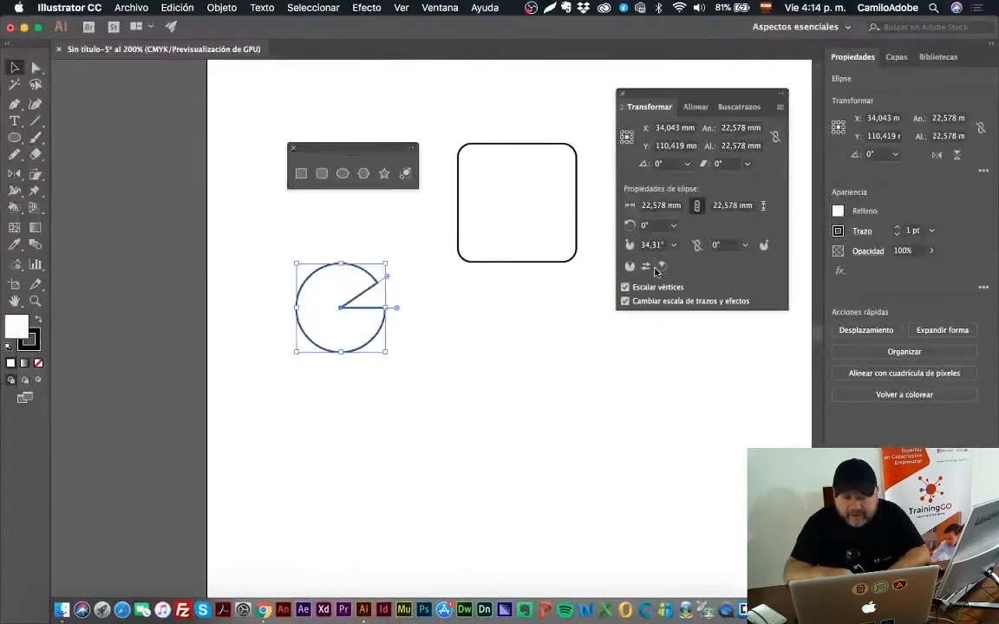
# Step: Invert the pie shape back and forth, leaving only the narrow slice drawn
pyautogui.click(647, 267)
pyautogui.click(647, 267)
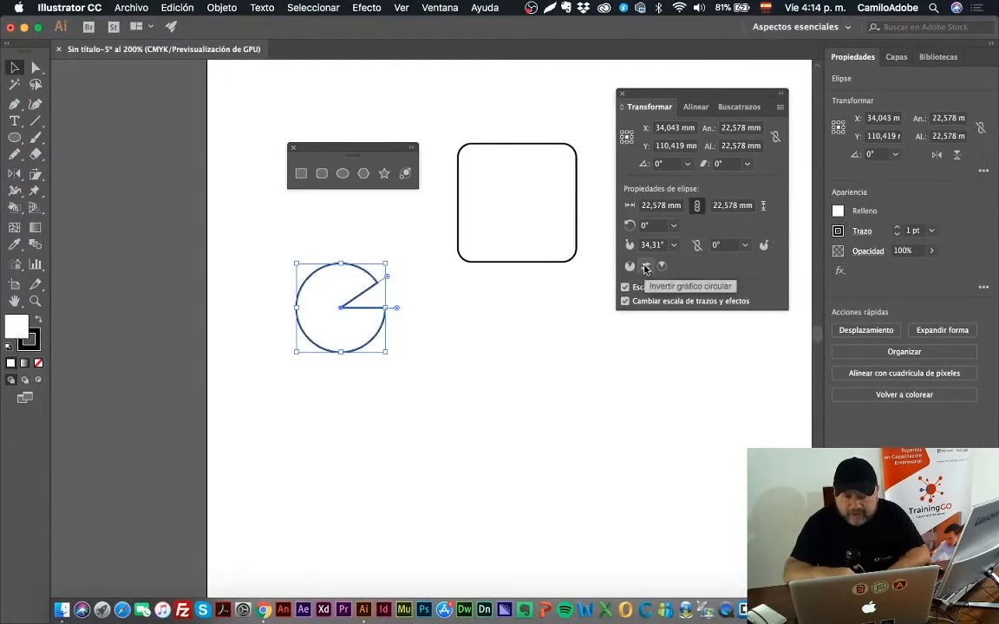
pyautogui.click(646, 268)
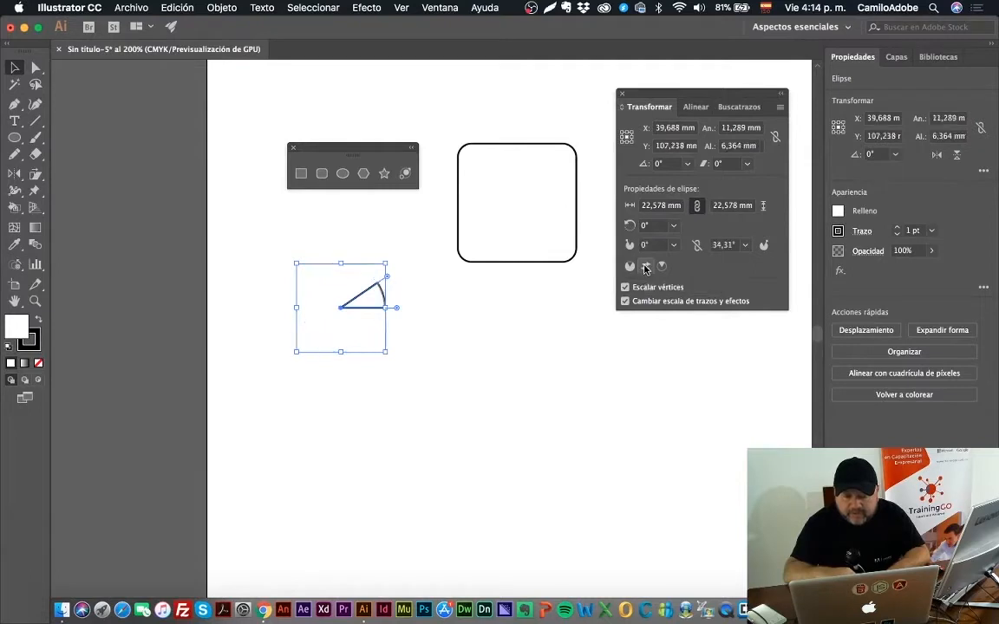
pyautogui.click(645, 268)
pyautogui.click(645, 267)
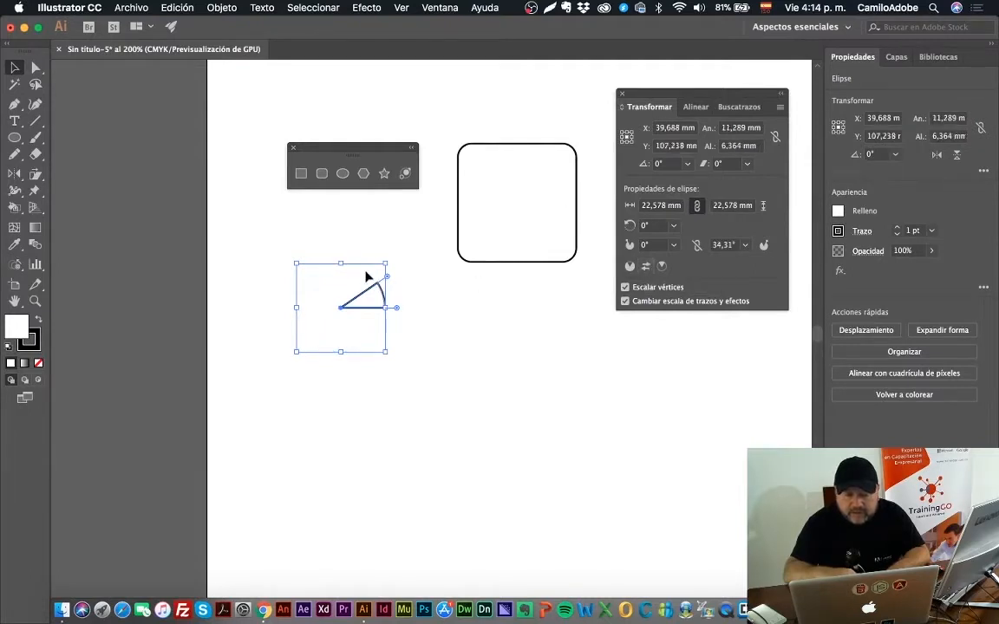
# Step: Widen the slice to about 85°, invert the pie back to the large portion, and deselect it
pyautogui.moveTo(390, 281); pyautogui.dragTo(344, 251)
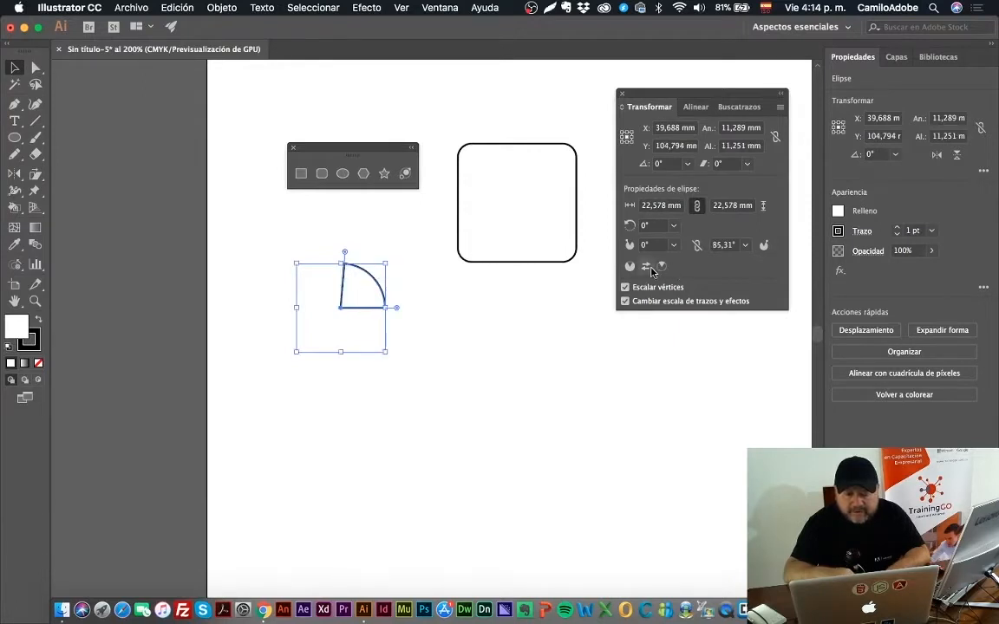
pyautogui.click(646, 267)
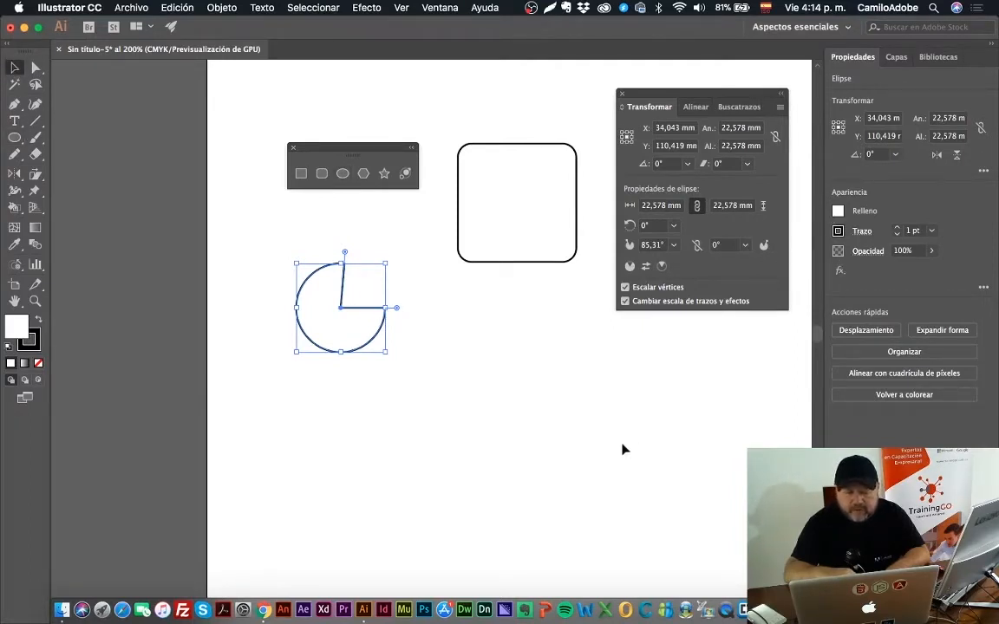
pyautogui.click(508, 352)
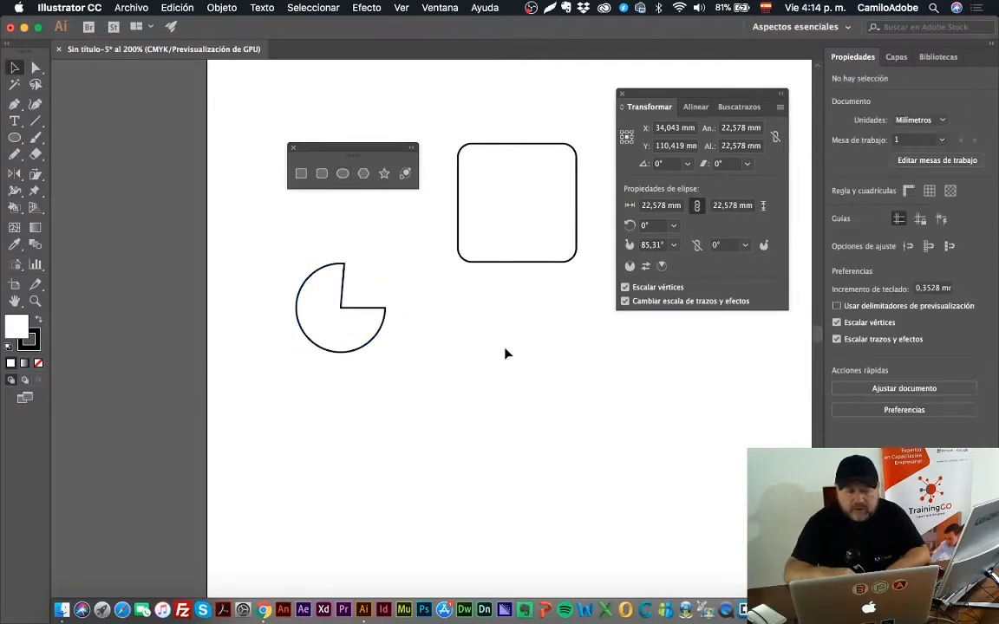
# Step: Rotate the pie shape to 30° and finally to 120° in its ellipse properties
pyautogui.click(370, 310)
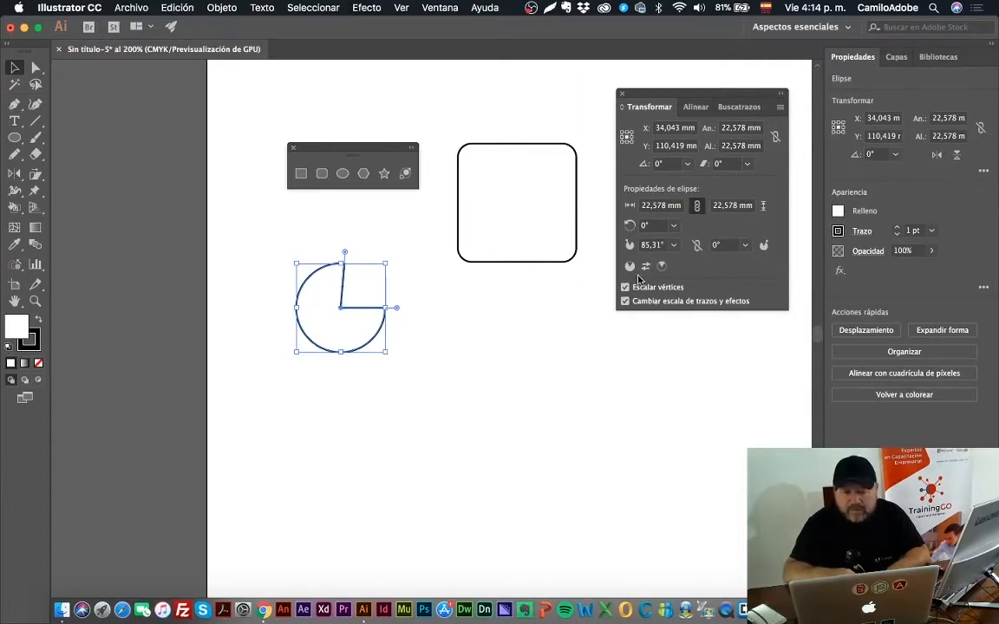
pyautogui.click(672, 226)
pyautogui.click(688, 256)
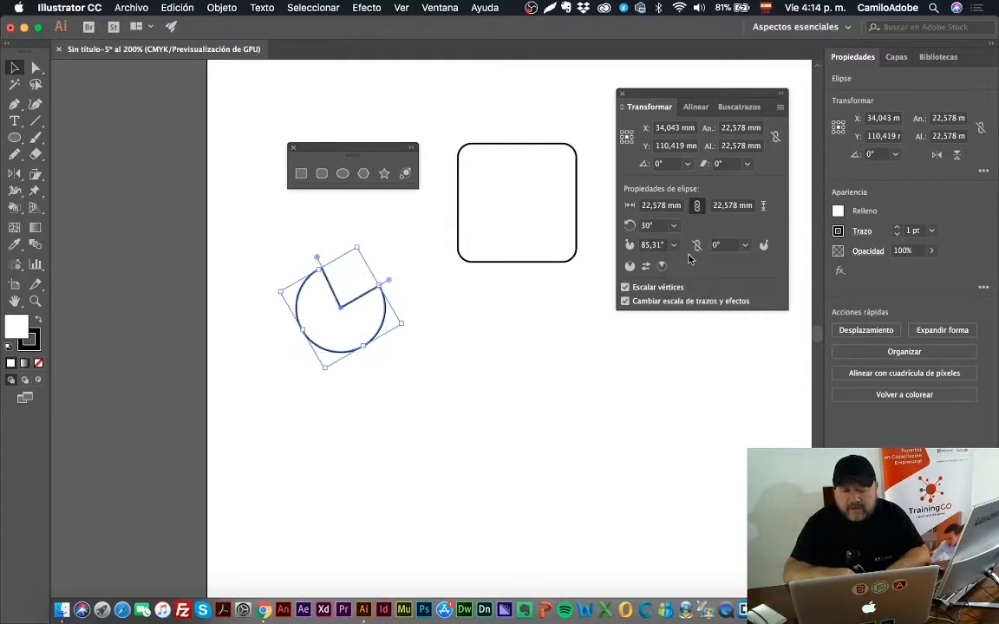
pyautogui.click(672, 226)
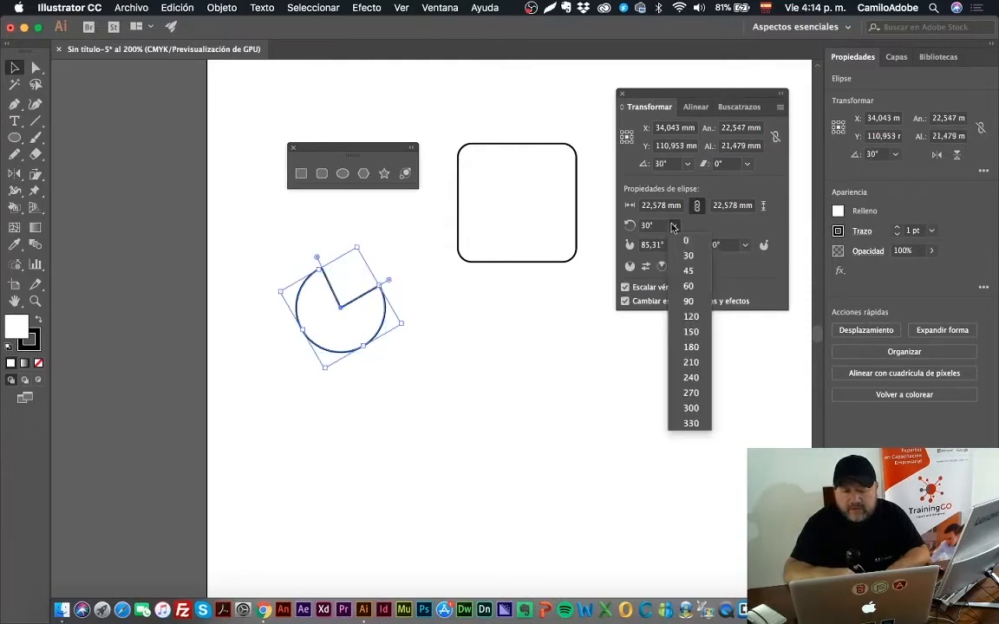
pyautogui.click(690, 317)
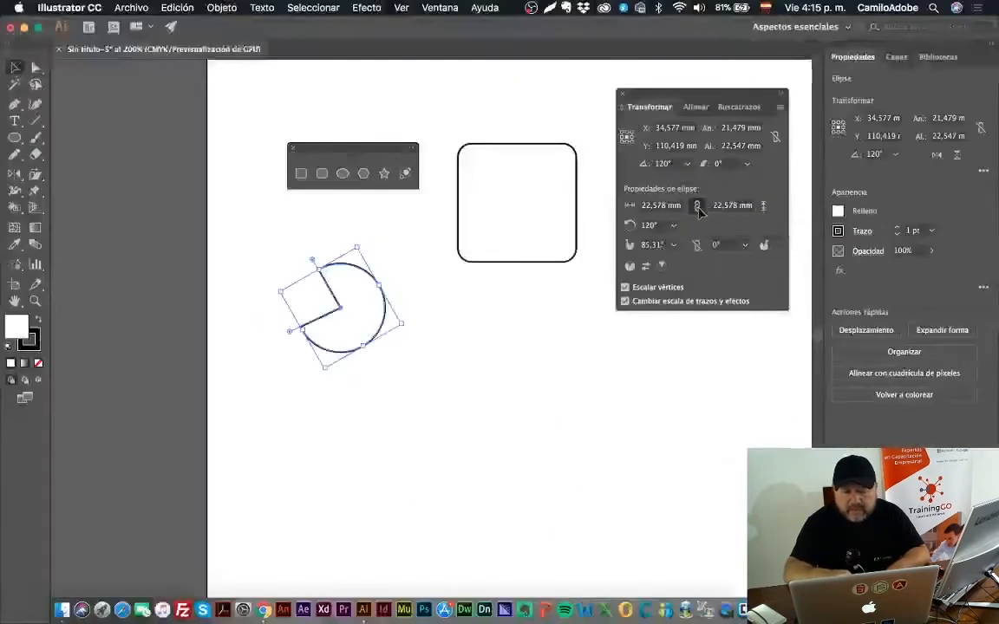
# Step: Toggle the pie's width-height and pie-angle constraints, leave both unlinked, and reselect the shape
pyautogui.click(697, 206)
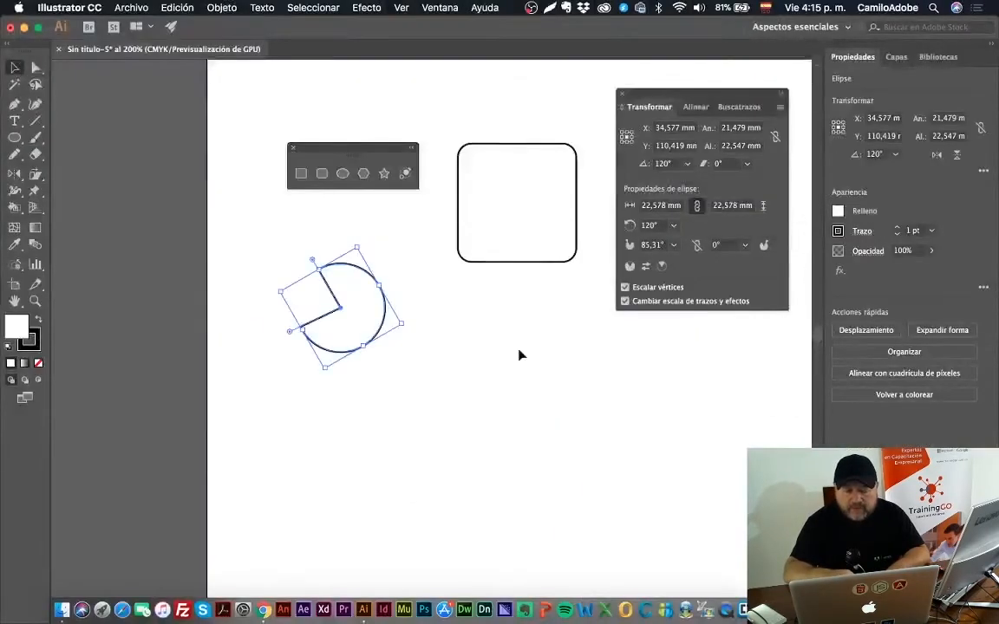
pyautogui.click(611, 344)
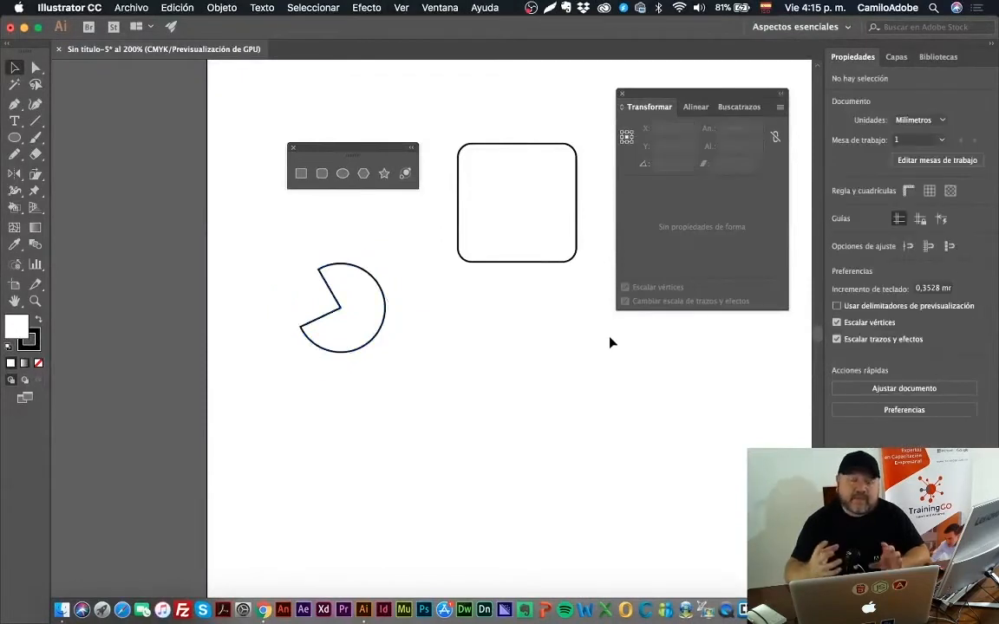
pyautogui.click(365, 347)
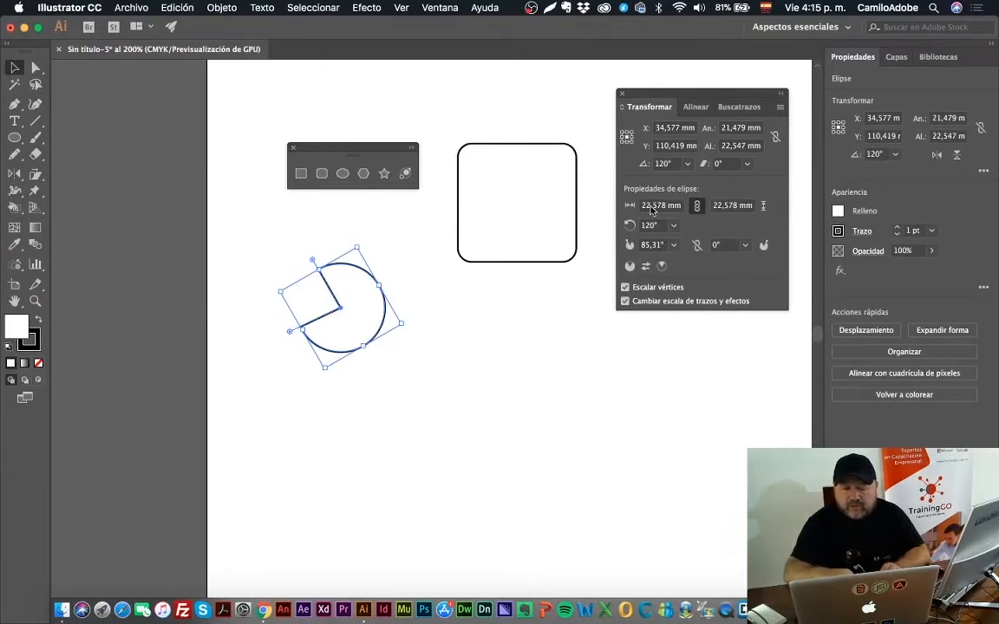
pyautogui.click(697, 208)
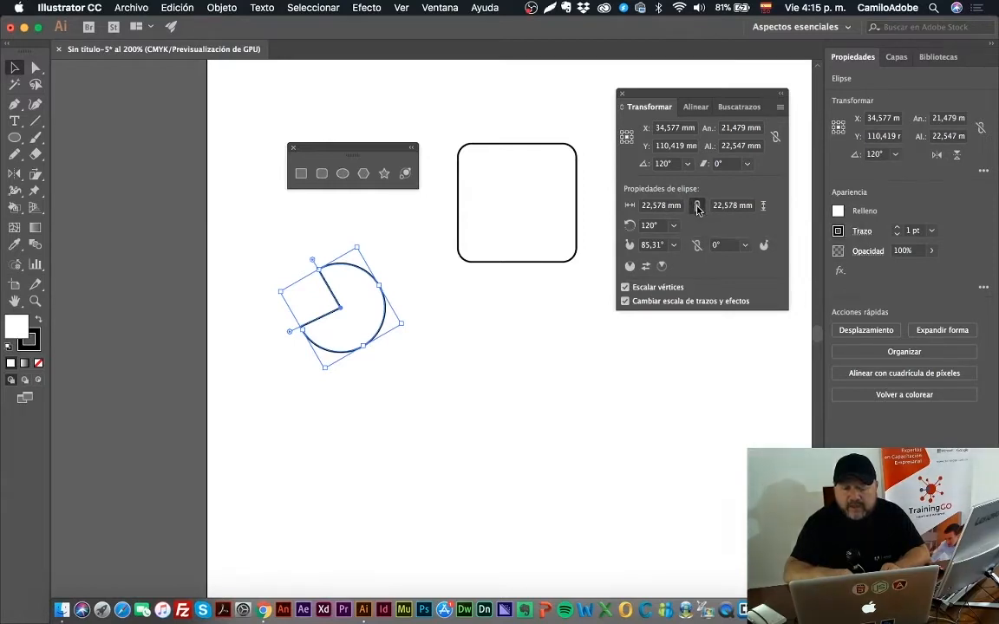
pyautogui.click(698, 208)
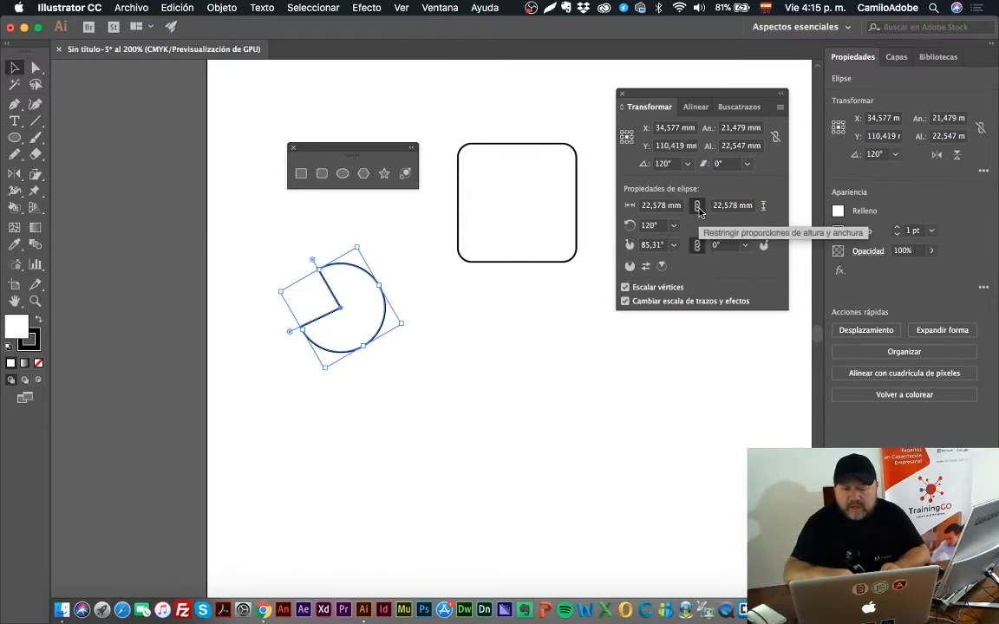
pyautogui.click(698, 208)
pyautogui.click(696, 245)
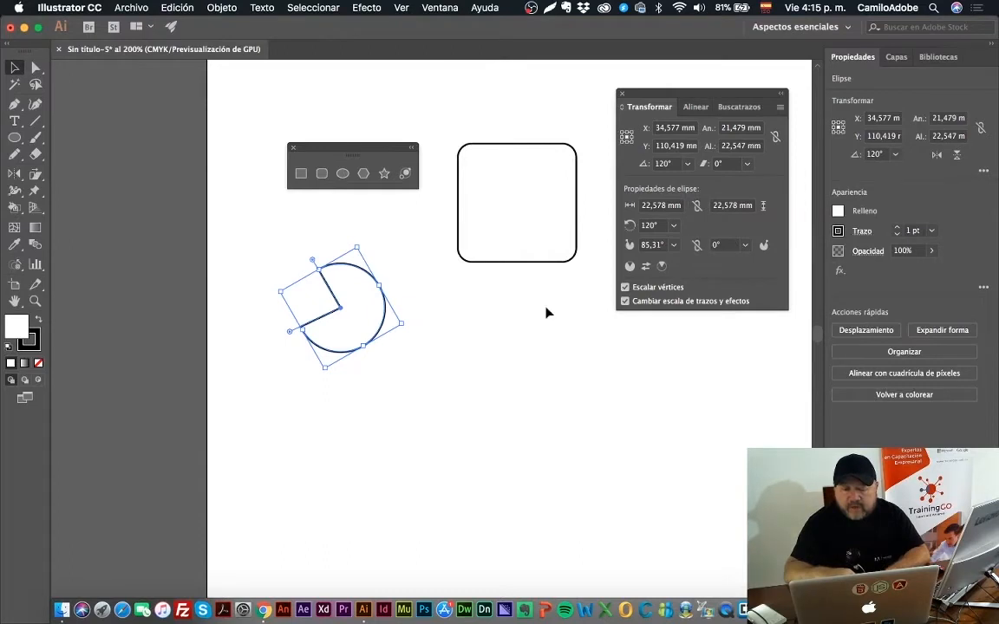
pyautogui.click(512, 327)
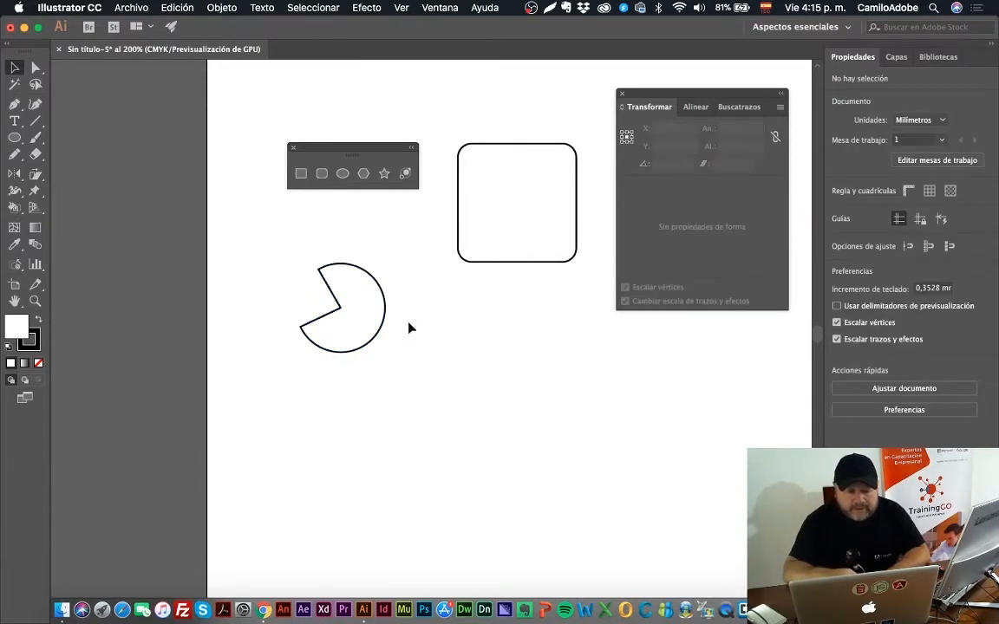
pyautogui.click(382, 319)
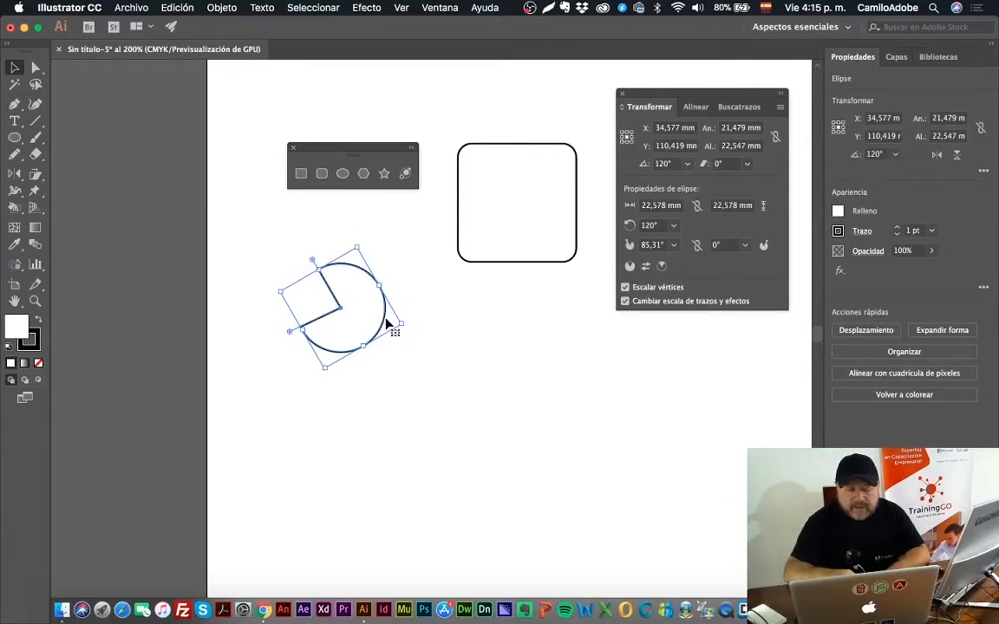
# Step: Delete the pie shape and create a 10-sided polygon with a 17,6389 mm radius in its place
pyautogui.press('Delete')
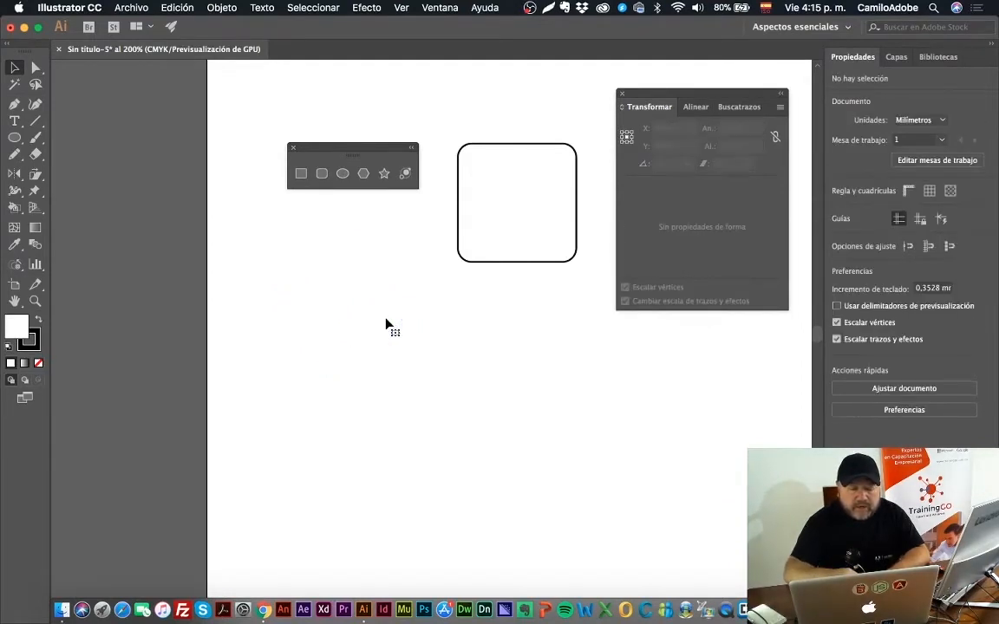
pyautogui.click(364, 175)
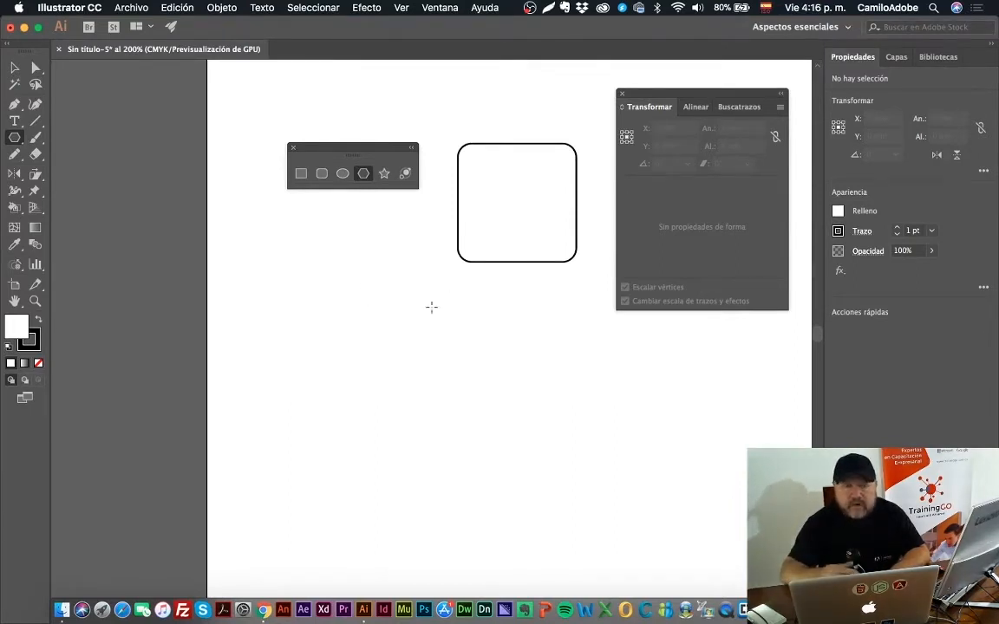
pyautogui.click(392, 297)
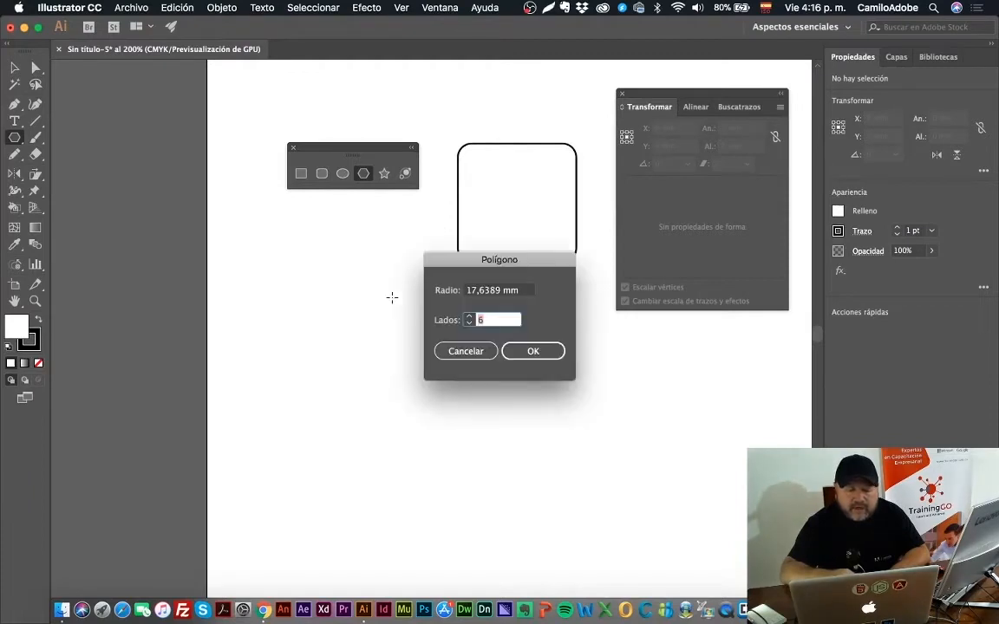
pyautogui.click(469, 318)
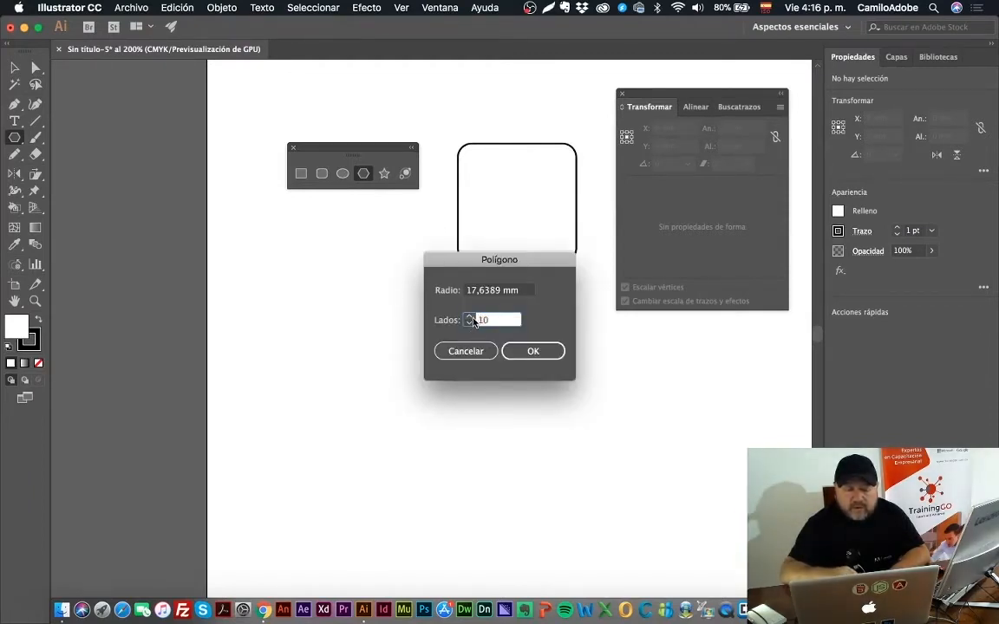
pyautogui.click(533, 350)
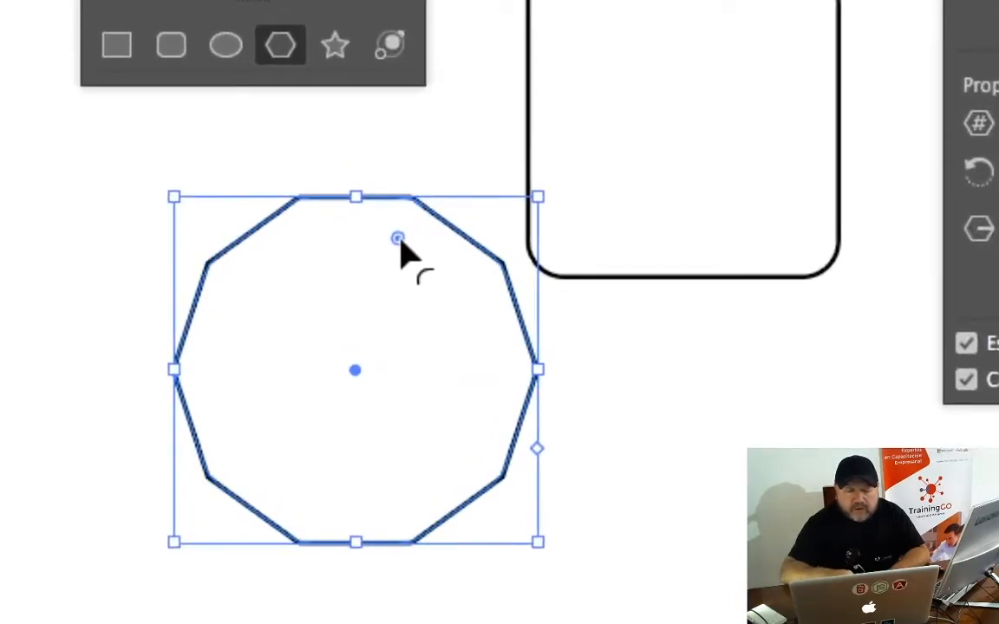
# Step: Round the ten-sided polygon's corners to about 4,2 mm, reselect the polygon and delete it
pyautogui.moveTo(399, 232); pyautogui.dragTo(399, 242)
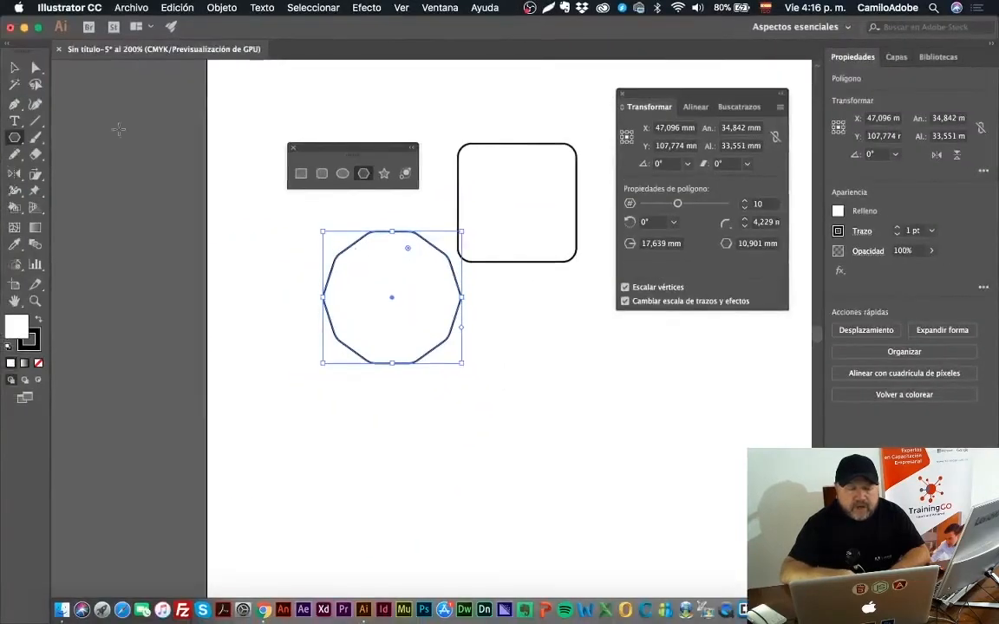
pyautogui.click(15, 69)
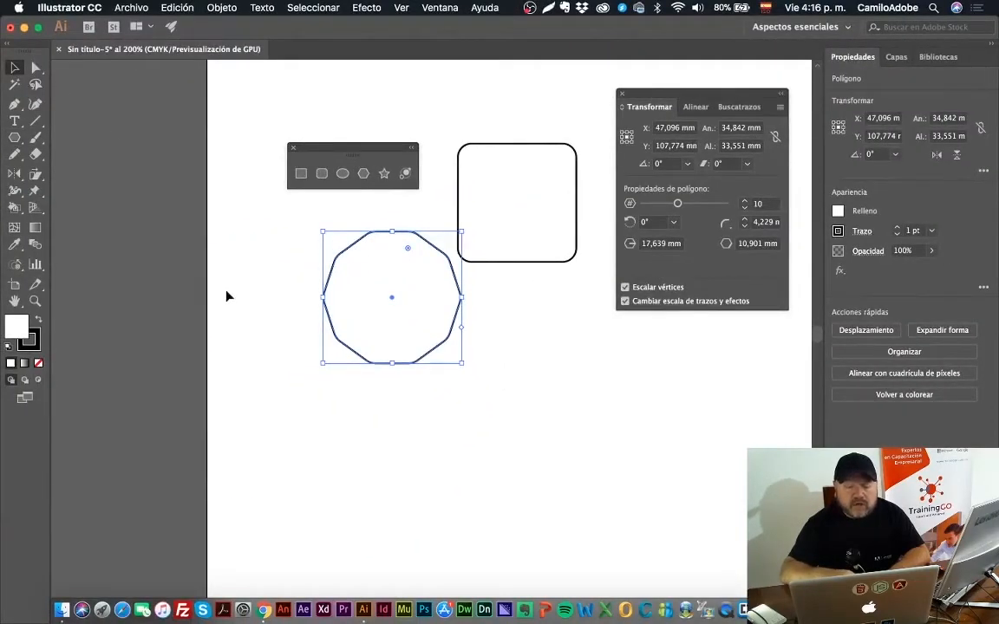
pyautogui.click(226, 294)
pyautogui.click(366, 246)
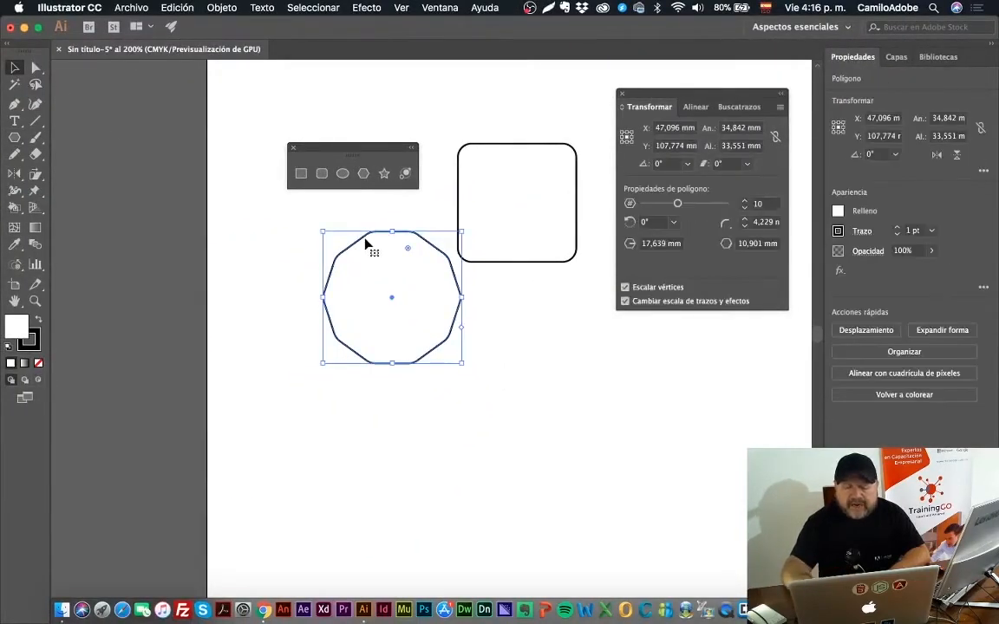
pyautogui.press('Delete')
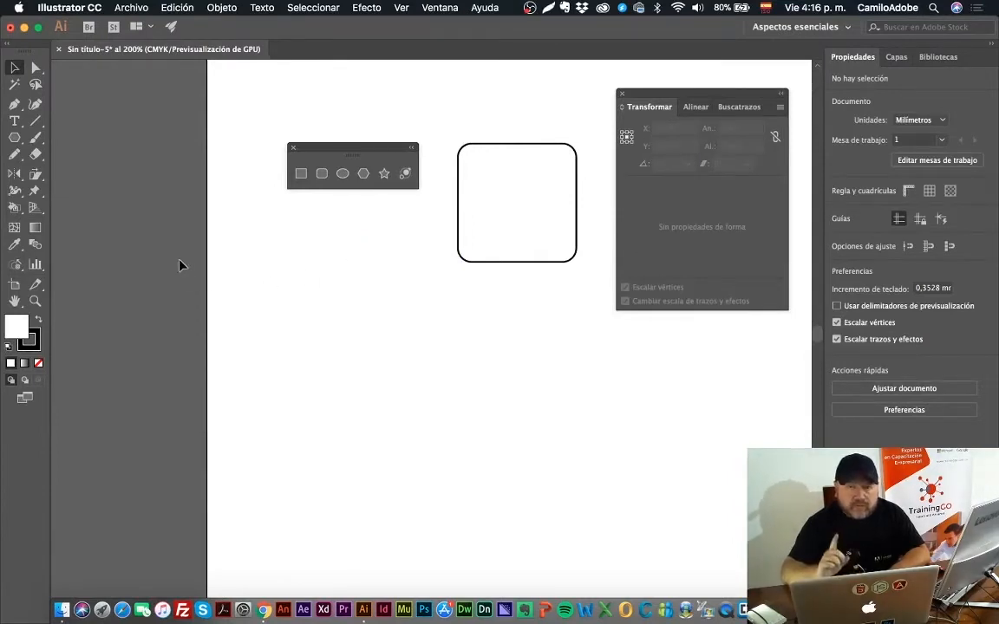
# Step: Draw a polygon, varying its number of sides while drawing, and finish it as an upright triangle about 31,5 mm wide
pyautogui.click(13, 139)
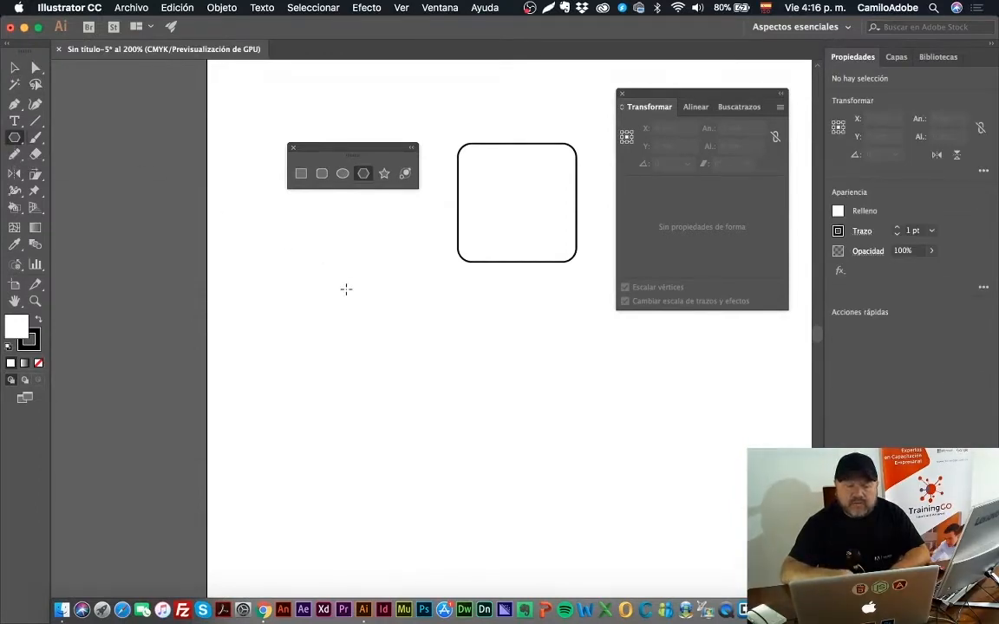
pyautogui.moveTo(303, 259); pyautogui.dragTo(366, 294)
pyautogui.press('Down')
pyautogui.press('Down')
pyautogui.press('Down')
pyautogui.press('Down')
pyautogui.press('Down')
pyautogui.press('Down')
pyautogui.press('Down')
pyautogui.press('Down')
pyautogui.press('Up')
pyautogui.press('Up')
pyautogui.press('Up')
pyautogui.press('Down')
pyautogui.press('Down')
pyautogui.press('Down')
pyautogui.press('Up')
pyautogui.press('Up')
pyautogui.press('Down')
pyautogui.press('Down')
pyautogui.press('shift')
pyautogui.press('shift')
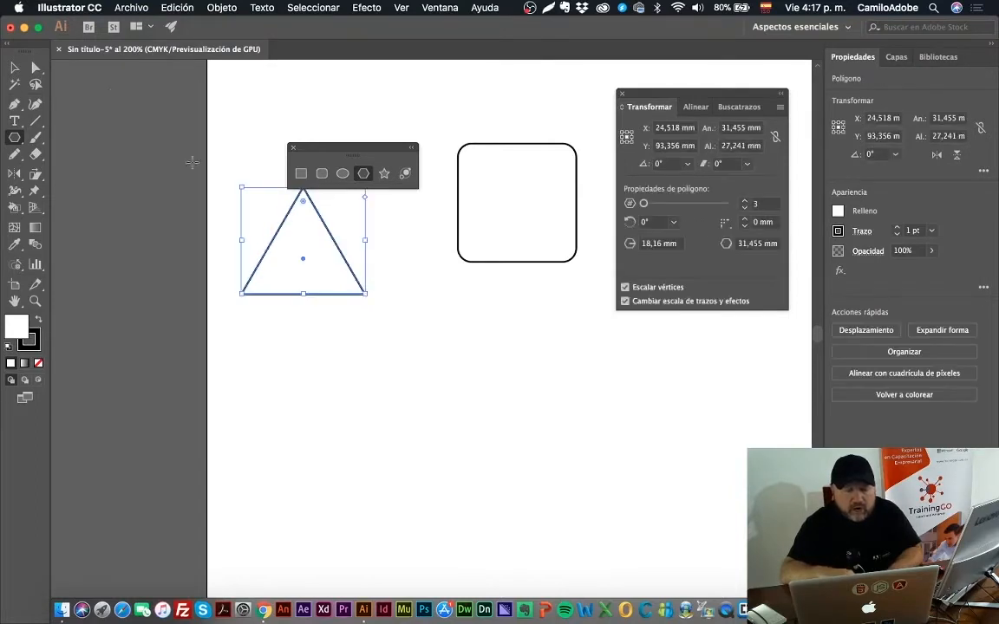
# Step: Move the triangle slightly so it clears the floating shape tools, and deselect it
pyautogui.click(15, 65)
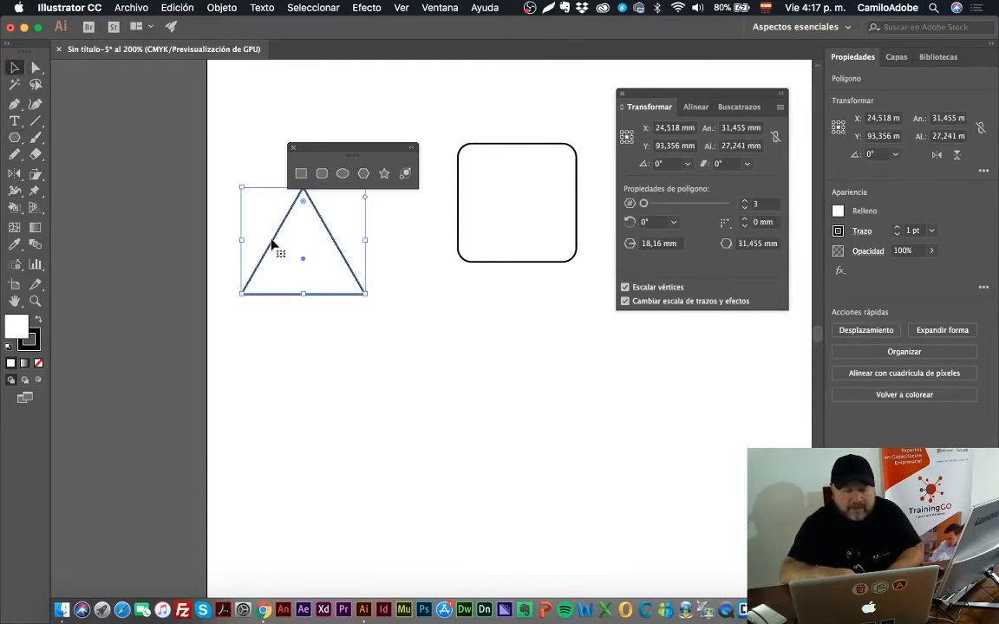
pyautogui.moveTo(274, 246); pyautogui.dragTo(302, 271)
pyautogui.click(433, 269)
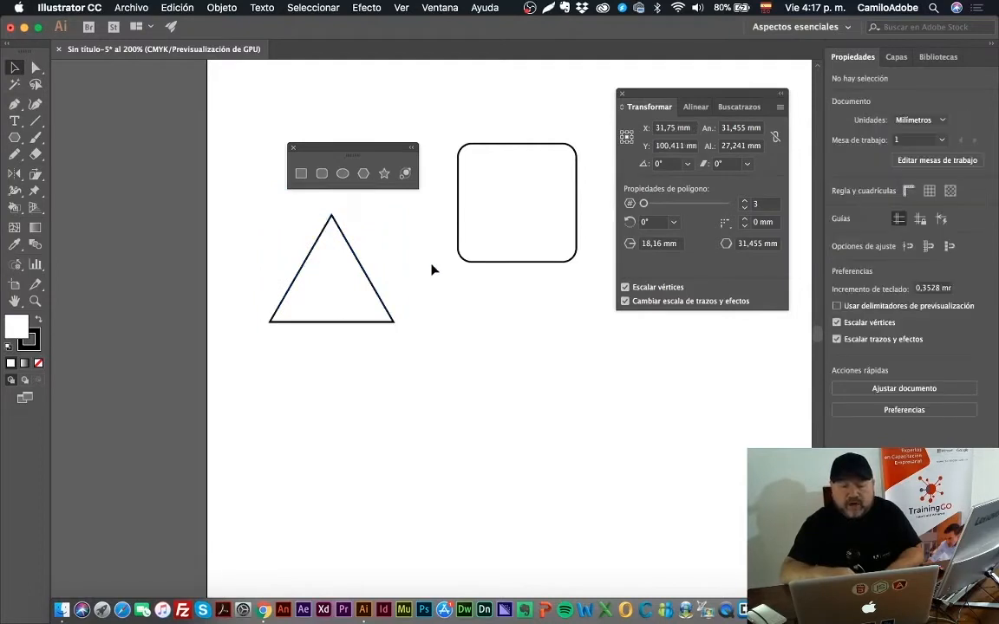
# Step: Create an 8-pointed star with radii of 17,0505 mm and 8,5253 mm below the rounded square, and delete it
pyautogui.click(384, 174)
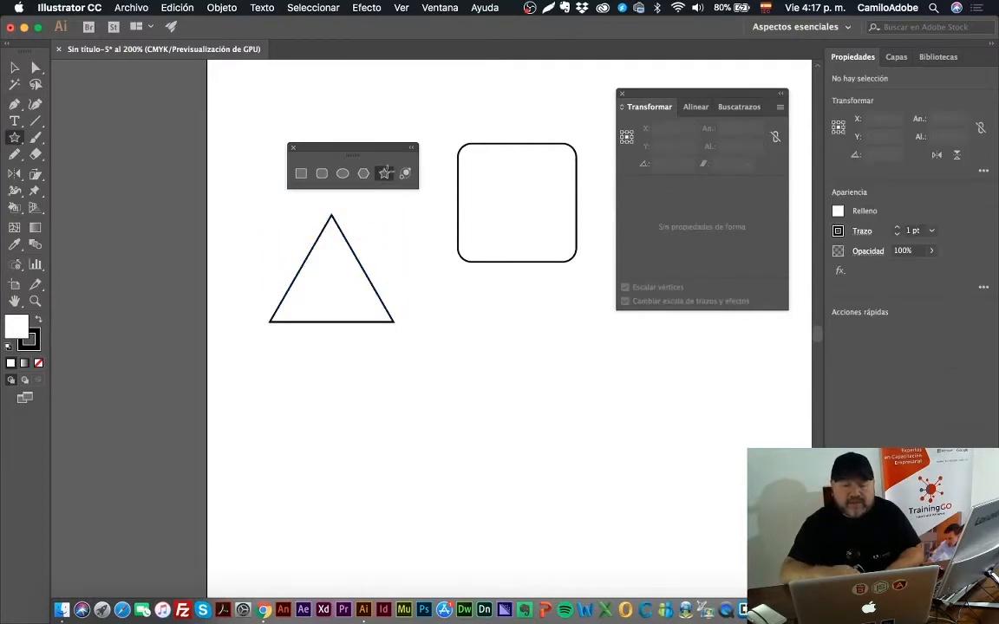
pyautogui.click(499, 335)
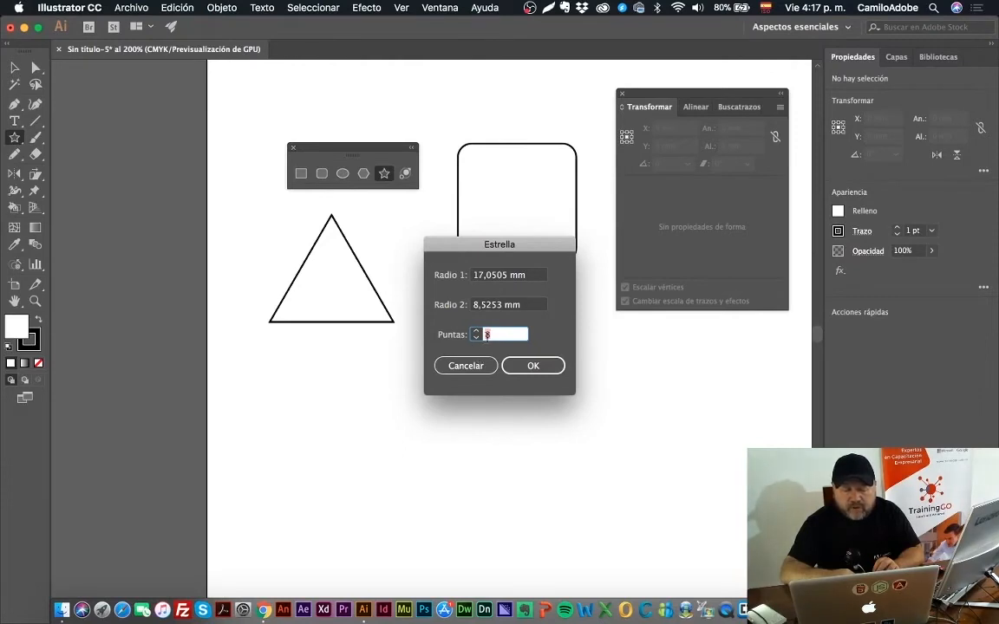
pyautogui.click(507, 365)
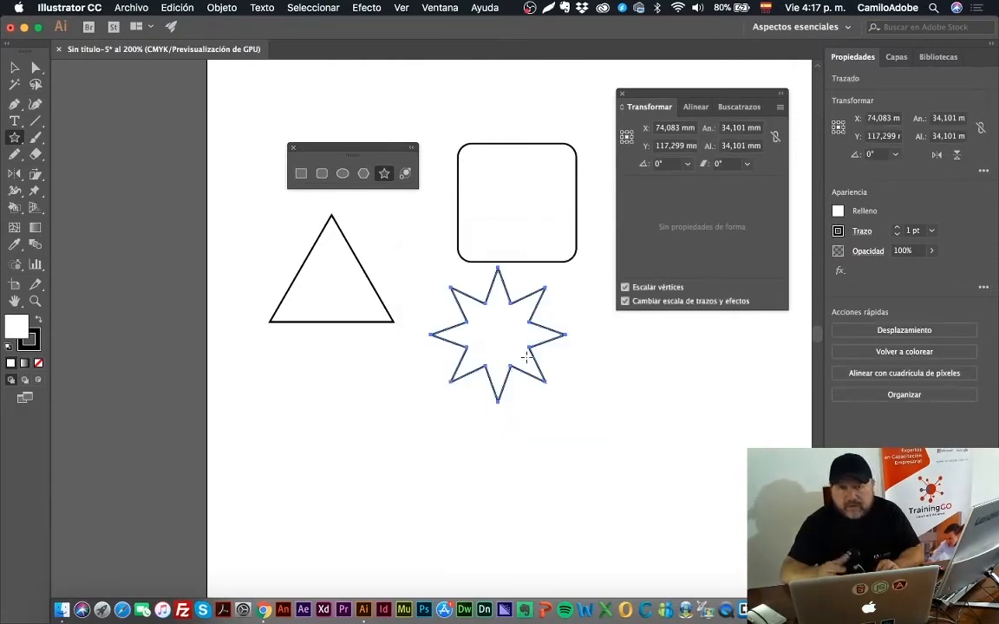
pyautogui.press('Delete')
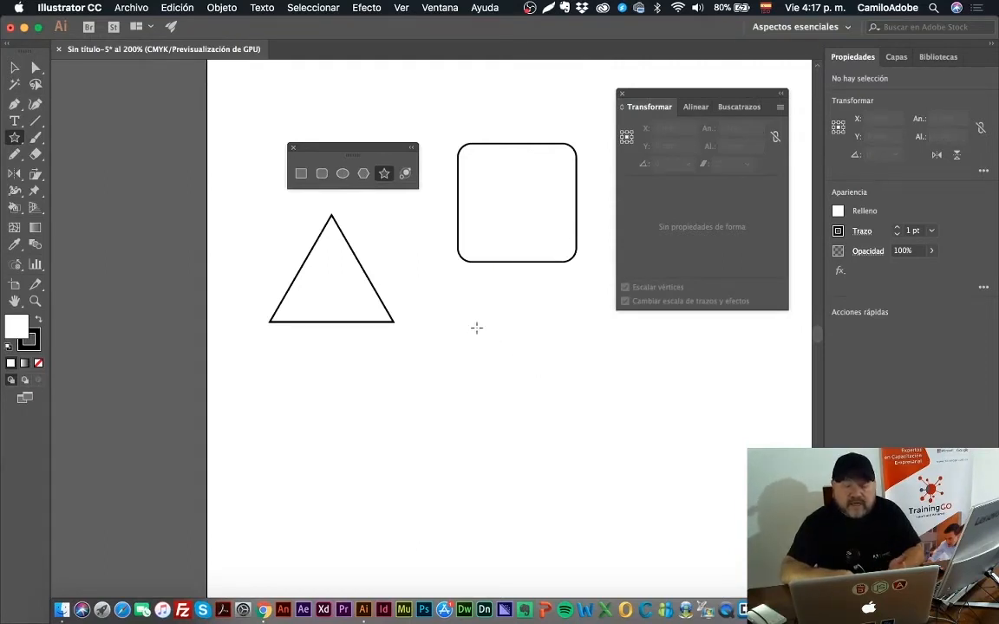
# Step: Draw a star below the rounded square, varying its points while drawing, and finish with five points about 27 mm wide
pyautogui.moveTo(476, 328); pyautogui.dragTo(515, 367)
pyautogui.press('Up')
pyautogui.press('Up')
pyautogui.press('Up')
pyautogui.press('Down')
pyautogui.press('Down')
pyautogui.press('Down')
pyautogui.press('Down')
pyautogui.press('Up')
pyautogui.press('Up')
pyautogui.press('Up')
pyautogui.press('Up')
pyautogui.press('Up')
pyautogui.press('Up')
pyautogui.press('Up')
pyautogui.press('Down')
pyautogui.press('Down')
pyautogui.press('Down')
pyautogui.press('Down')
pyautogui.press('Down')
pyautogui.press('Down')
pyautogui.press('Down')
pyautogui.press('Down')
pyautogui.press('Down')
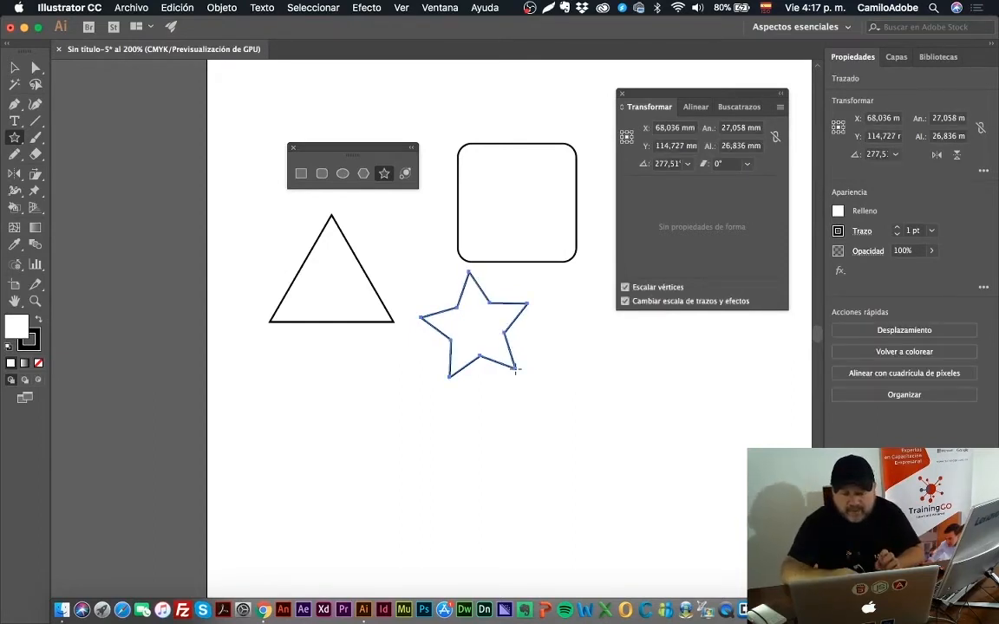
# Step: Create a five-pointed star with radius 1 of 14,3483 mm and radius 2 of 30 mm beside the small star
pyautogui.click(566, 359)
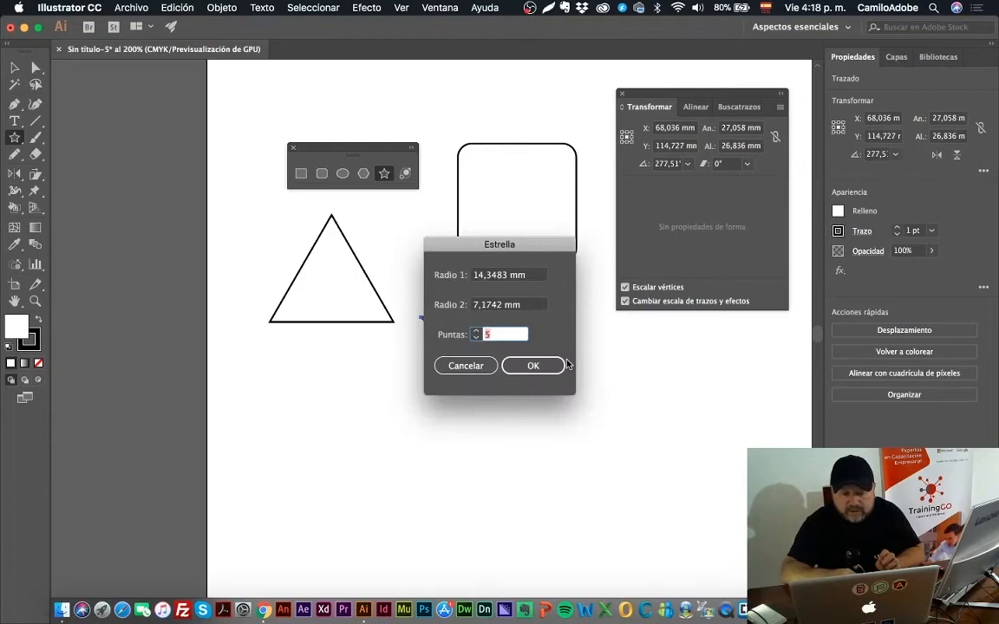
pyautogui.click(500, 306)
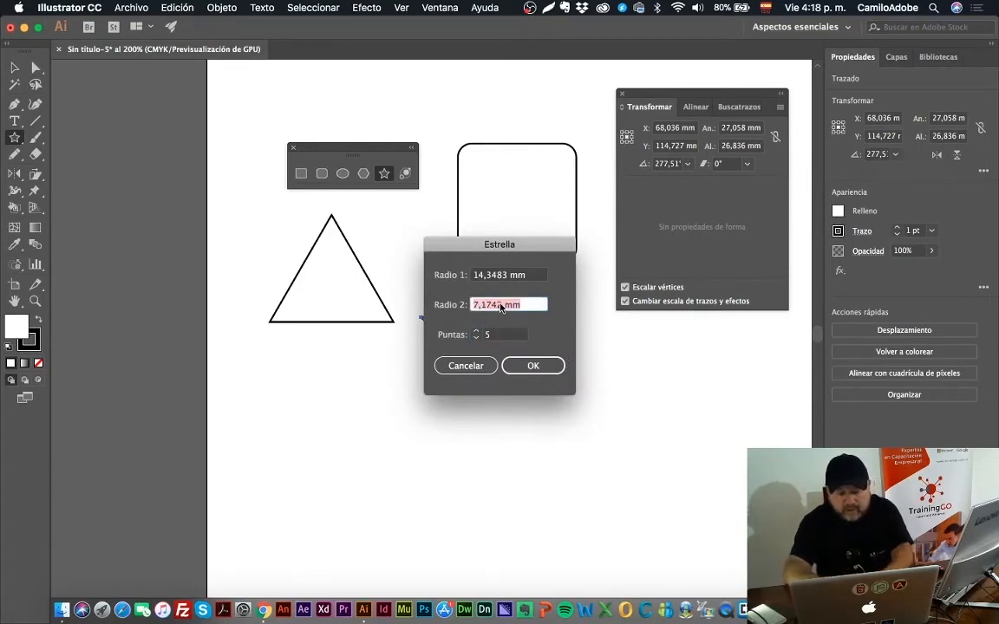
pyautogui.write('30')
pyautogui.press('Return')
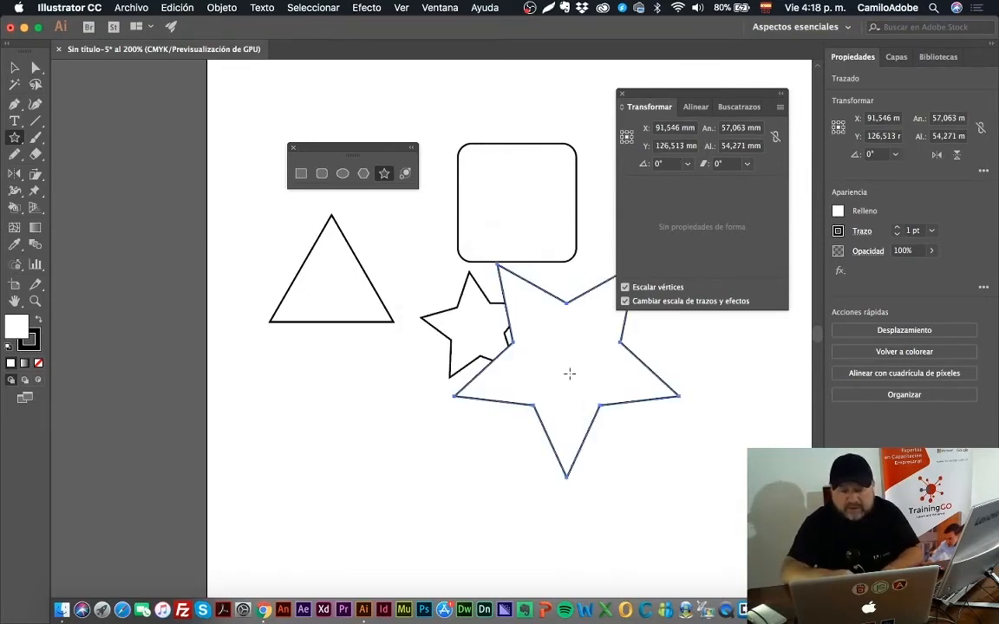
# Step: Create another five-pointed star below the triangle with radius 1 of 20 mm and radius 2 of 30 mm
pyautogui.click(382, 399)
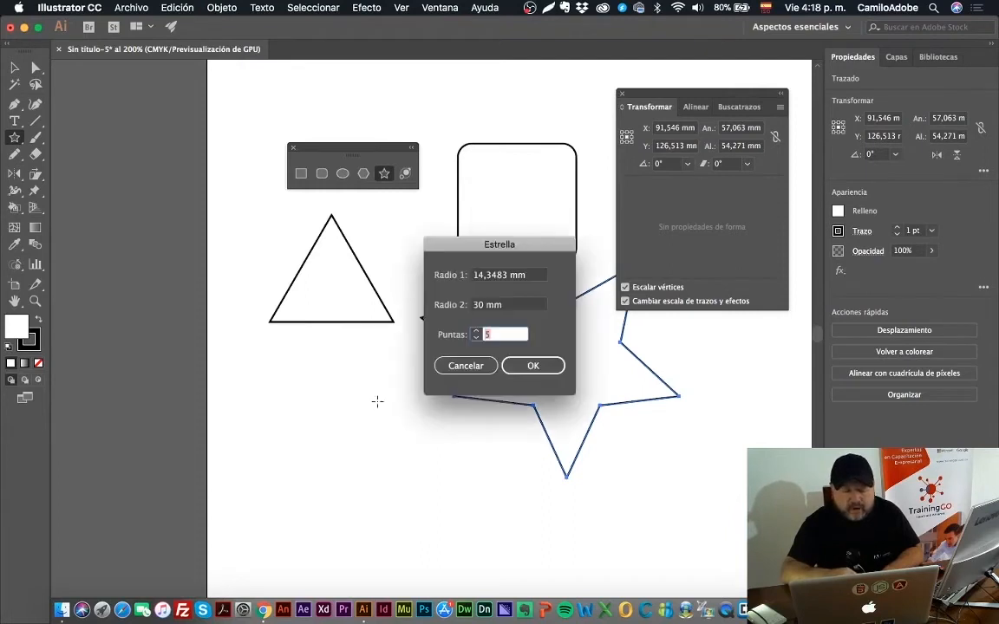
pyautogui.doubleClick(517, 278)
pyautogui.tripleClick(519, 277)
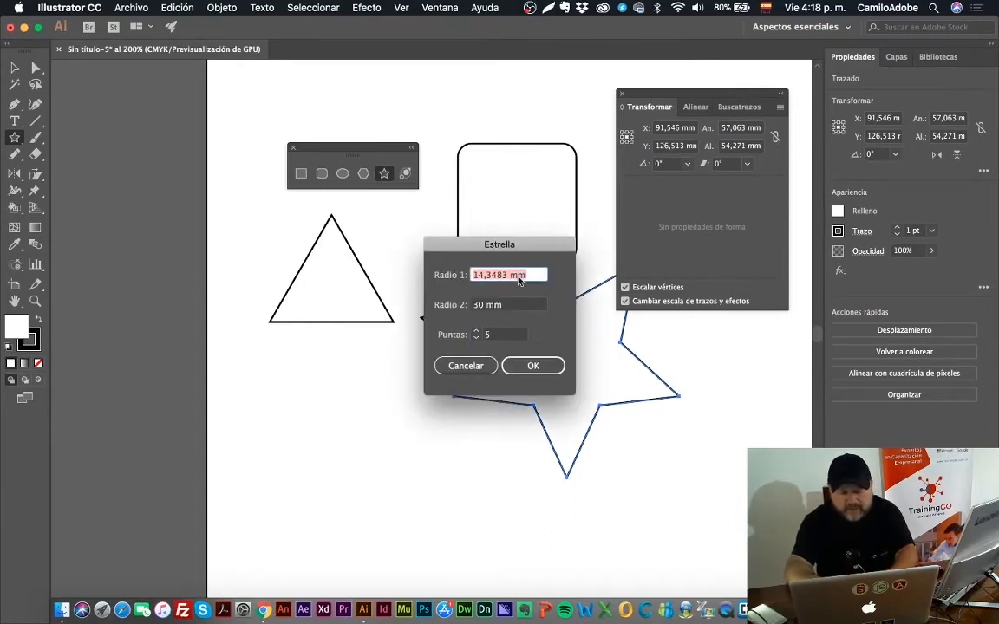
pyautogui.write('20')
pyautogui.press('Return')
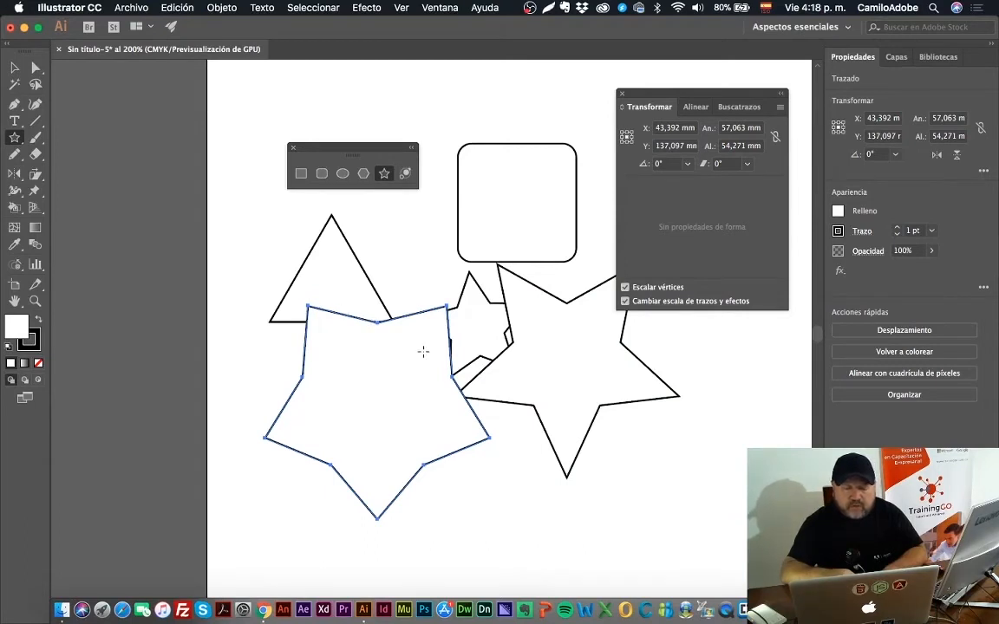
# Step: Create a five-pointed star with radius 1 of 40 mm and radius 2 of 30 mm between the triangle and rounded square
pyautogui.click(414, 266)
pyautogui.click(535, 275)
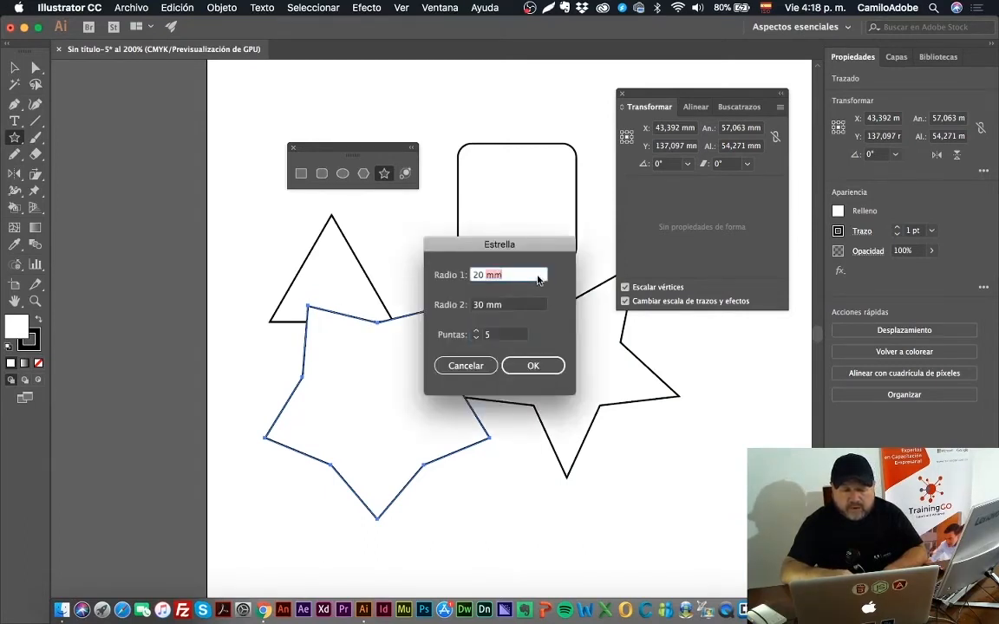
pyautogui.write('40')
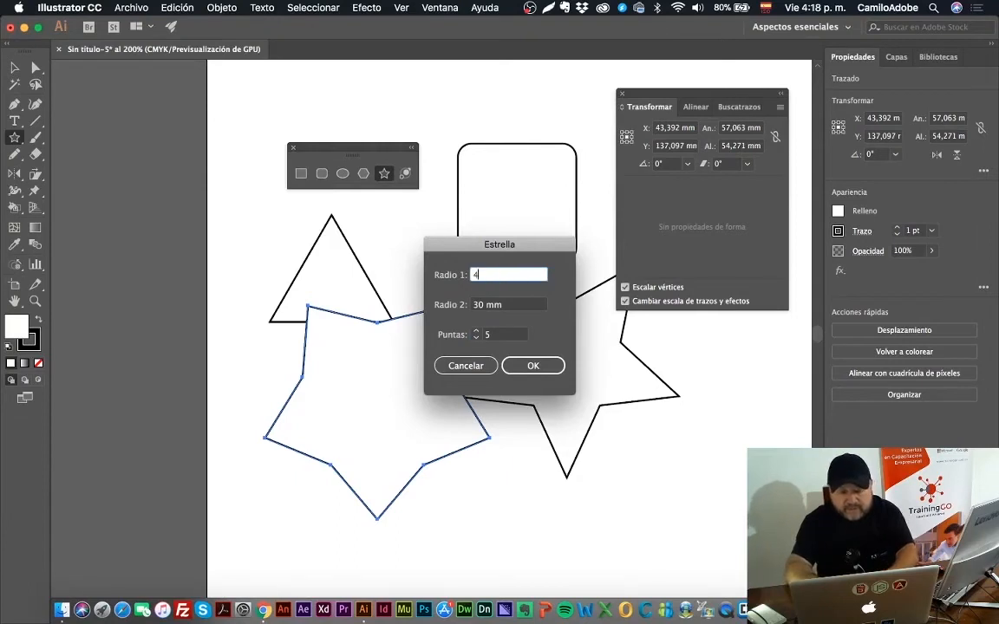
pyautogui.press('Tab')
pyautogui.press('Return')
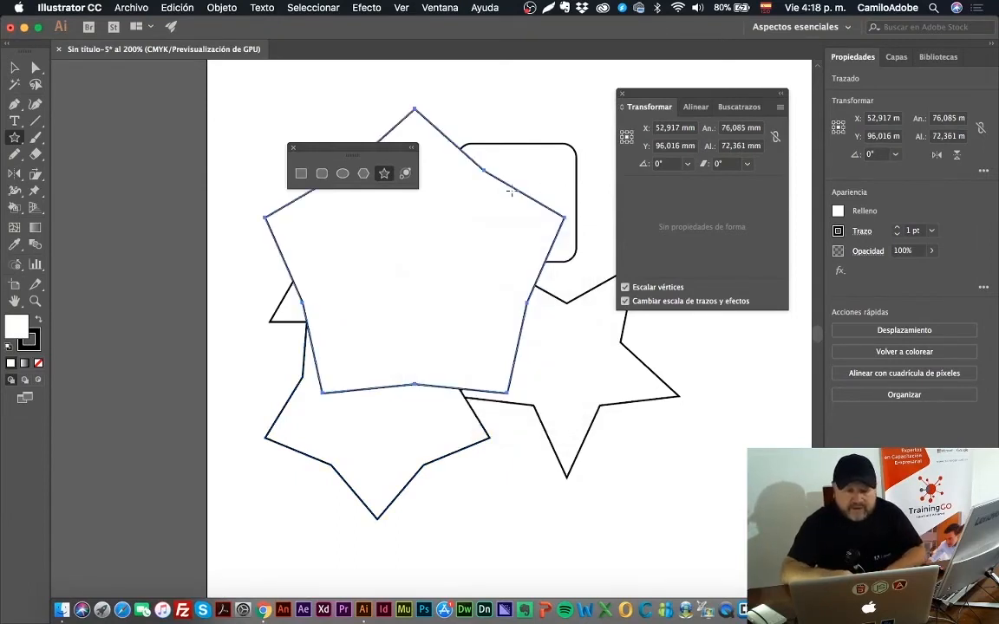
# Step: Create a five-pointed star below the other shapes with radius 1 of 40 mm and radius 2 of 20 mm
pyautogui.click(518, 501)
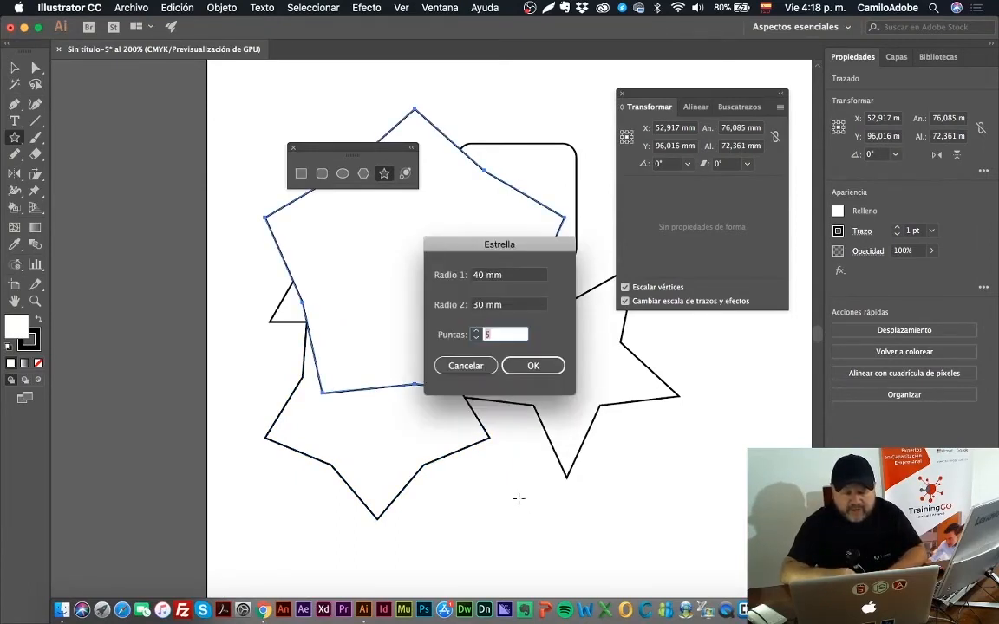
pyautogui.click(511, 307)
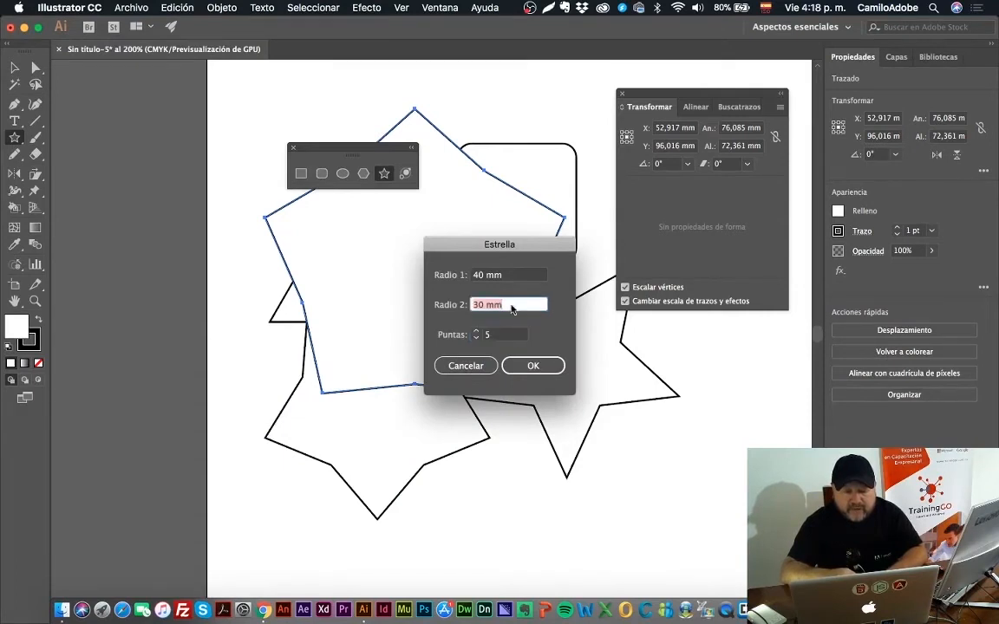
pyautogui.write('20')
pyautogui.press('Return')
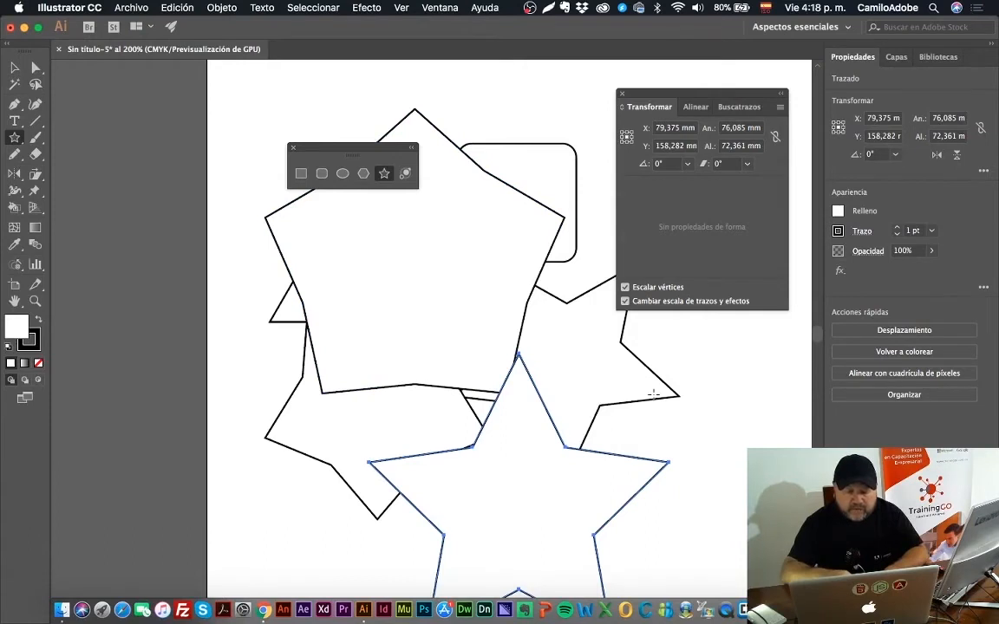
# Step: Create a sharper five-pointed star with radius 1 of 40 mm and radius 2 of 10 mm
pyautogui.click(662, 361)
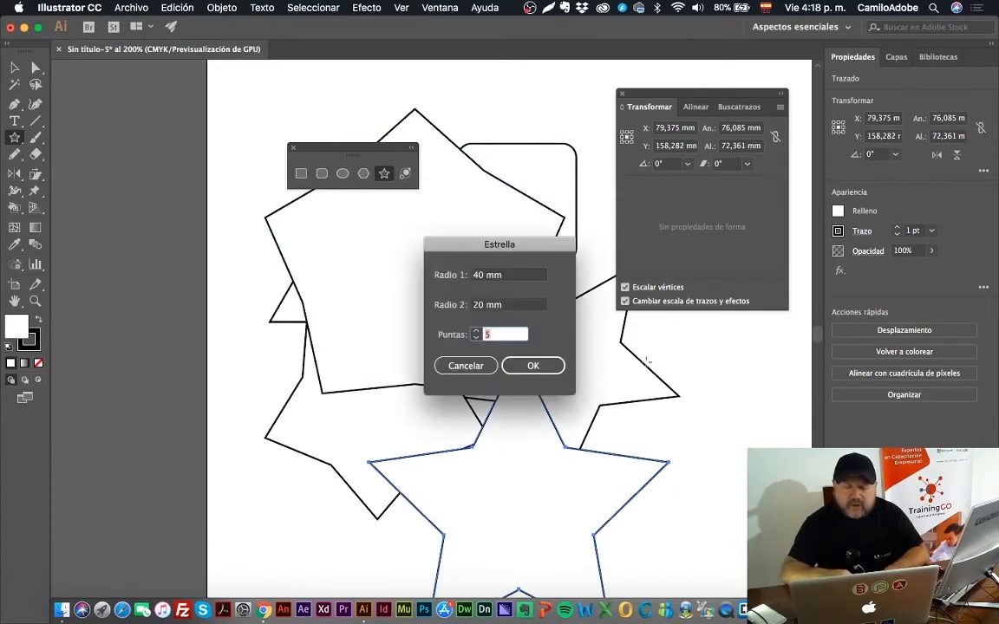
pyautogui.click(501, 305)
pyautogui.write('10')
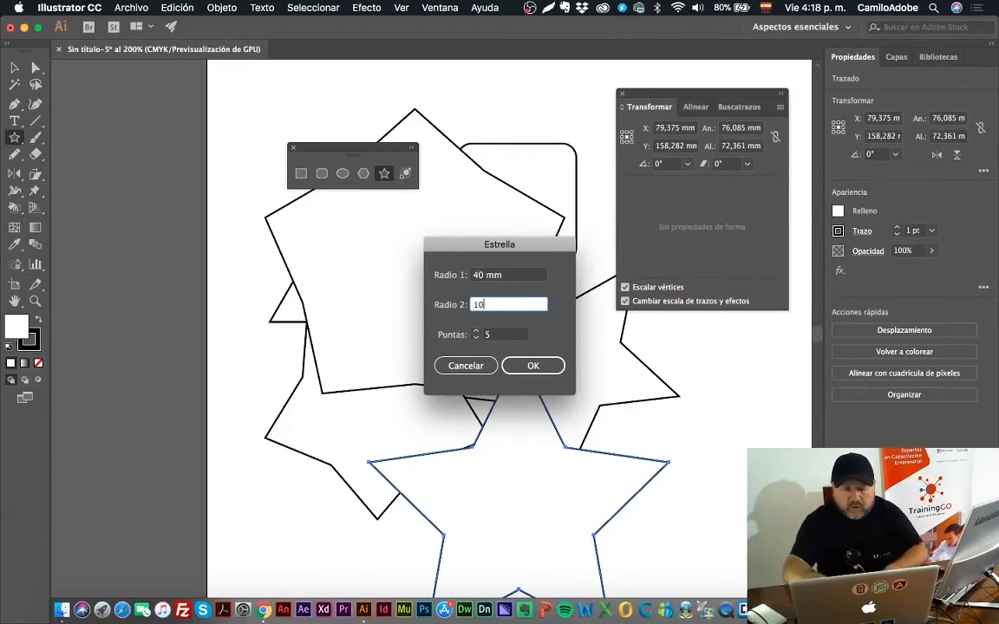
pyautogui.click(532, 366)
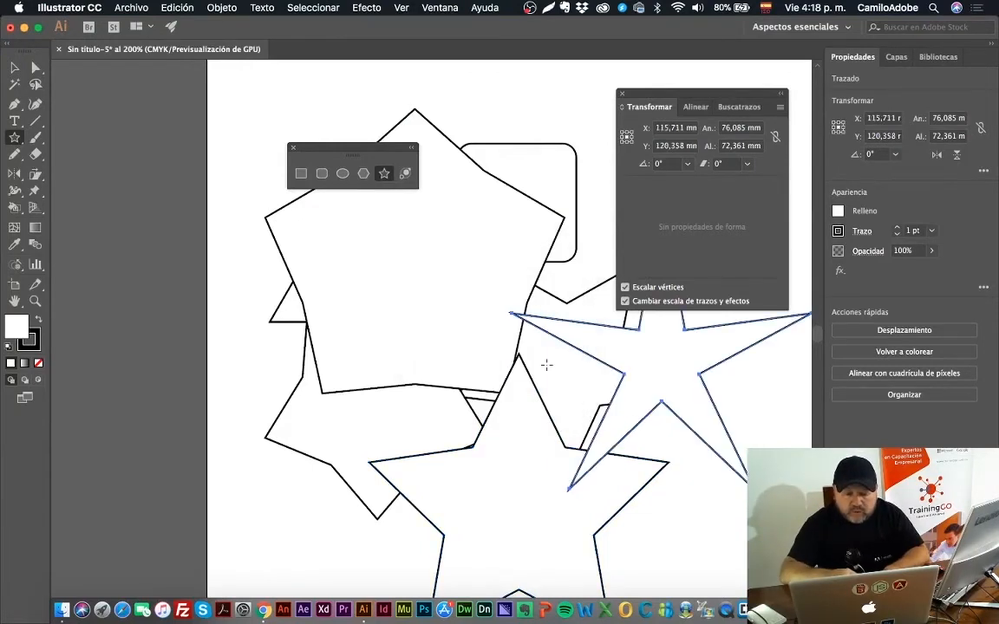
# Step: Draw a star about 41 mm across above the sharp star, increasing it to 12 points while drawing
pyautogui.hscroll(3, 676, 371)
pyautogui.scroll(2, 676, 371)
pyautogui.hscroll(-1, 675, 371)
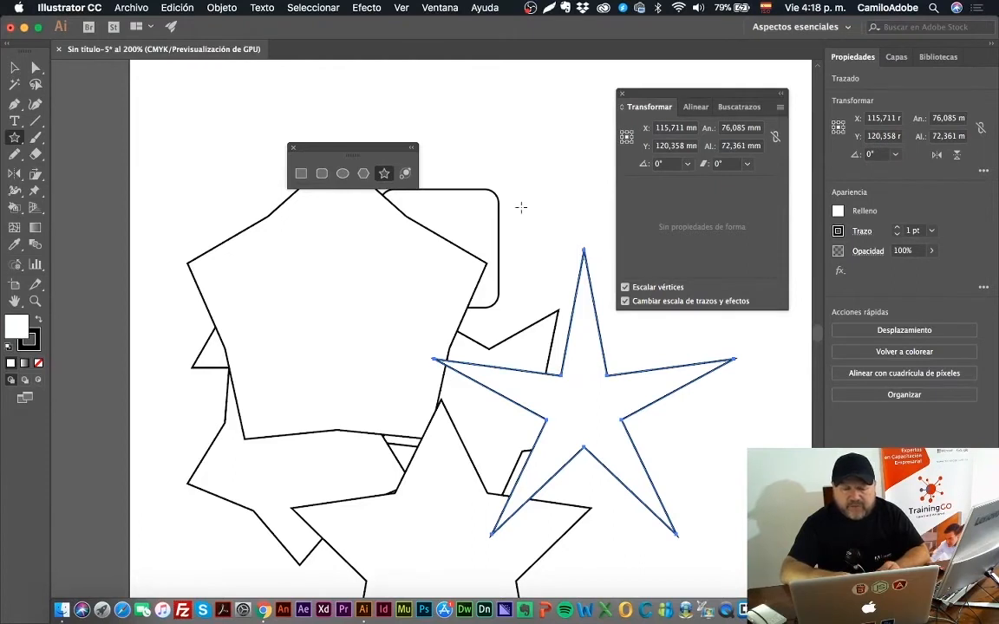
pyautogui.moveTo(520, 207); pyautogui.dragTo(561, 276)
pyautogui.press('Up')
pyautogui.press('Up')
pyautogui.press('Up')
pyautogui.press('Up')
pyautogui.press('Up')
pyautogui.press('Up')
pyautogui.press('Up')
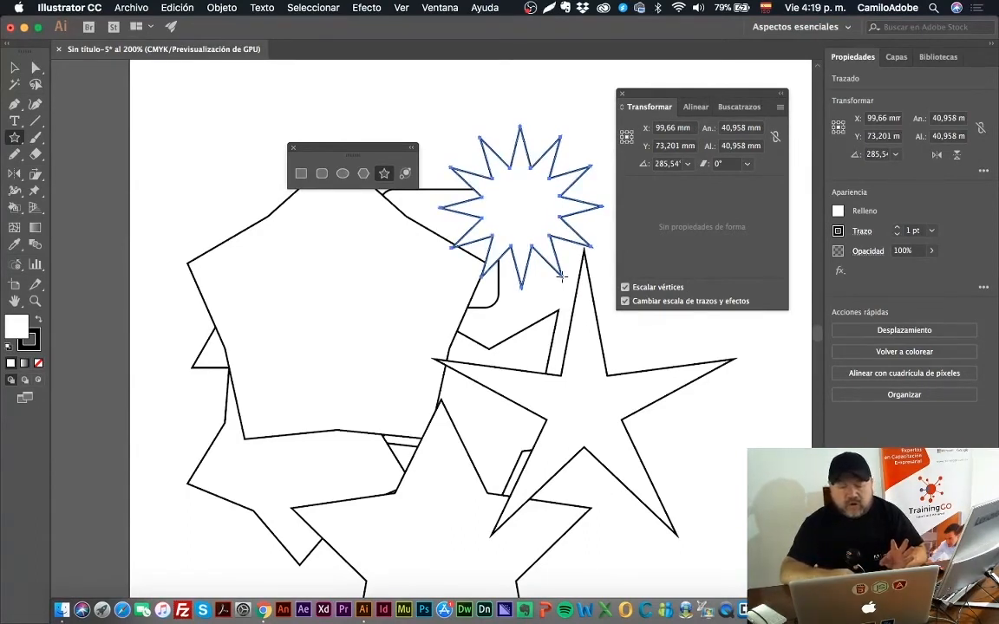
# Step: Create a 12-point star with radius 1 of 20.4801 mm and radius 2 of 10.2401 mm above the existing 12-point star
pyautogui.click(475, 123)
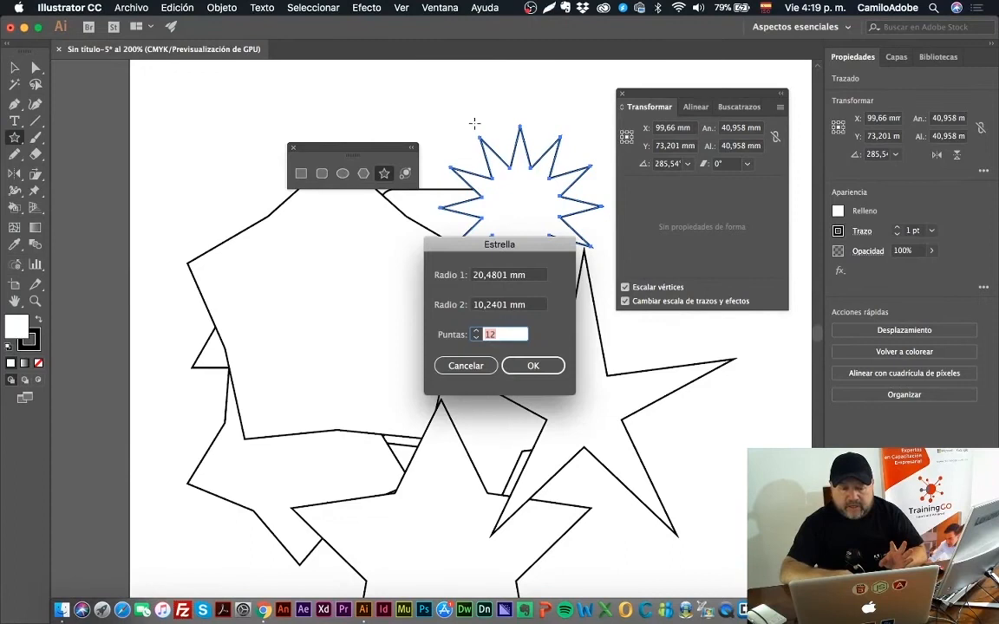
pyautogui.click(531, 363)
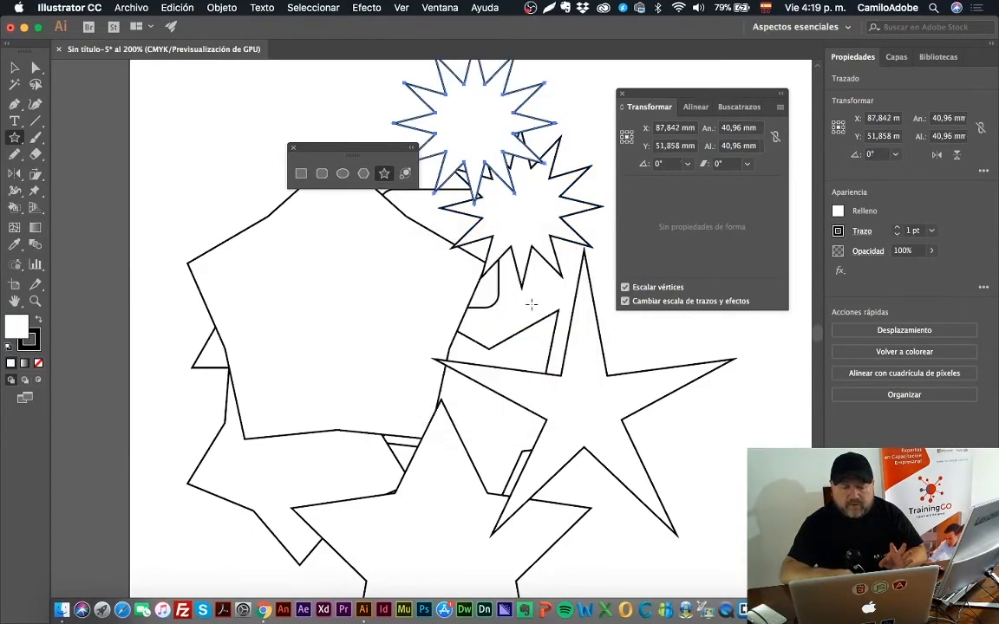
# Step: Delete all the stars, polygons and other shapes from the artboard
pyautogui.press('z')
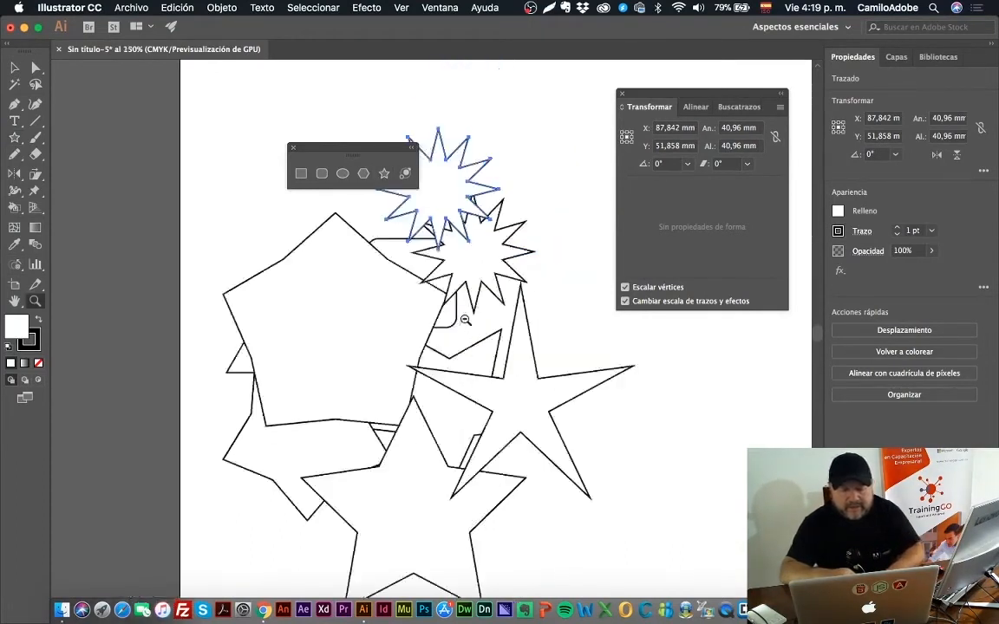
pyautogui.keyDown('alt'); pyautogui.click(418, 285); pyautogui.keyUp('alt')
pyautogui.click(15, 67)
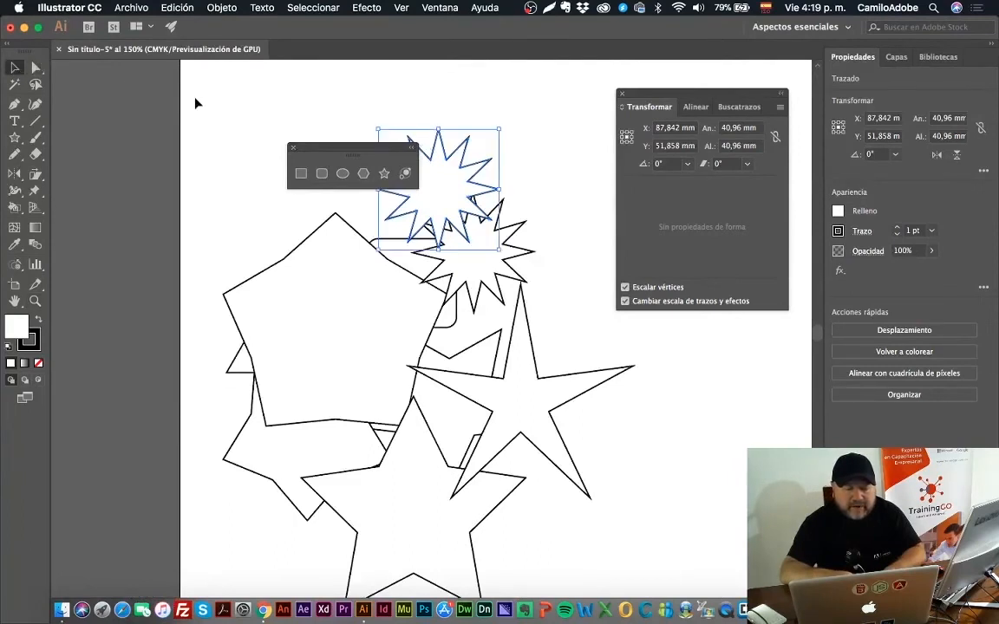
pyautogui.moveTo(198, 107); pyautogui.dragTo(678, 508)
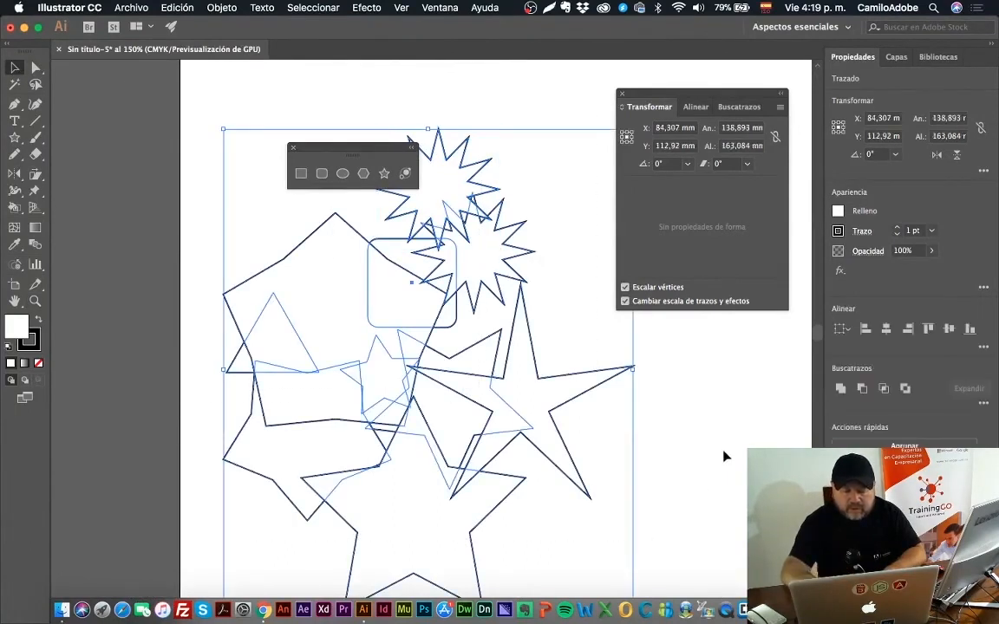
pyautogui.press('Delete')
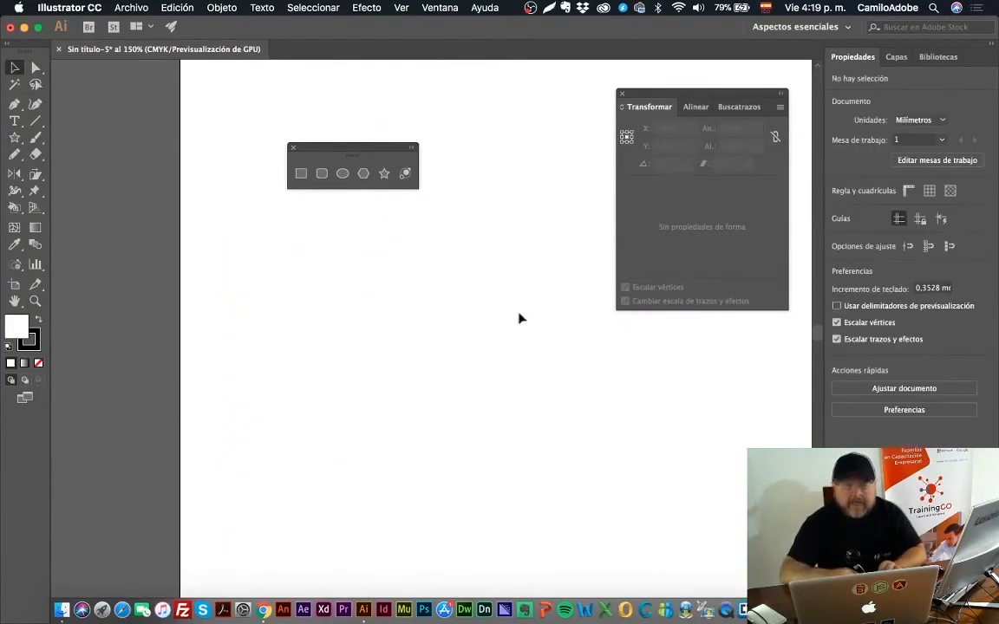
# Step: Draw a rectangle about 107 by 76 mm on the empty artboard and swap its fill and stroke colors to make it solid black
pyautogui.click(405, 174)
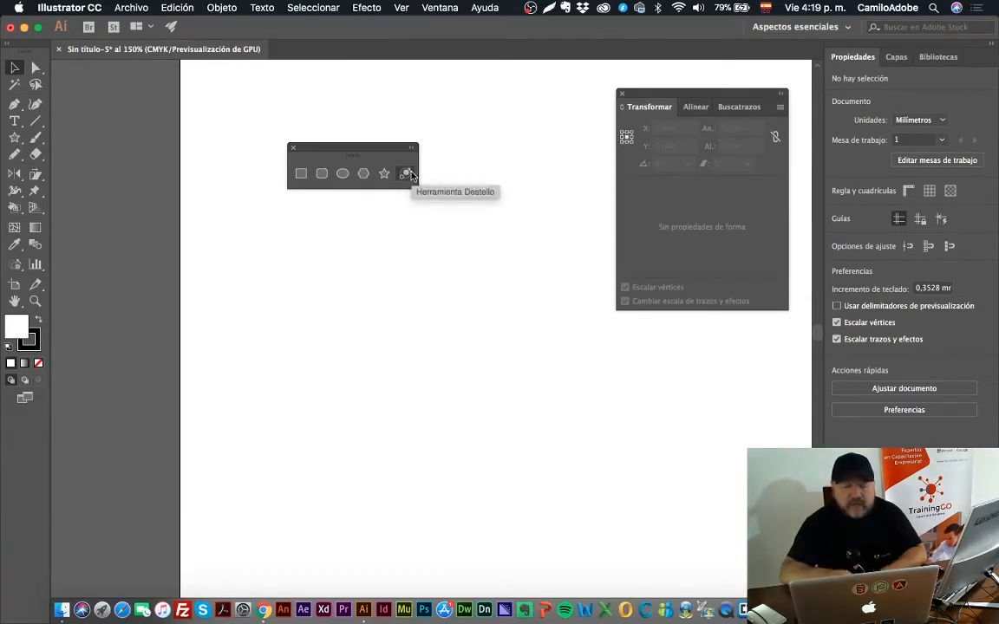
pyautogui.click(407, 174)
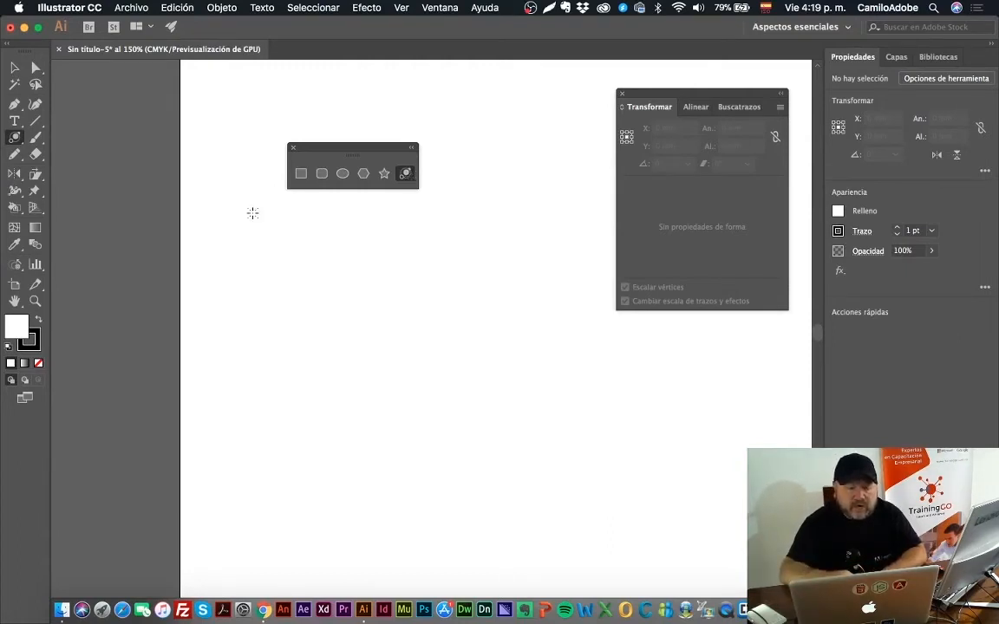
pyautogui.click(14, 69)
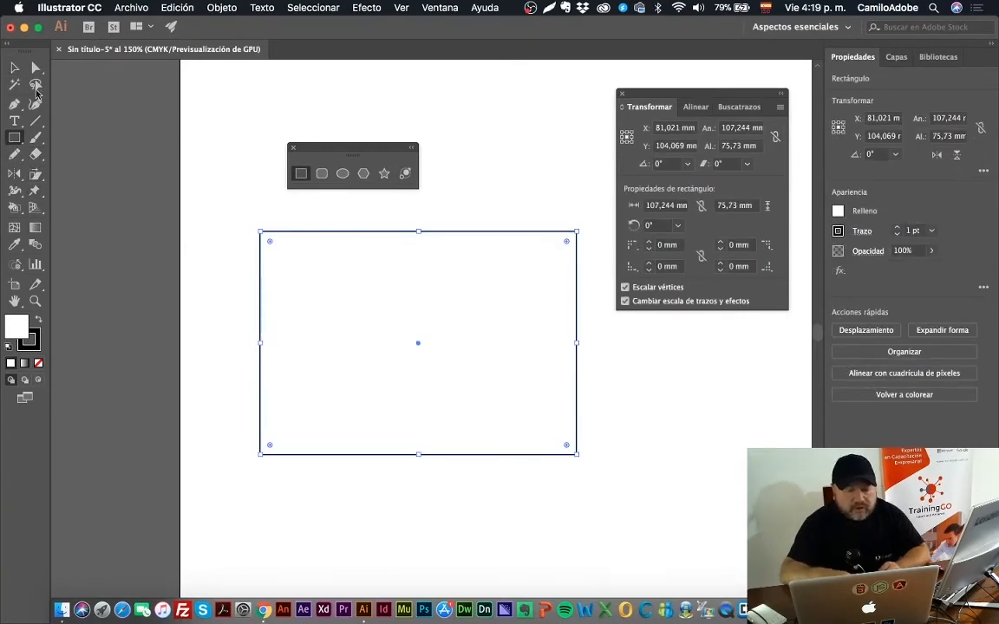
pyautogui.click(14, 67)
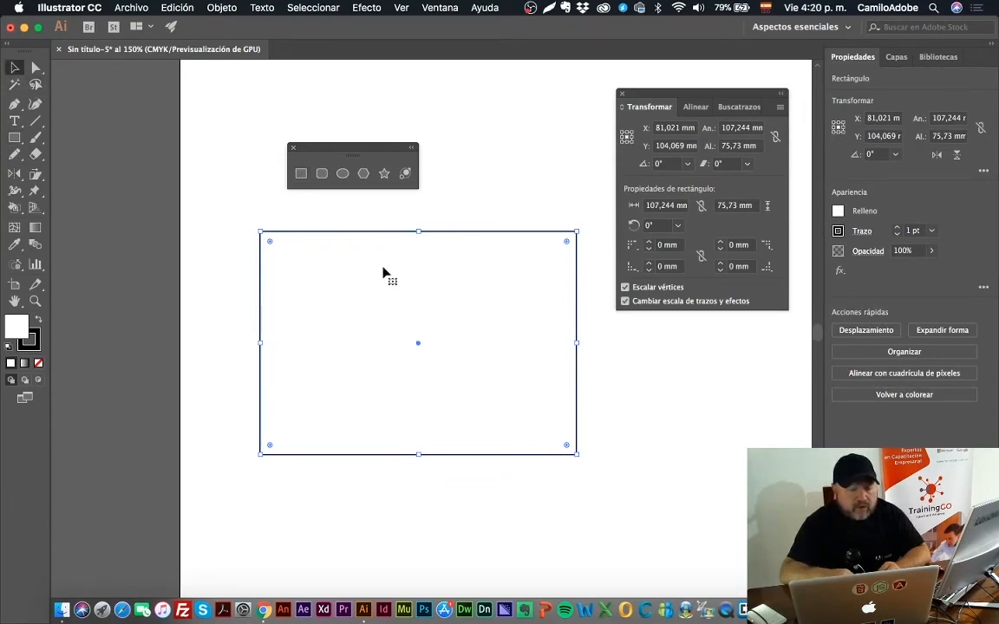
pyautogui.click(39, 320)
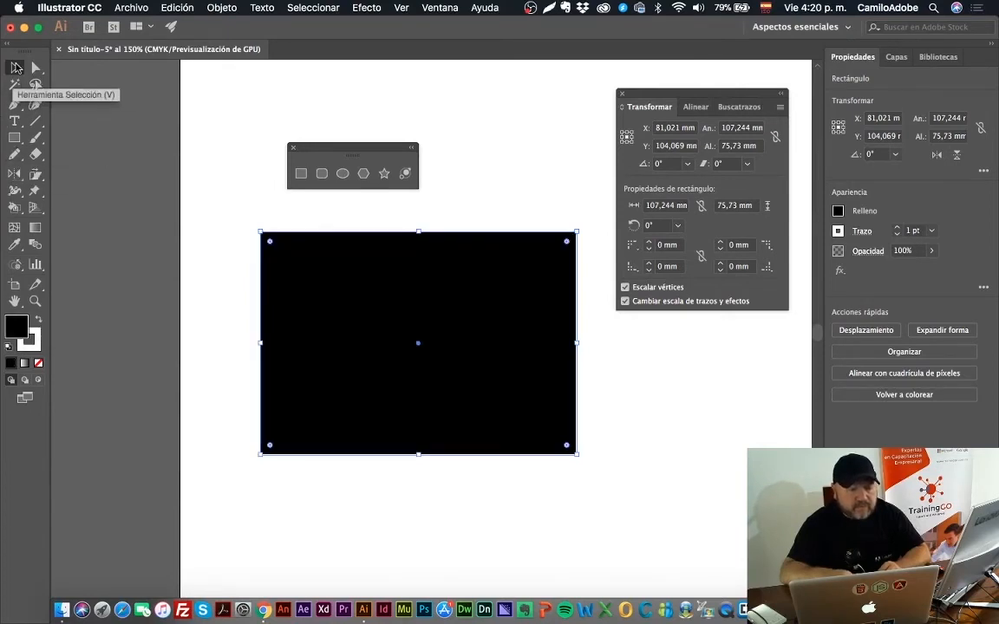
# Step: Enlarge the black rectangle upward, sideways and downward to about 138 by 135 mm
pyautogui.click(162, 232)
pyautogui.click(377, 297)
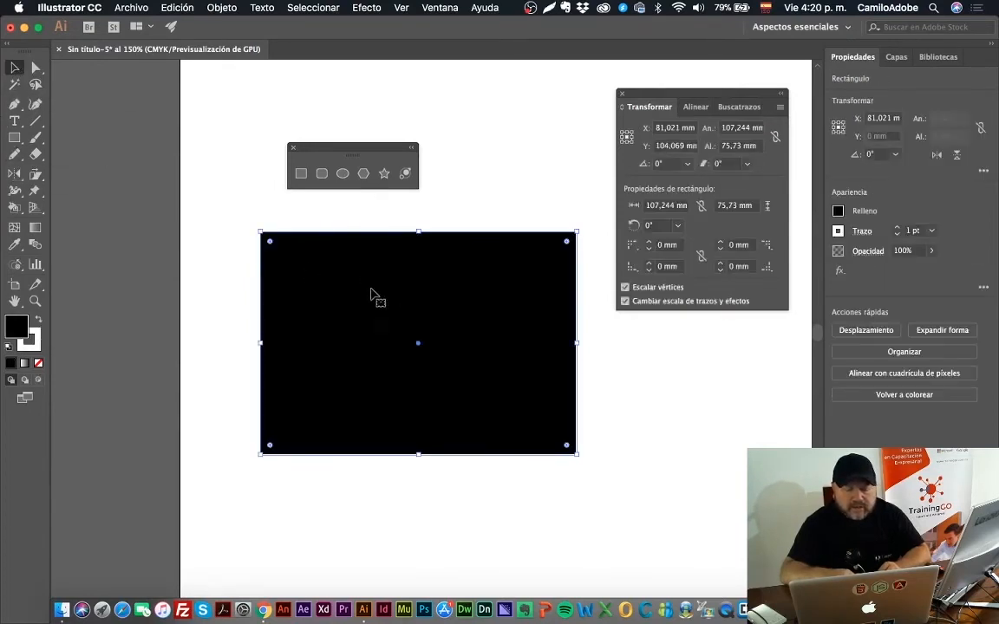
pyautogui.moveTo(366, 269)
pyautogui.mouseDown()
pyautogui.moveTo(356, 278)
pyautogui.moveTo(363, 273)
pyautogui.mouseUp()
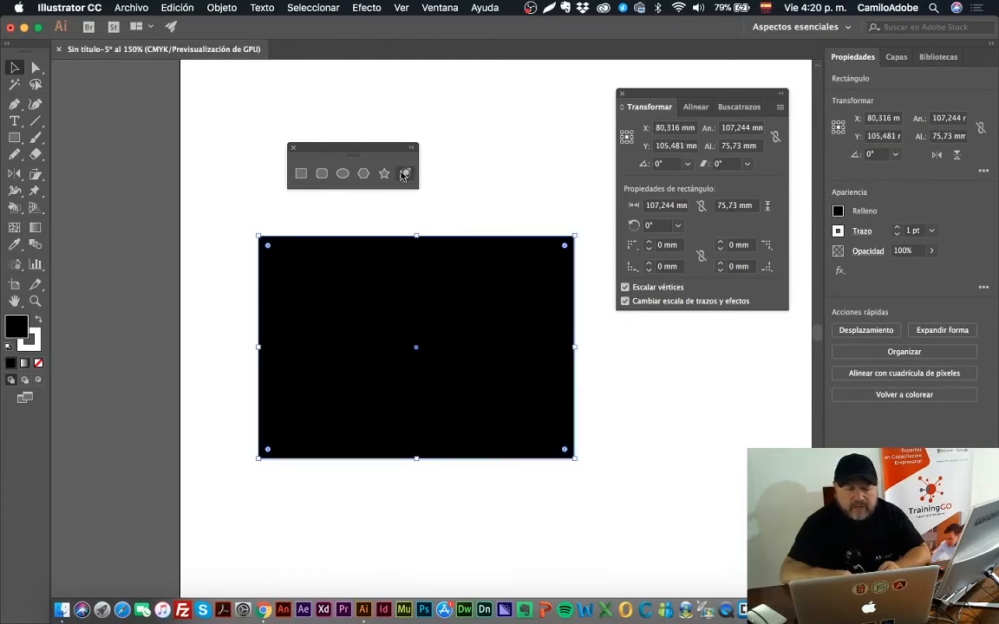
pyautogui.moveTo(417, 235); pyautogui.dragTo(417, 91)
pyautogui.moveTo(576, 274); pyautogui.dragTo(666, 274)
pyautogui.moveTo(461, 460); pyautogui.dragTo(461, 486)
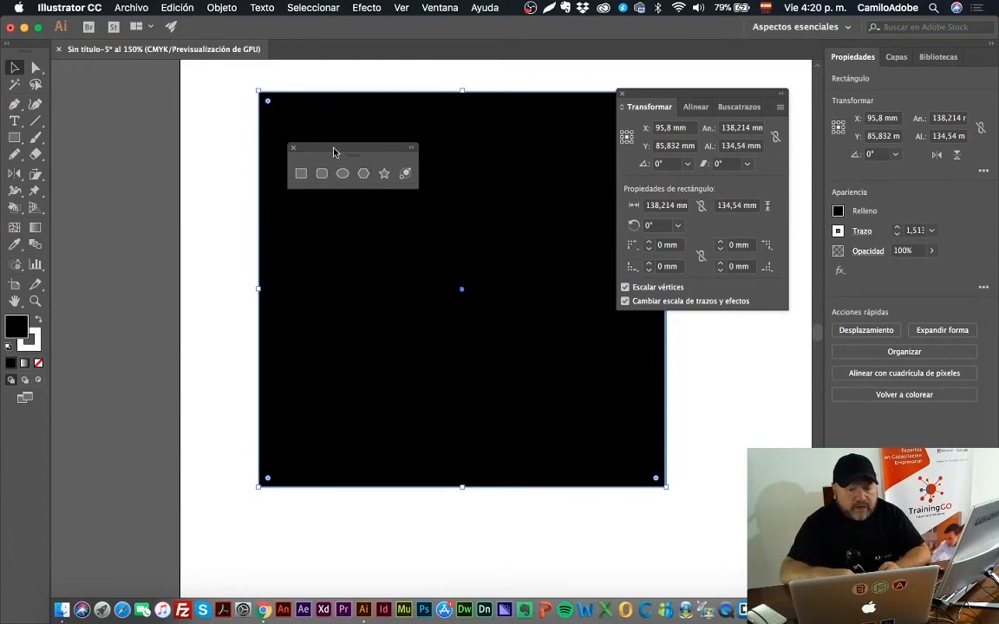
# Step: Move the floating set of shape tools off the black rectangle and deselect the rectangle
pyautogui.moveTo(335, 149); pyautogui.dragTo(153, 123)
pyautogui.click(226, 148)
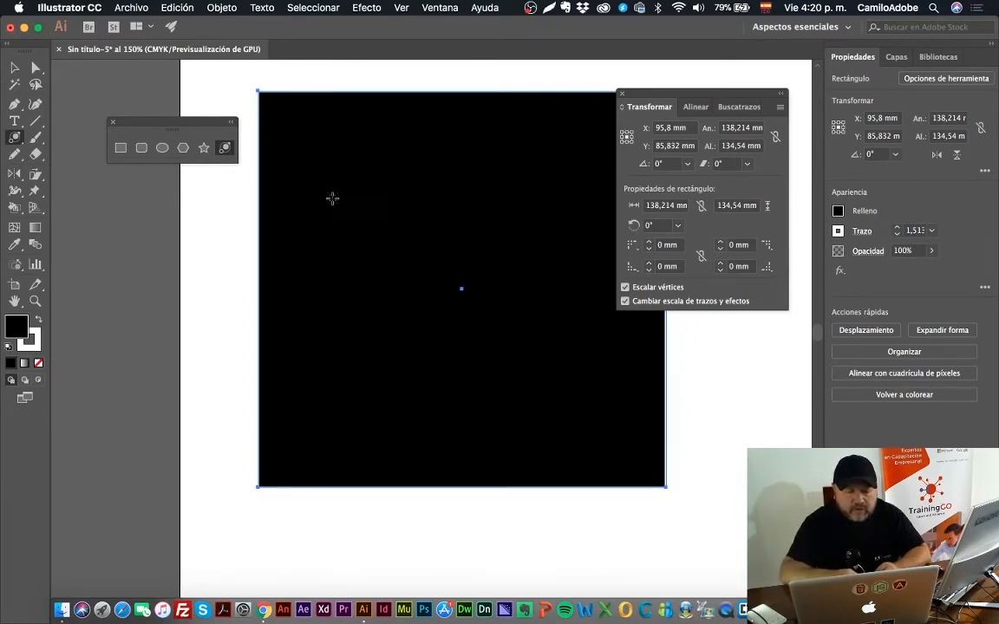
pyautogui.click(14, 67)
pyautogui.click(108, 218)
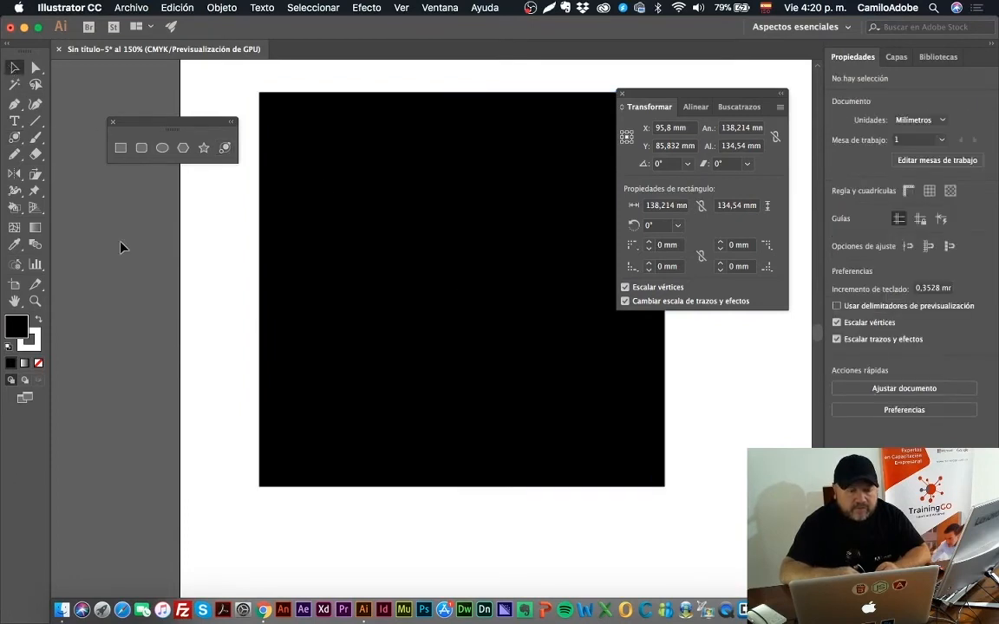
# Step: Draw a flare with its center near the black rectangle's upper-left corner and its rings ending near the lower-right corner, and deselect it
pyautogui.click(223, 147)
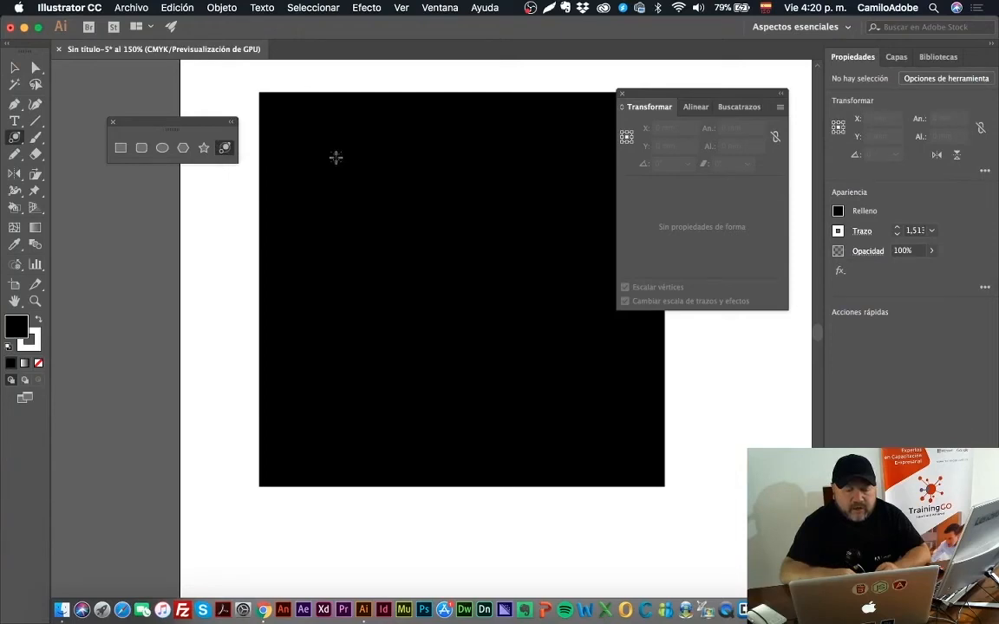
pyautogui.moveTo(328, 153); pyautogui.dragTo(361, 187)
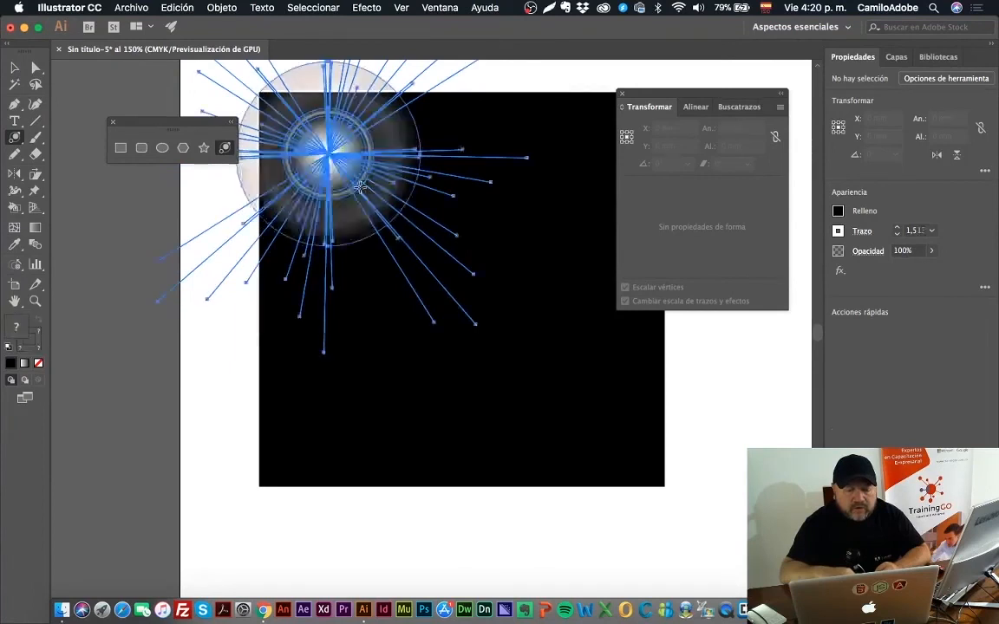
pyautogui.click(574, 410)
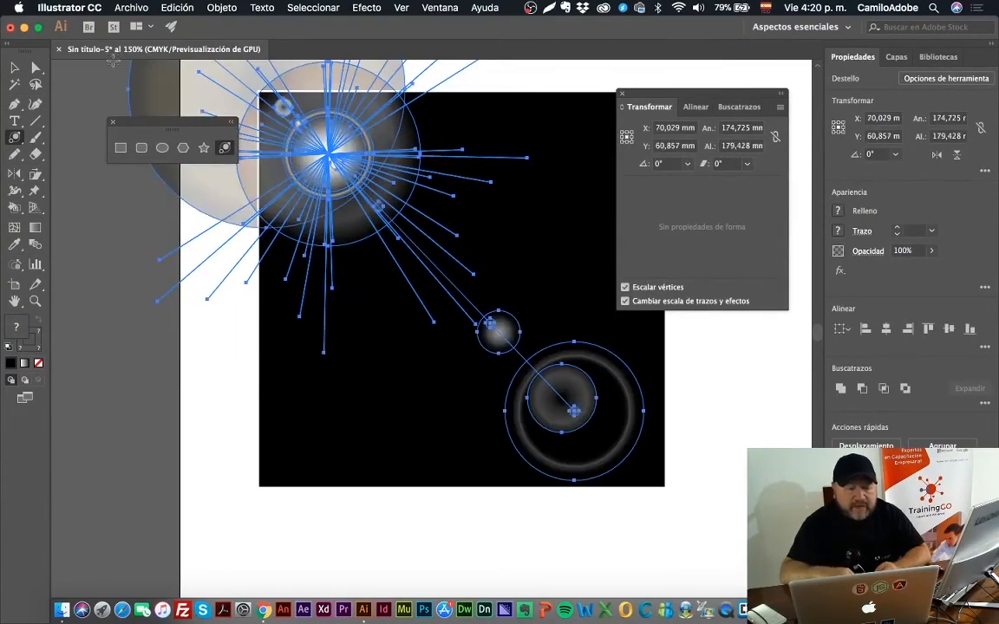
pyautogui.click(15, 67)
pyautogui.click(113, 285)
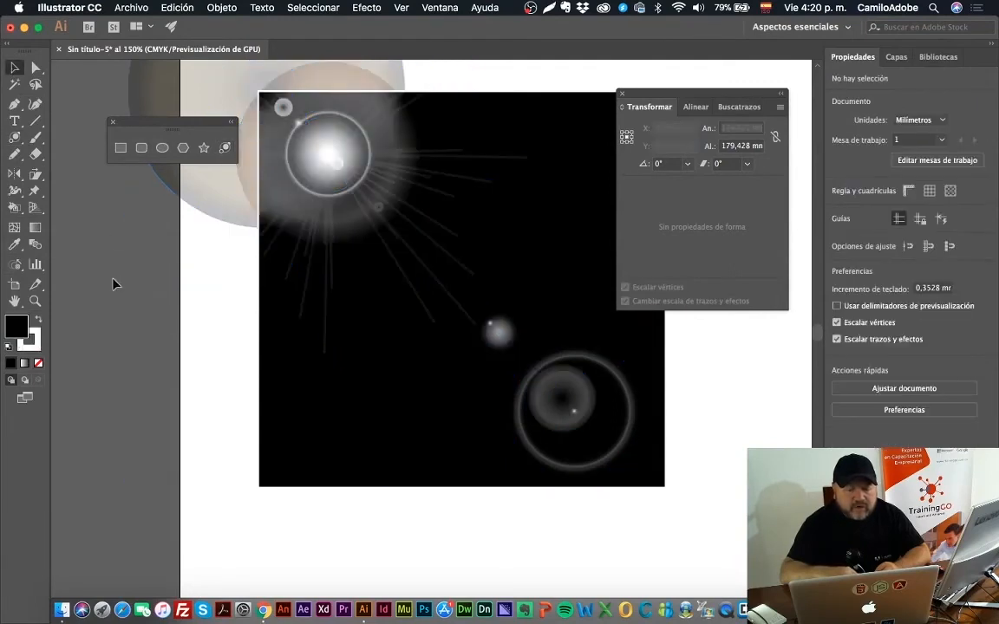
# Step: Move the flare diagonally down and to the right over the black rectangle
pyautogui.moveTo(314, 175); pyautogui.dragTo(390, 242)
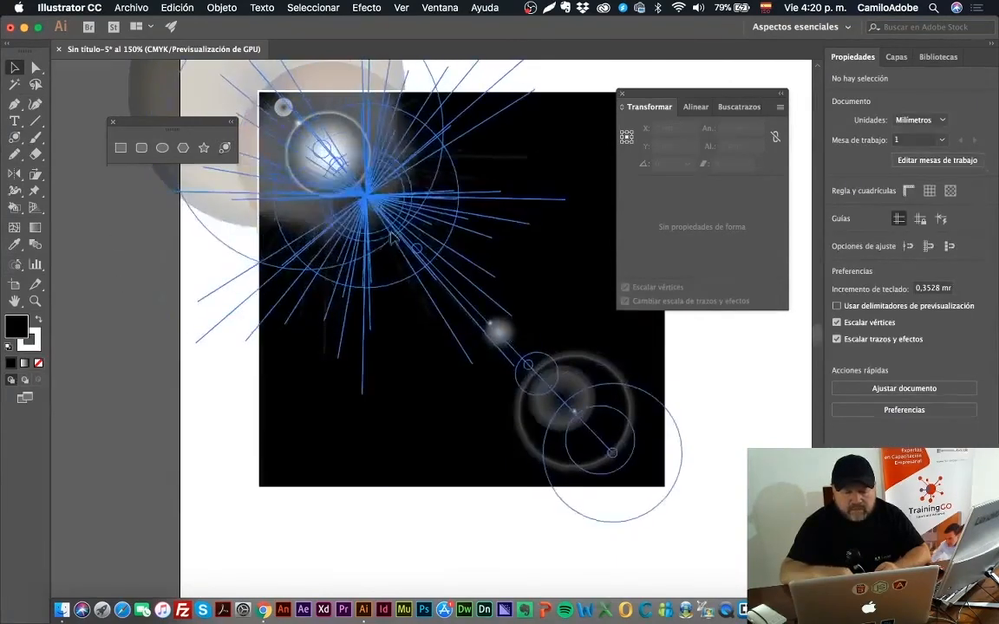
pyautogui.click(733, 516)
pyautogui.click(612, 458)
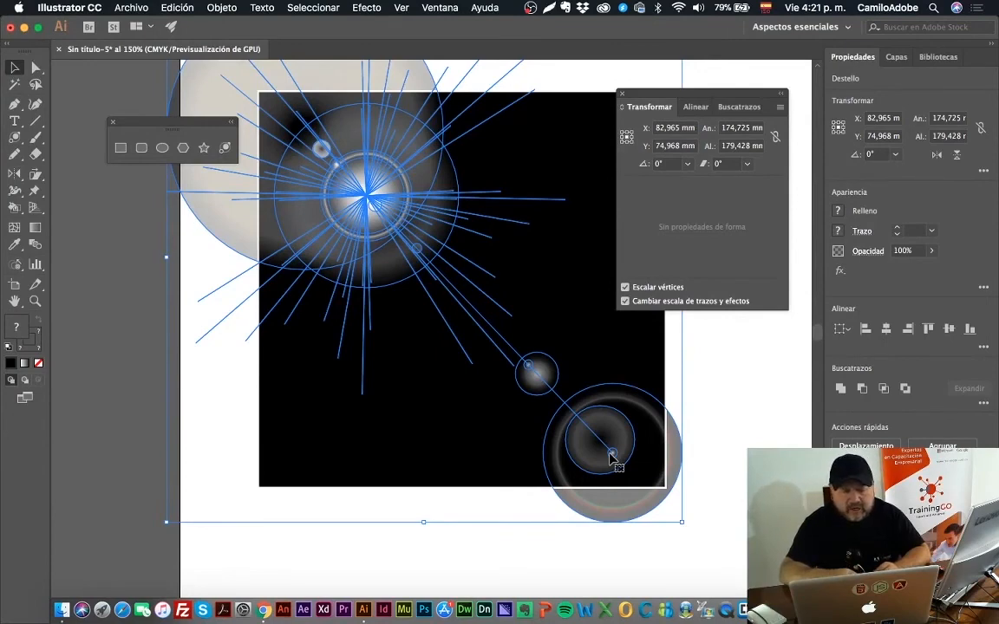
# Step: Delete the flare together with the black rectangle
pyautogui.moveTo(714, 366); pyautogui.dragTo(338, 218)
pyautogui.press('Delete')
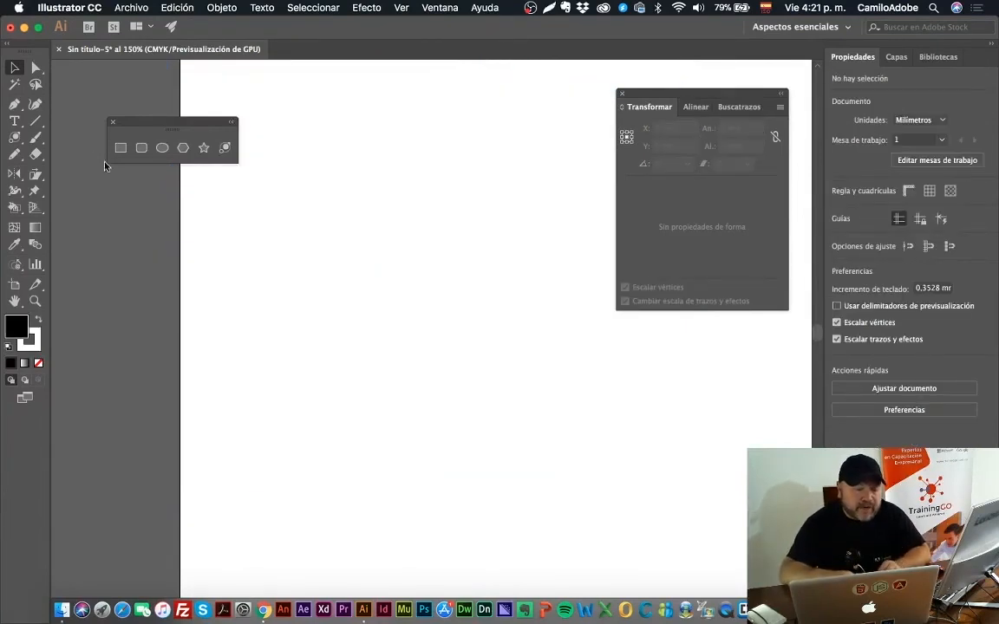
# Step: Draw a diagonal line about 34 mm long and an arc about 18 by 17 mm above it
pyautogui.click(36, 120)
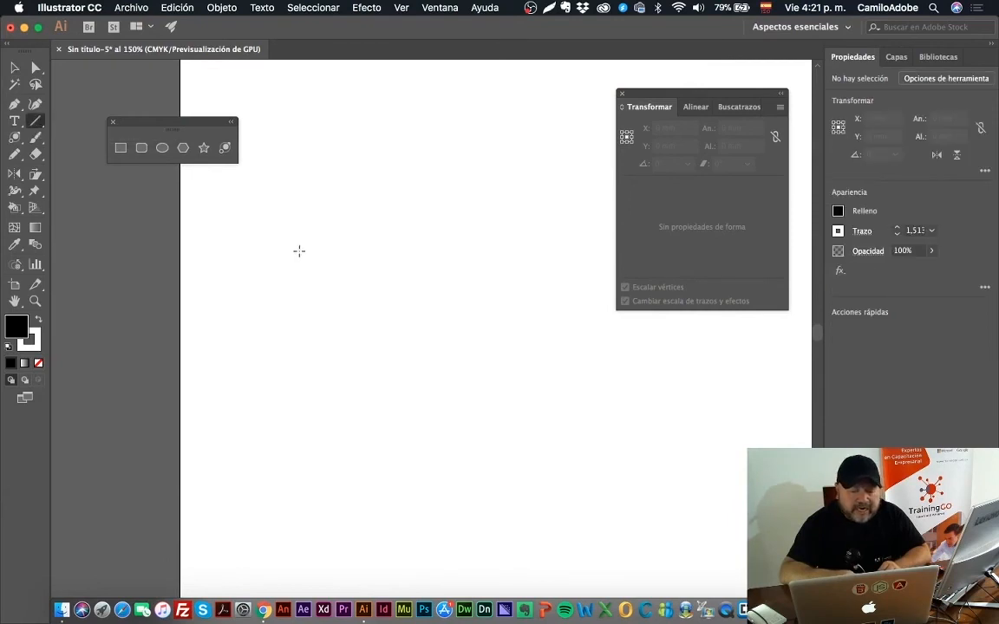
pyautogui.moveTo(299, 252); pyautogui.dragTo(368, 179)
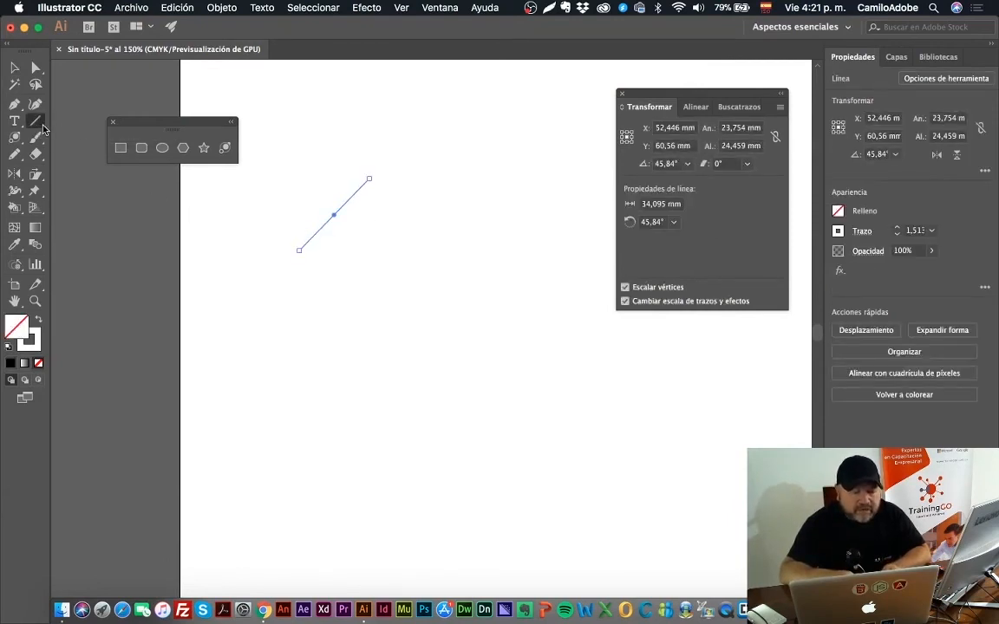
pyautogui.moveTo(42, 125); pyautogui.dragTo(76, 137)
pyautogui.moveTo(294, 129); pyautogui.dragTo(347, 179)
# Step: Apply the default white fill and 1 pt black stroke to the line and the arc, and deselect them
pyautogui.click(16, 66)
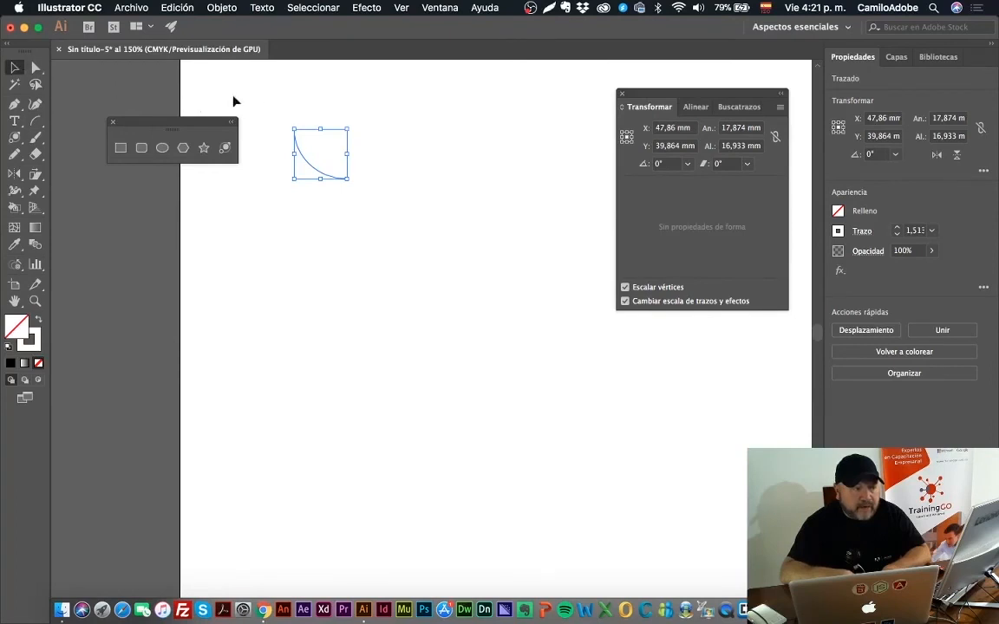
pyautogui.moveTo(267, 98); pyautogui.dragTo(481, 355)
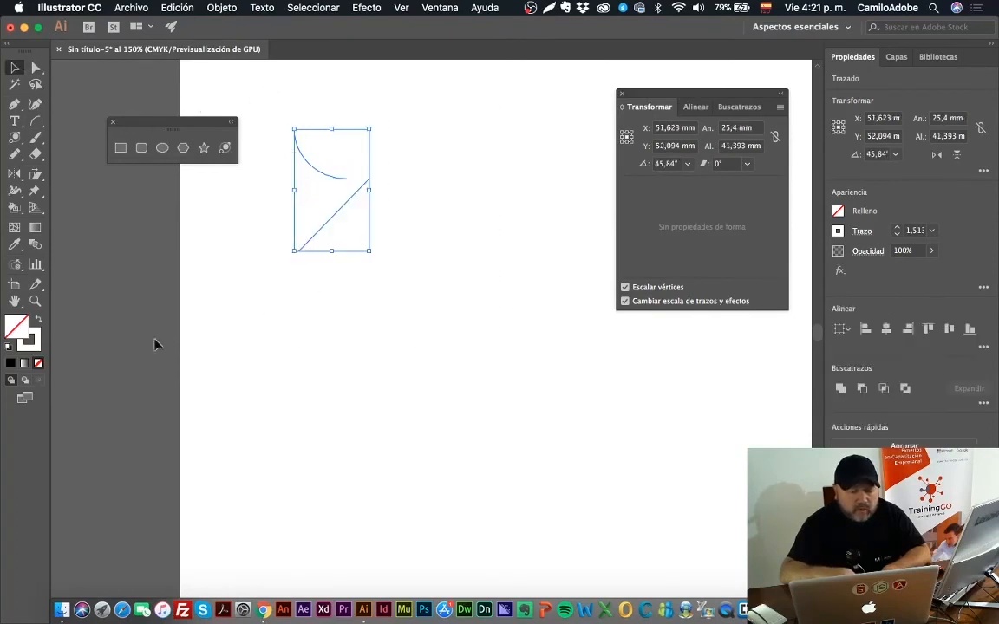
pyautogui.click(11, 346)
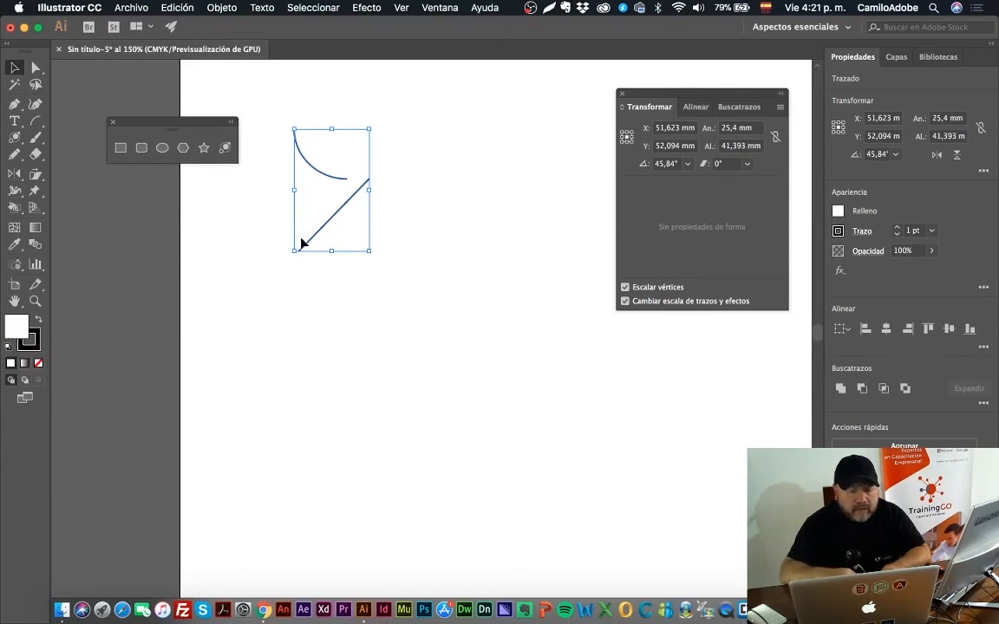
pyautogui.click(265, 222)
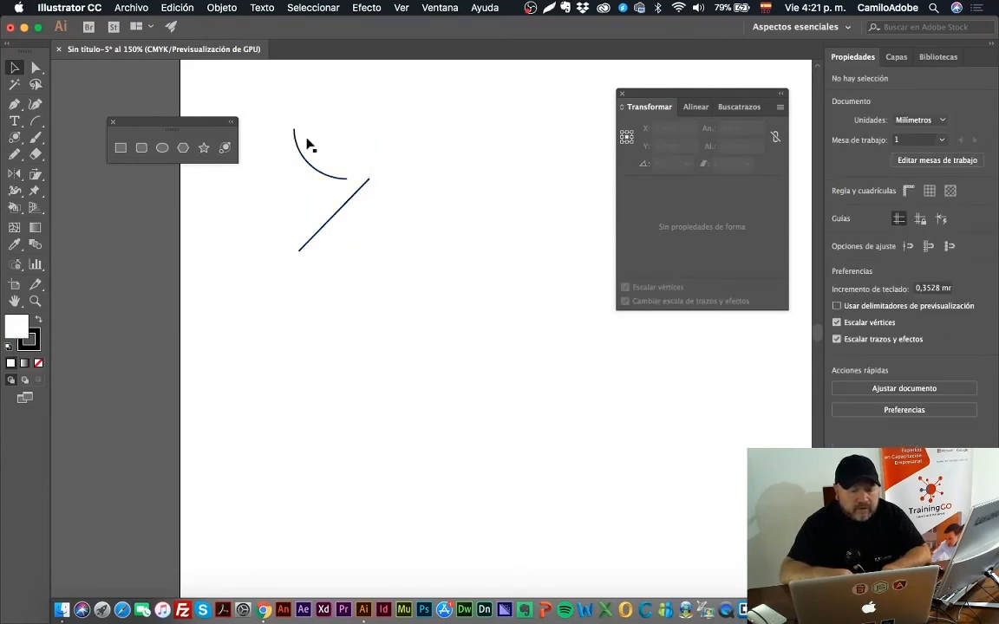
# Step: Turn on the fill option for the Arc tool and draw an arc about 24 by 23 mm below the diagonal line
pyautogui.doubleClick(32, 124)
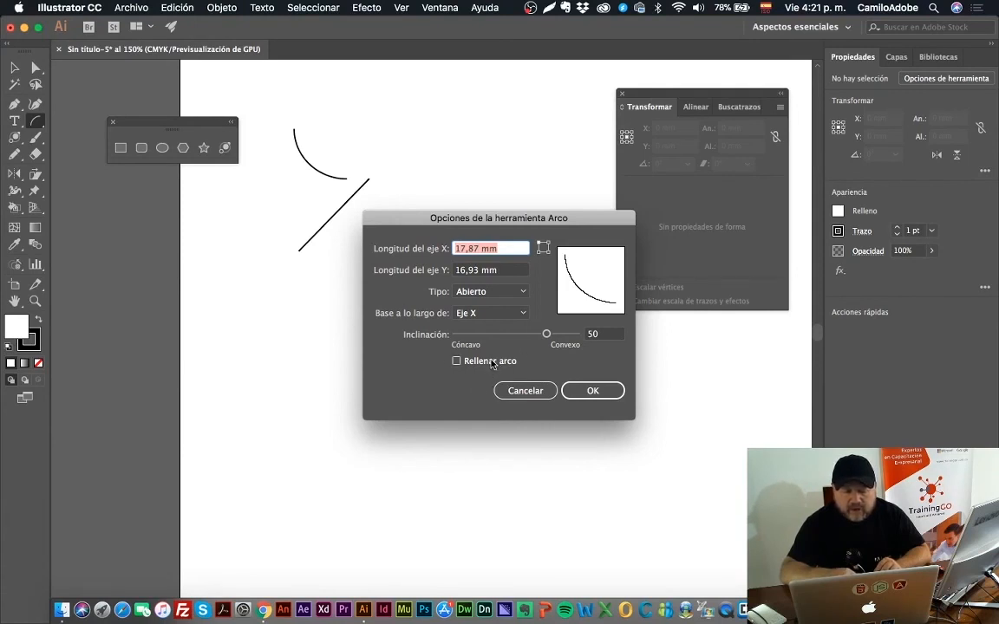
pyautogui.click(457, 361)
pyautogui.click(586, 391)
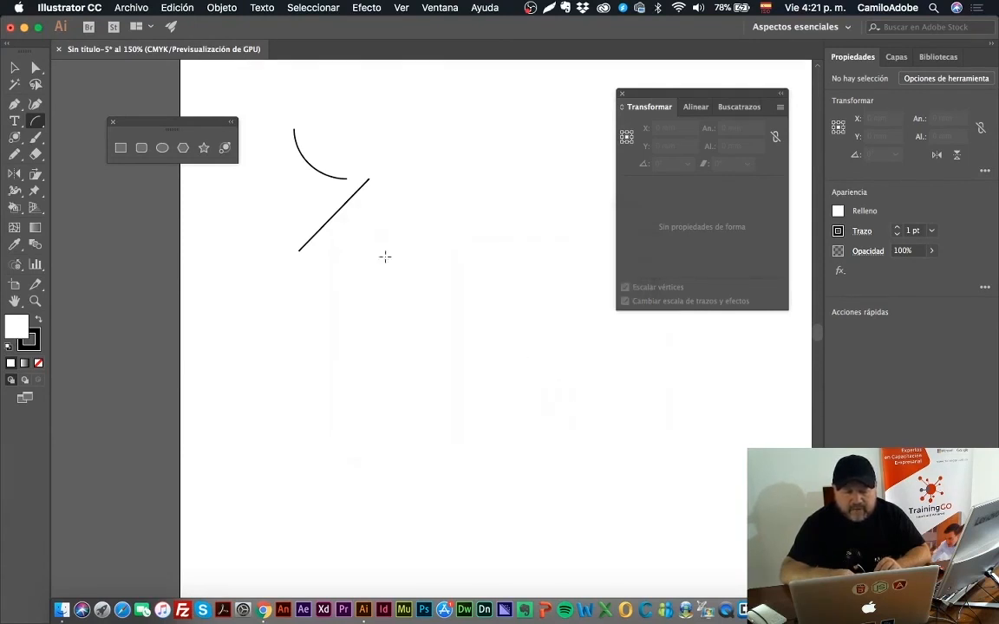
pyautogui.moveTo(378, 240); pyautogui.dragTo(449, 308)
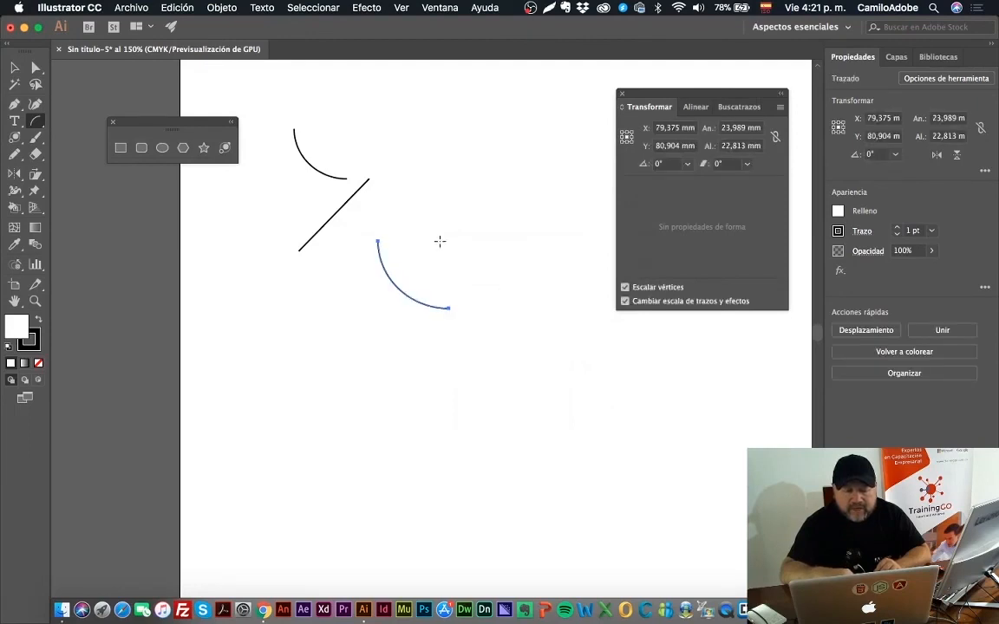
# Step: Change the new arc's fill color to a violet-blue
pyautogui.click(14, 67)
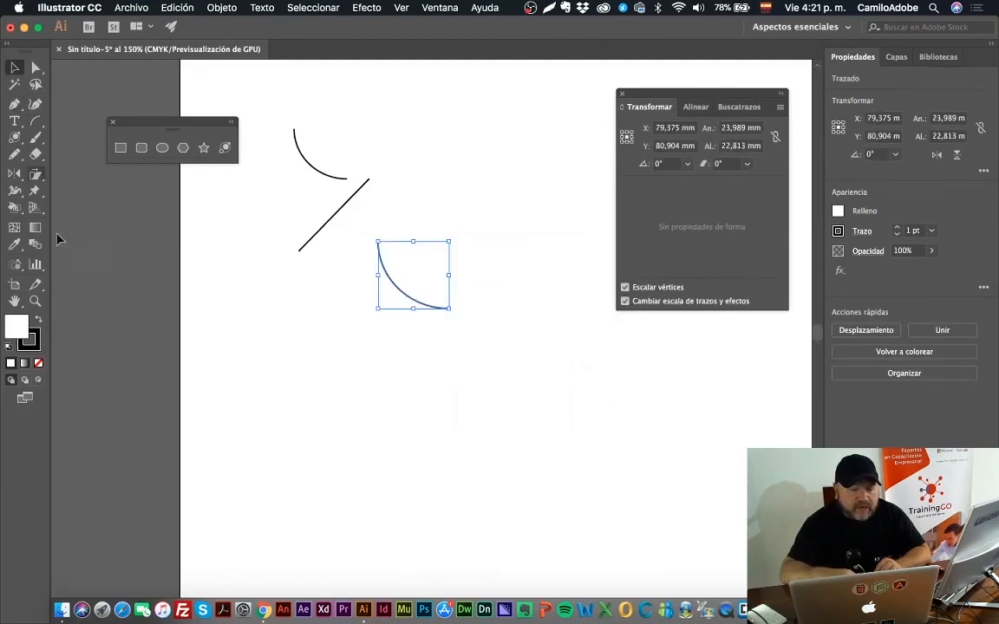
pyautogui.doubleClick(16, 326)
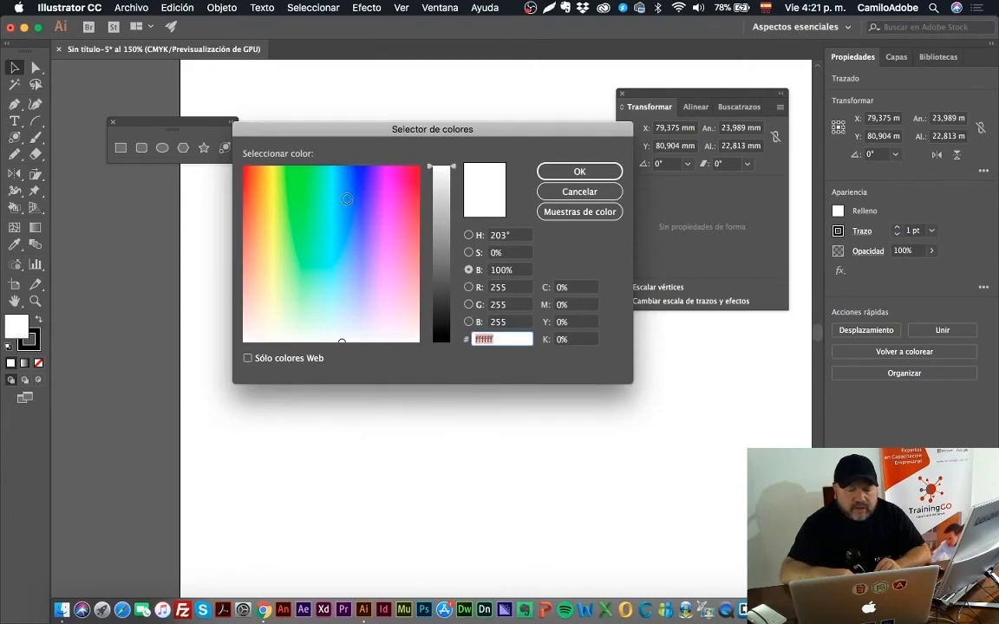
pyautogui.click(369, 189)
pyautogui.click(589, 176)
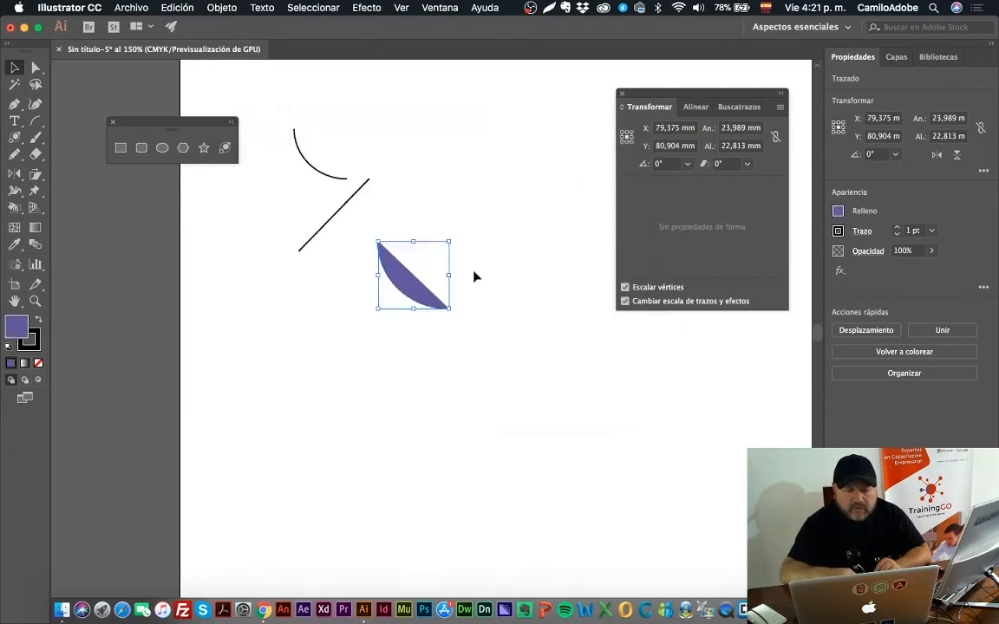
# Step: Delete the violet-blue filled arc below the diagonal line
pyautogui.click(326, 297)
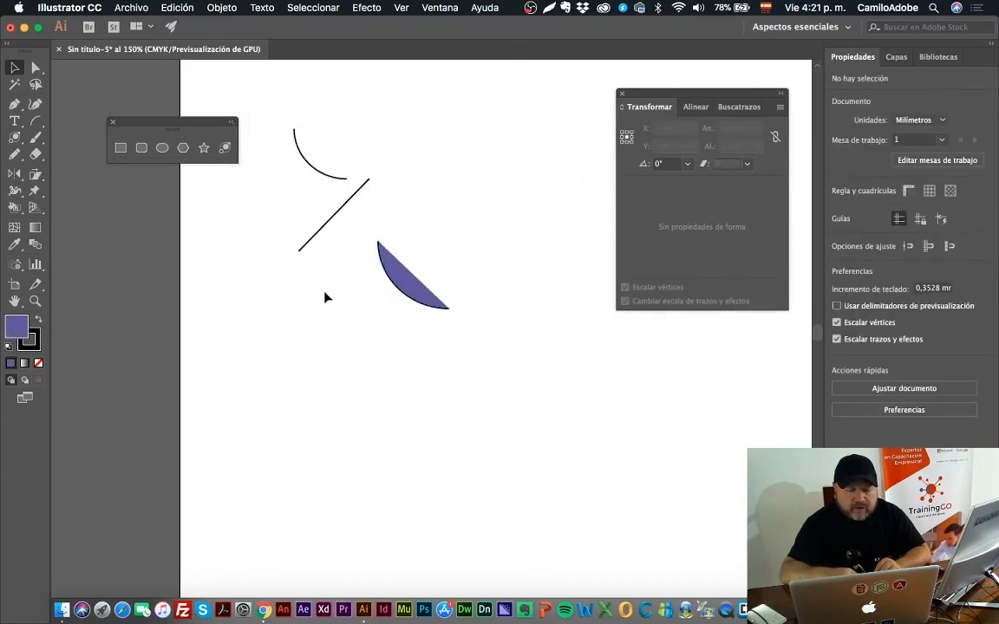
pyautogui.click(397, 283)
pyautogui.press('Delete')
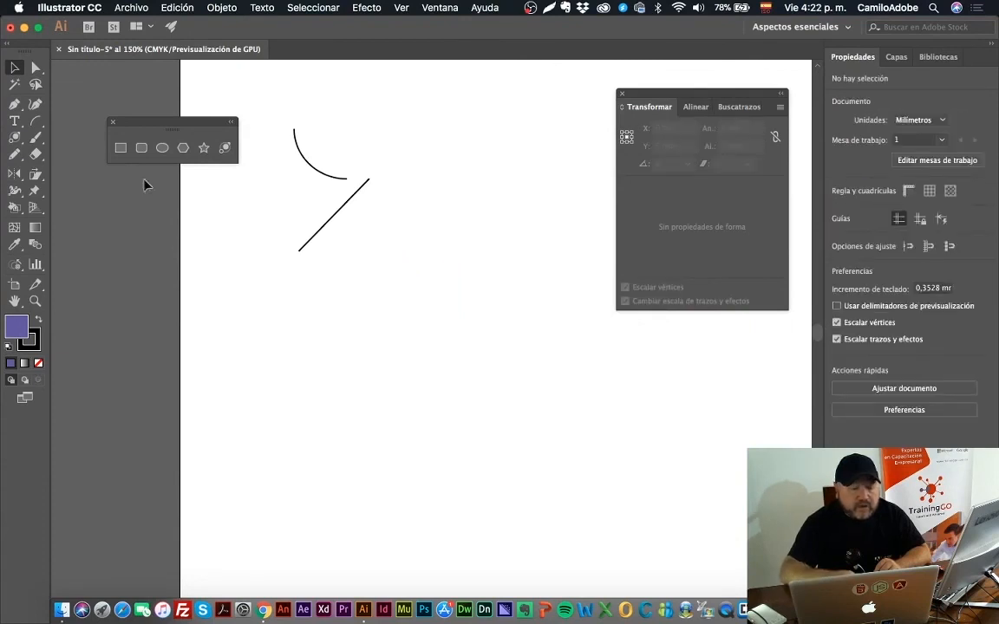
# Step: Draw a spiral about 70 mm wide below the diagonal line, and move the spiral and line together up and right, away from the arc
pyautogui.click(37, 121)
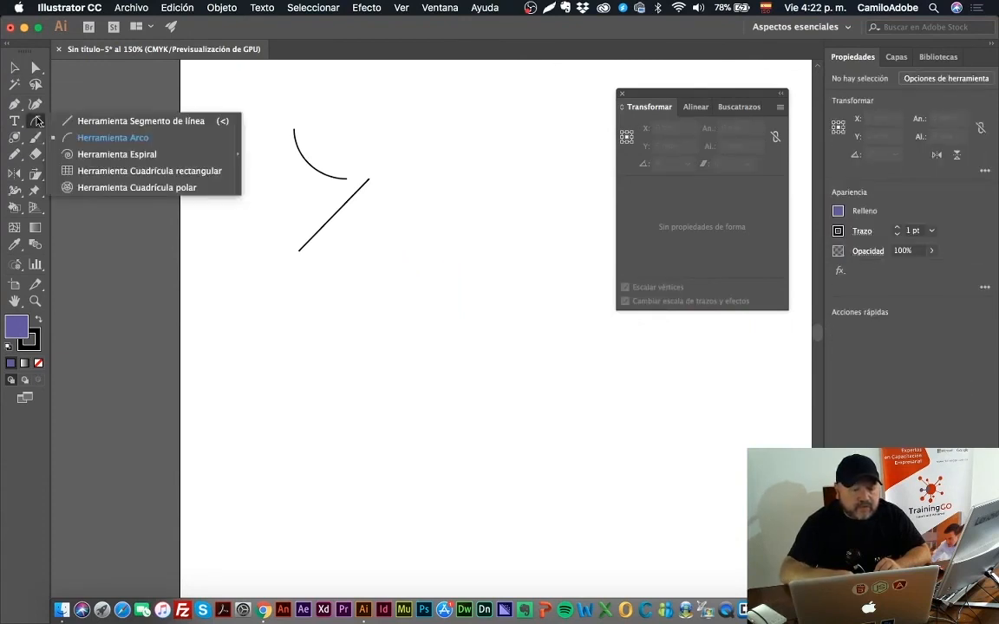
pyautogui.click(86, 154)
pyautogui.moveTo(334, 254); pyautogui.dragTo(444, 307)
pyautogui.press('v')
pyautogui.moveTo(266, 208); pyautogui.dragTo(376, 191)
pyautogui.moveTo(285, 205); pyautogui.dragTo(390, 178)
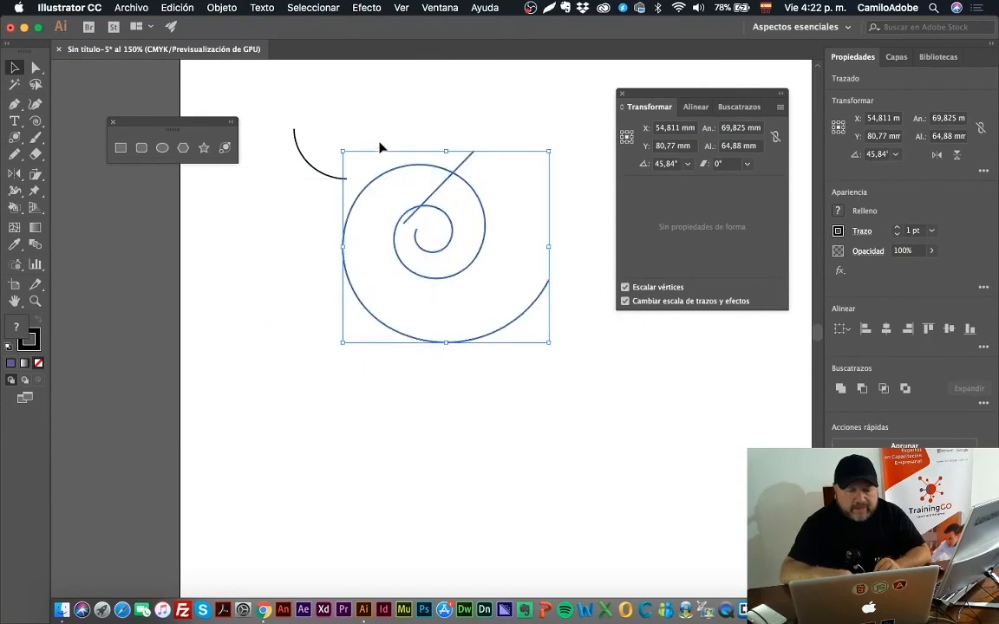
pyautogui.click(380, 148)
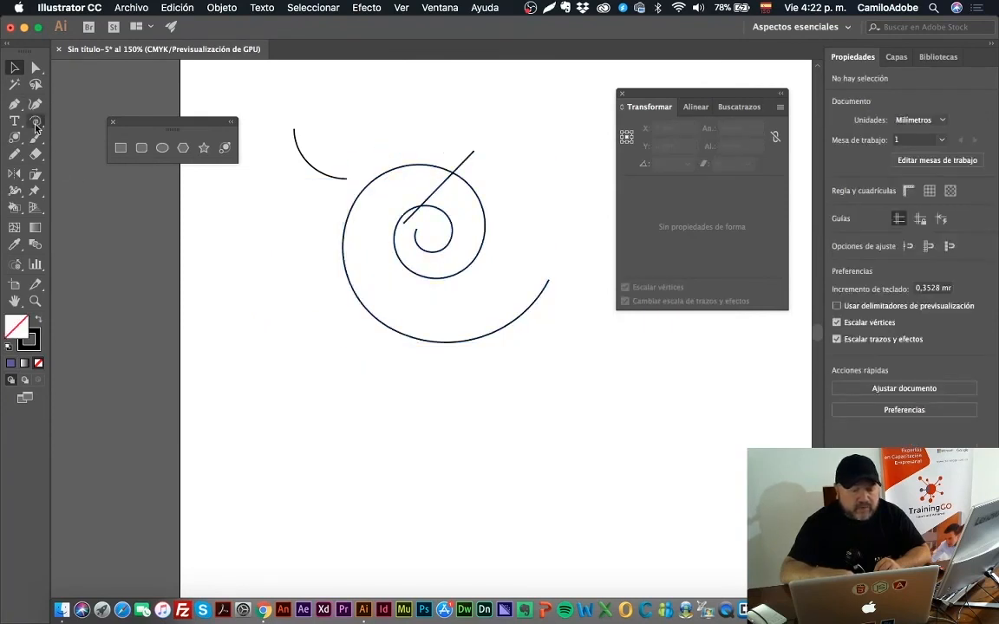
# Step: Create a 35.28 by 35.28 mm rectangular grid with 5 horizontal and 5 vertical dividers over the upper-left part of the spiral
pyautogui.moveTo(34, 125); pyautogui.dragTo(70, 172)
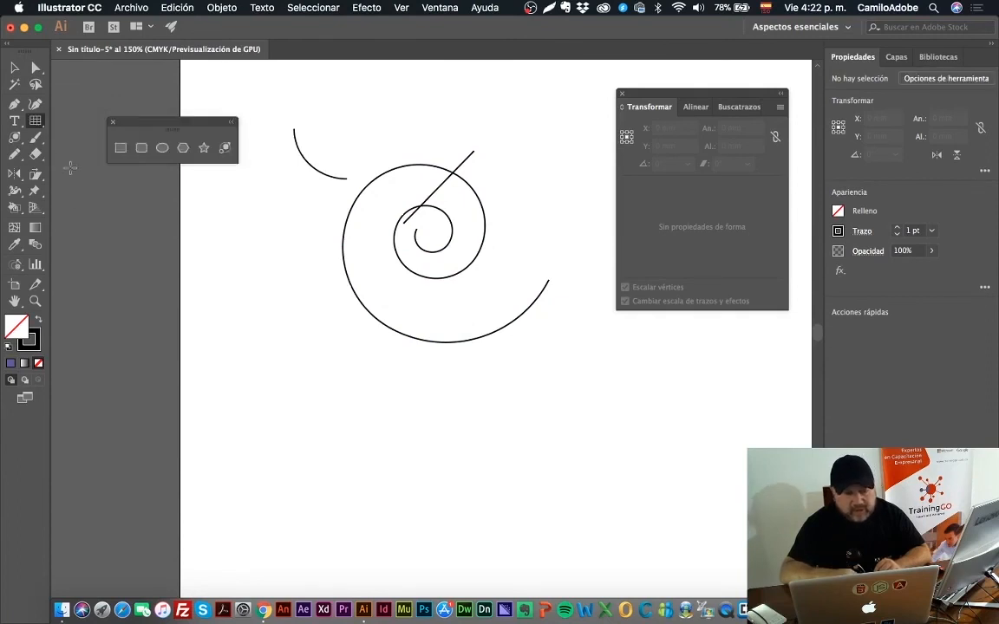
pyautogui.doubleClick(36, 120)
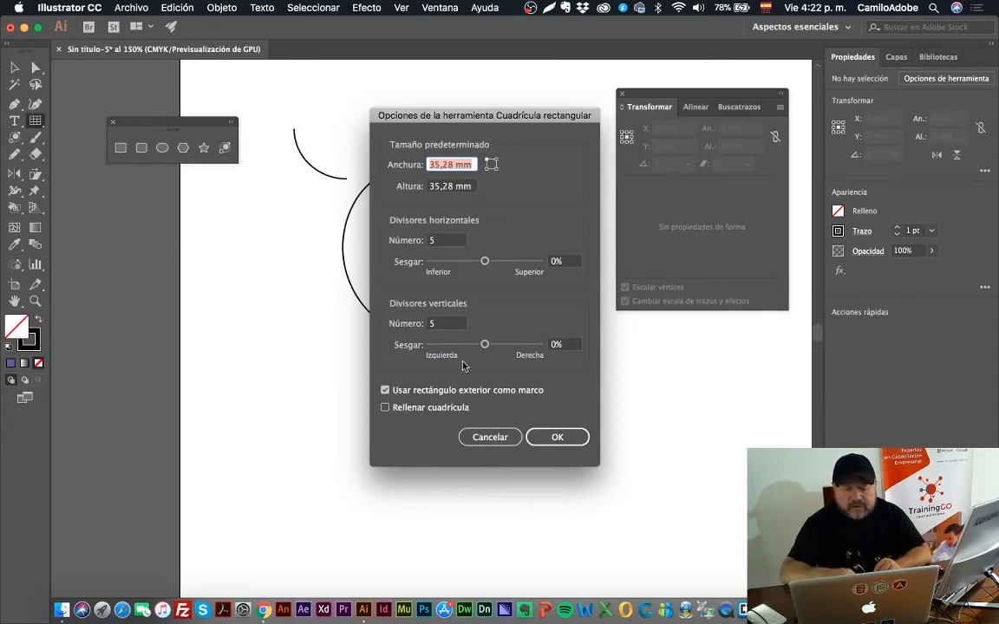
pyautogui.click(580, 437)
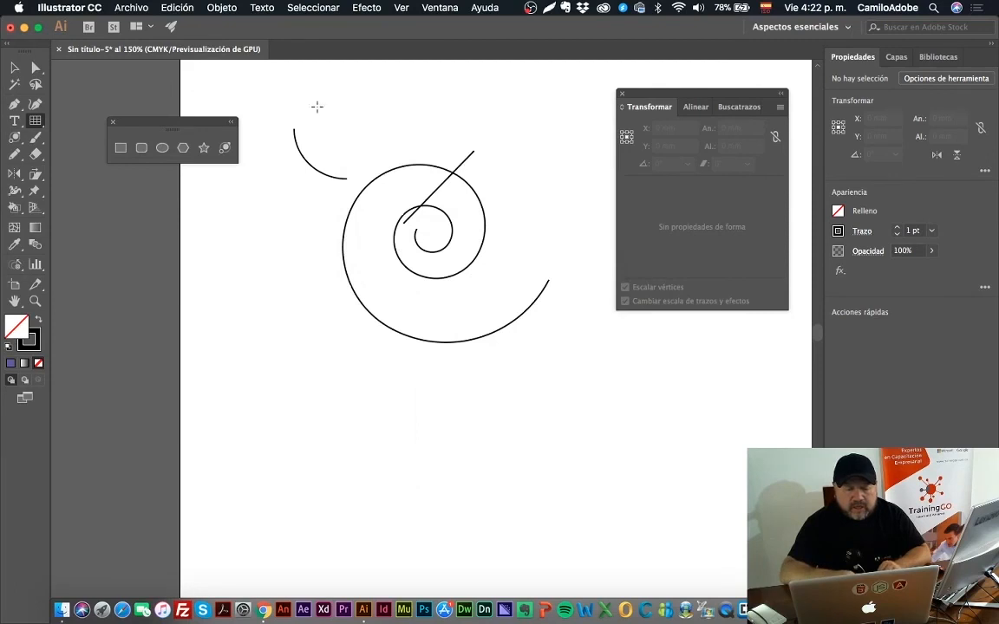
pyautogui.click(316, 107)
pyautogui.click(546, 437)
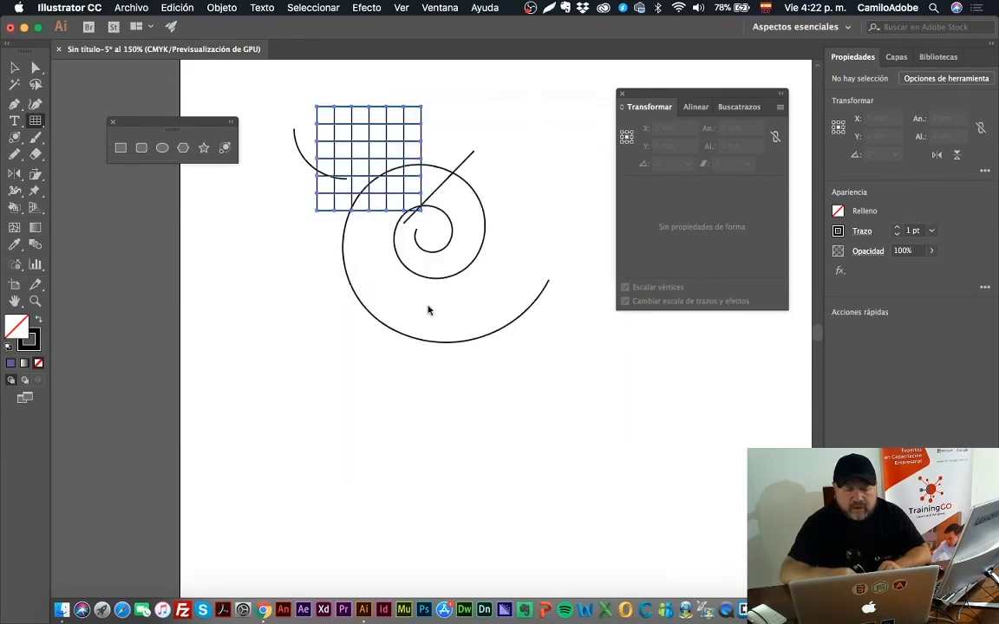
# Step: Draw a polar grid about 60 mm in diameter with 5 concentric and 5 radial dividers, overlapping the spiral's lower-right end
pyautogui.click(38, 127)
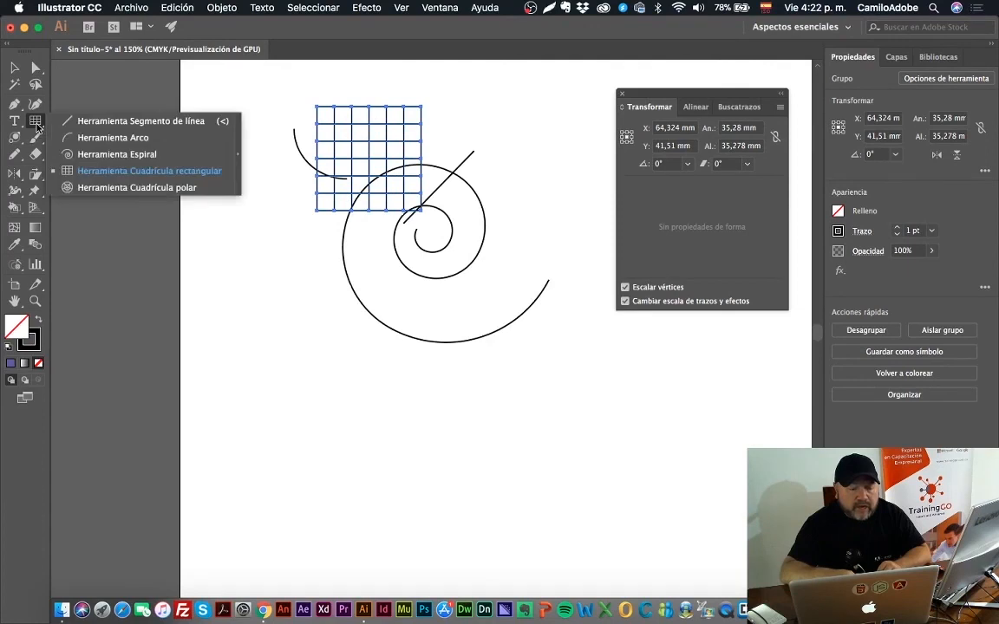
pyautogui.click(94, 188)
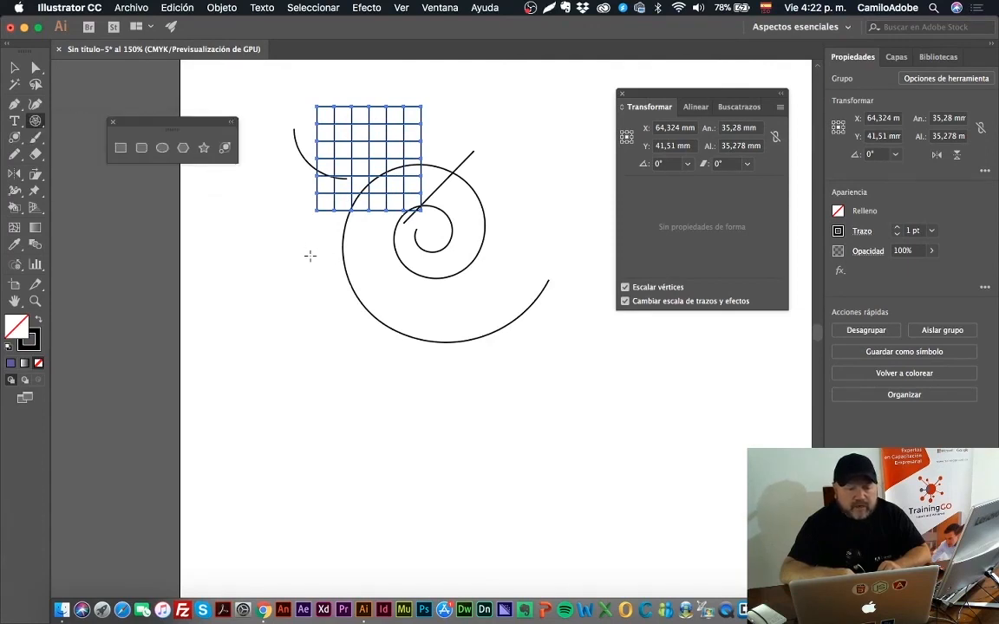
pyautogui.doubleClick(35, 121)
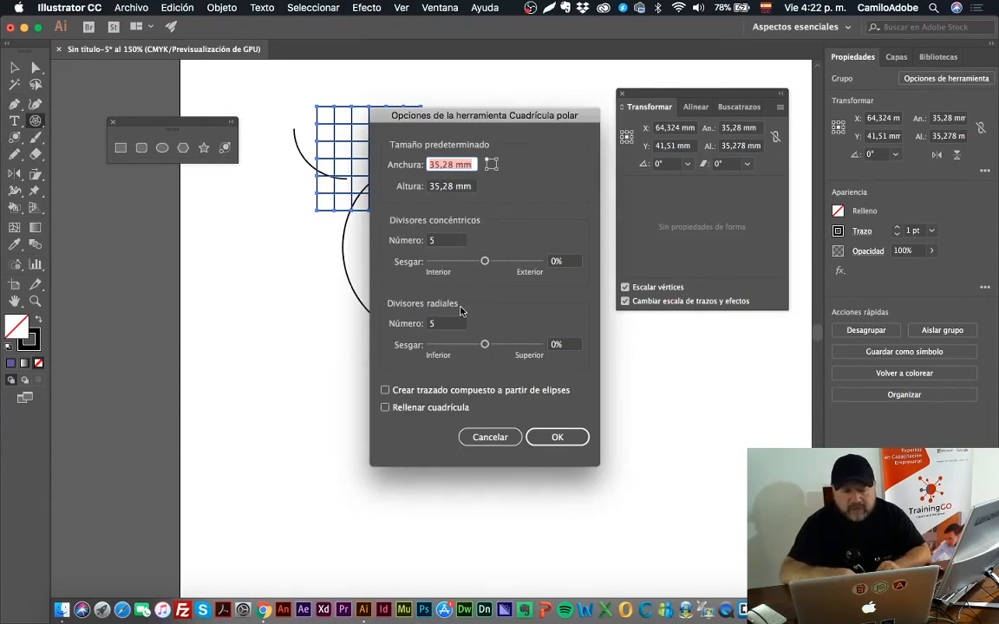
pyautogui.click(582, 437)
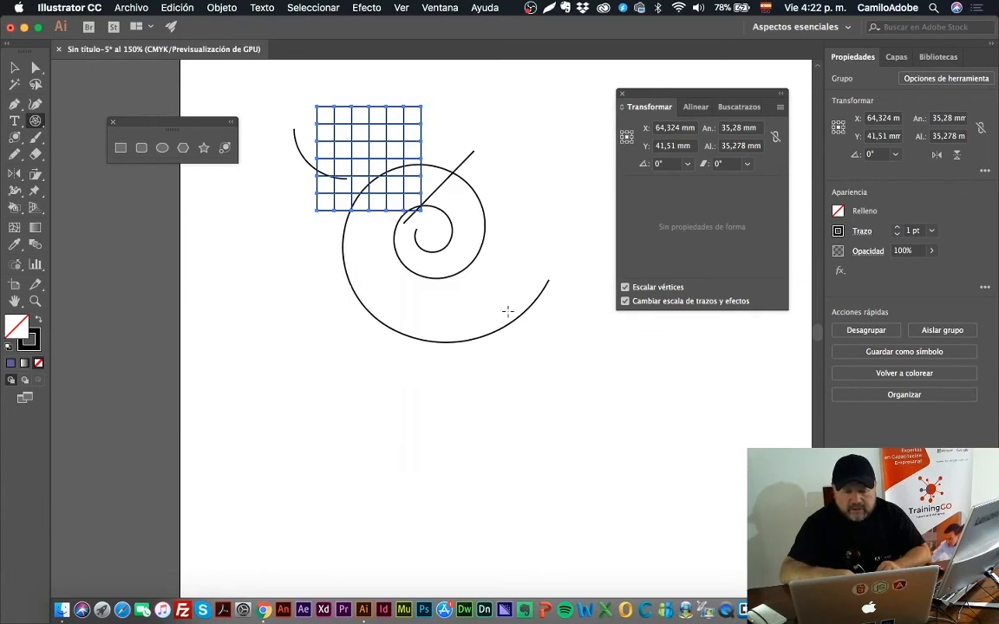
pyautogui.moveTo(479, 270); pyautogui.dragTo(655, 448)
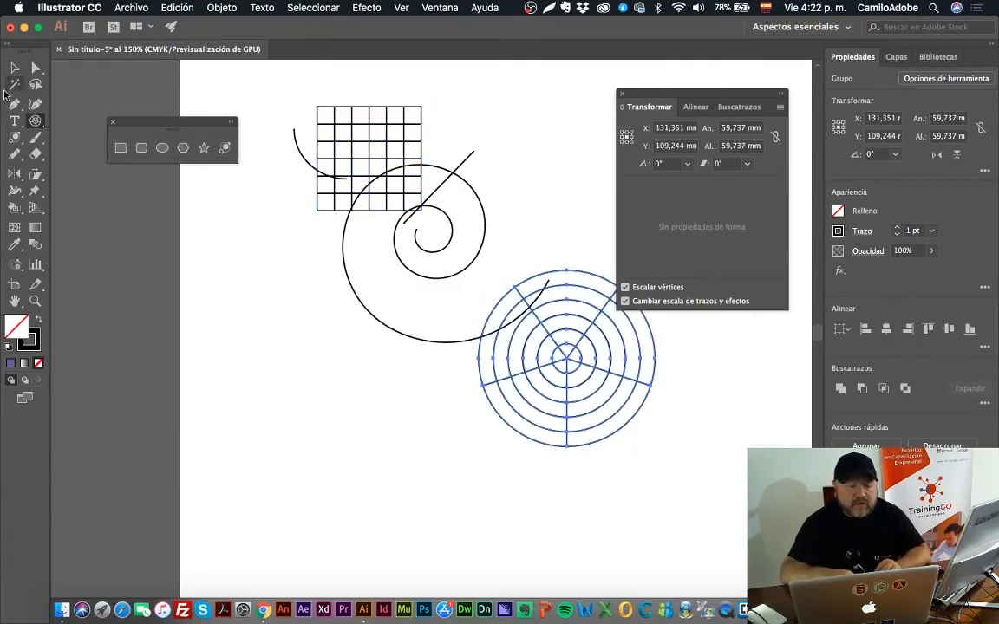
# Step: Select the arc, line, spiral and both grids together and delete them to clear the artboard
pyautogui.click(14, 68)
pyautogui.moveTo(272, 94); pyautogui.dragTo(596, 329)
pyautogui.press('Delete')
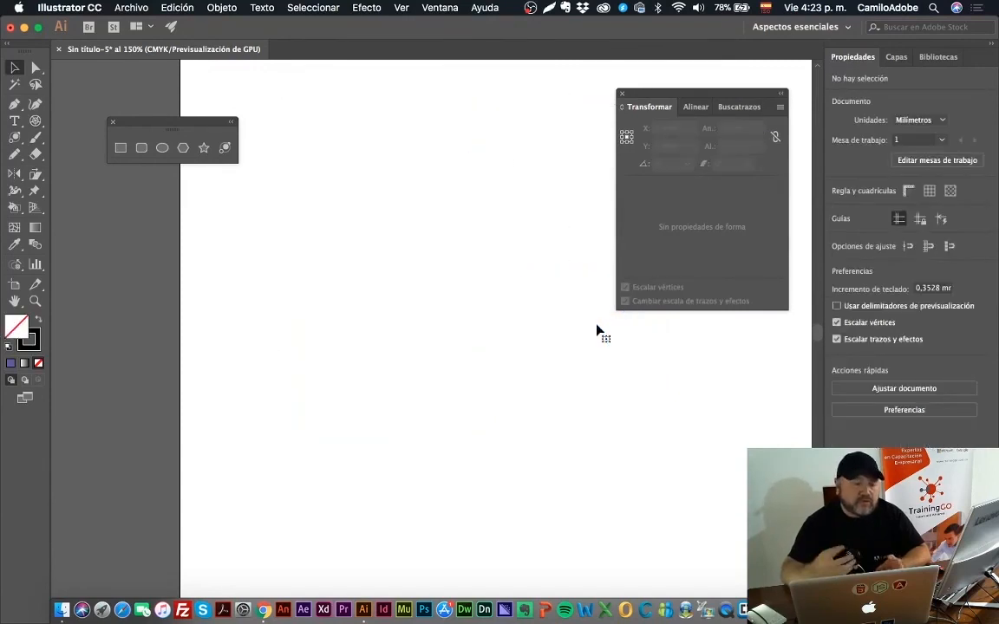